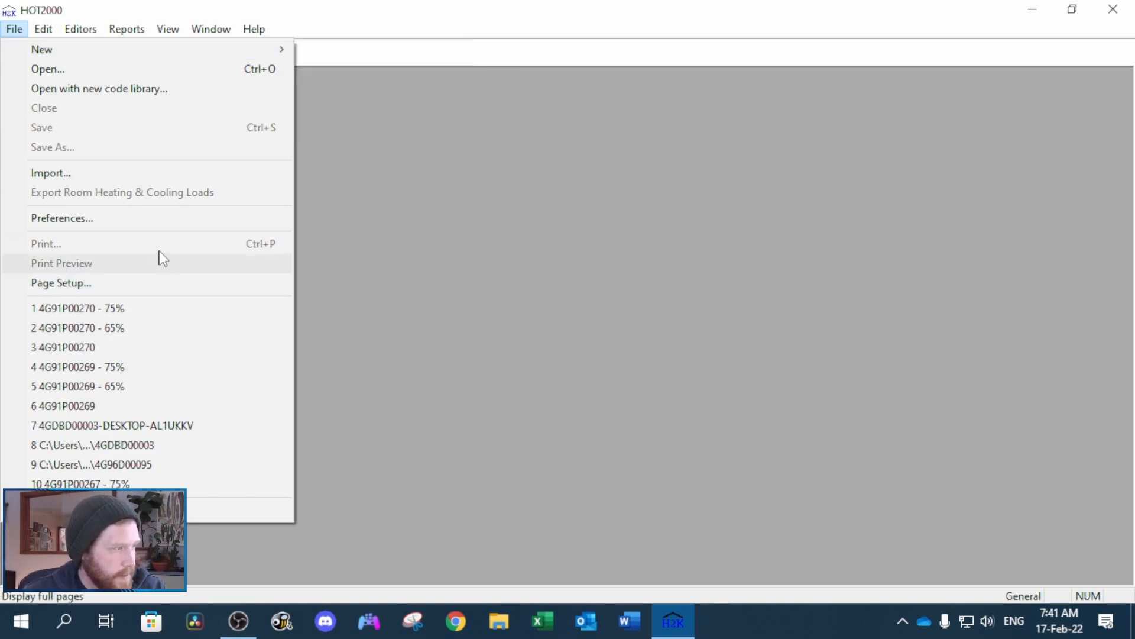
- Open the preferences and review the general, library, units and file directory settings
left_click(176, 220)
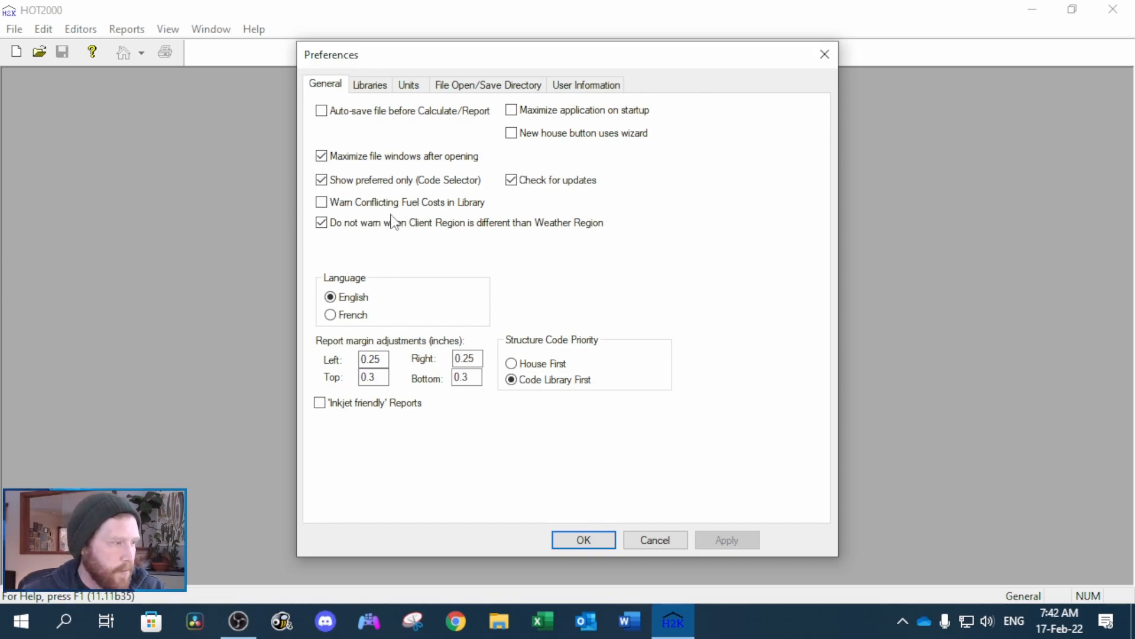
left_click(369, 87)
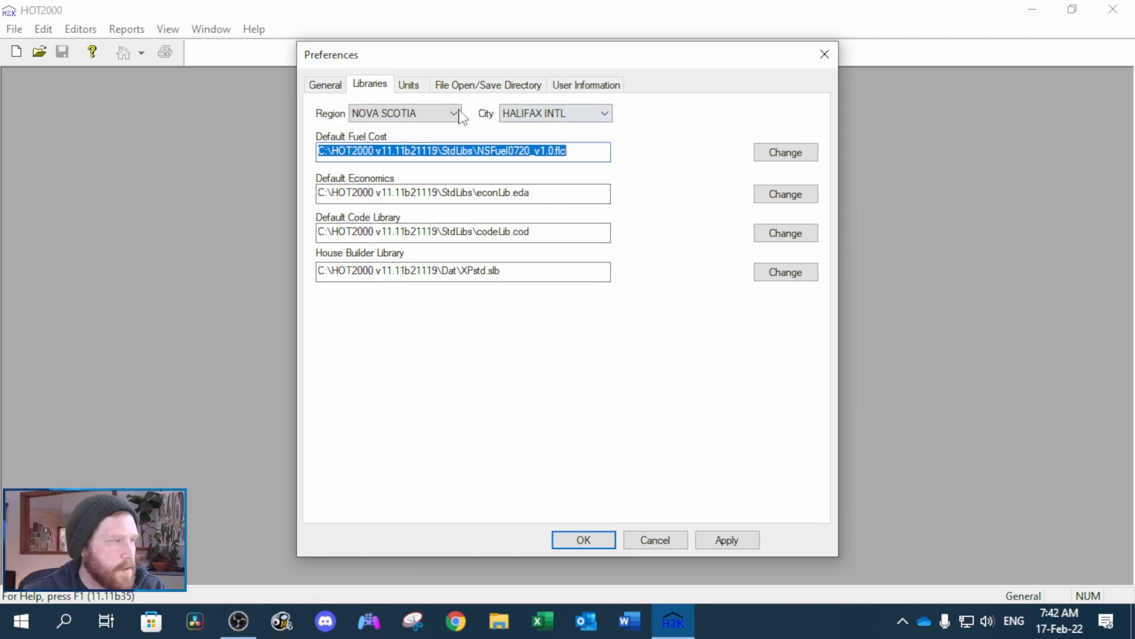
left_click(410, 92)
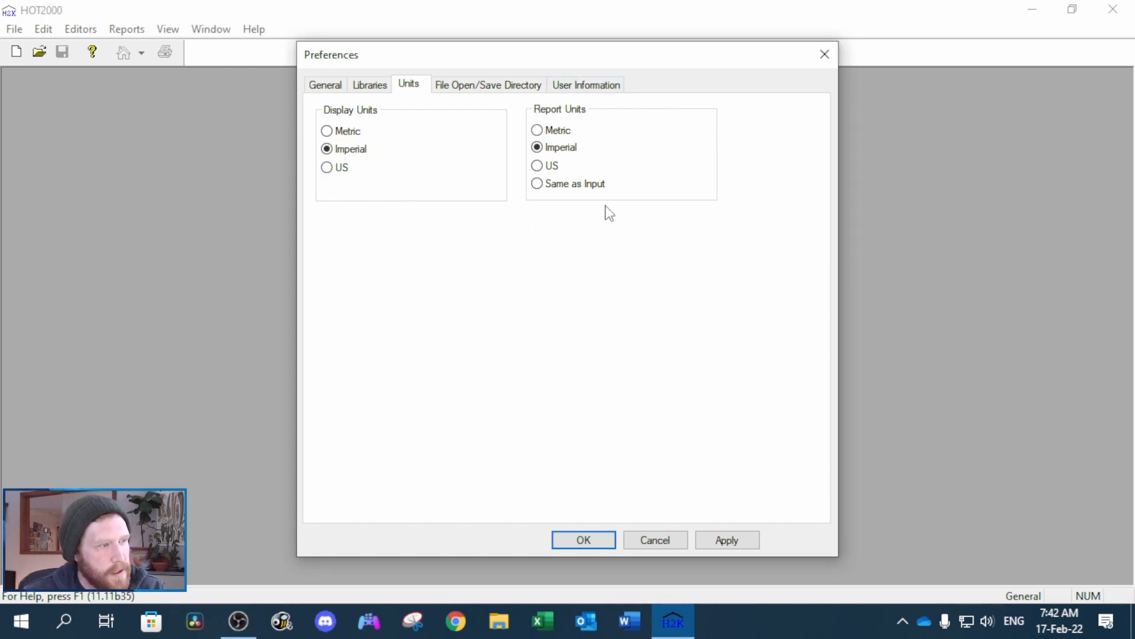
left_click(474, 89)
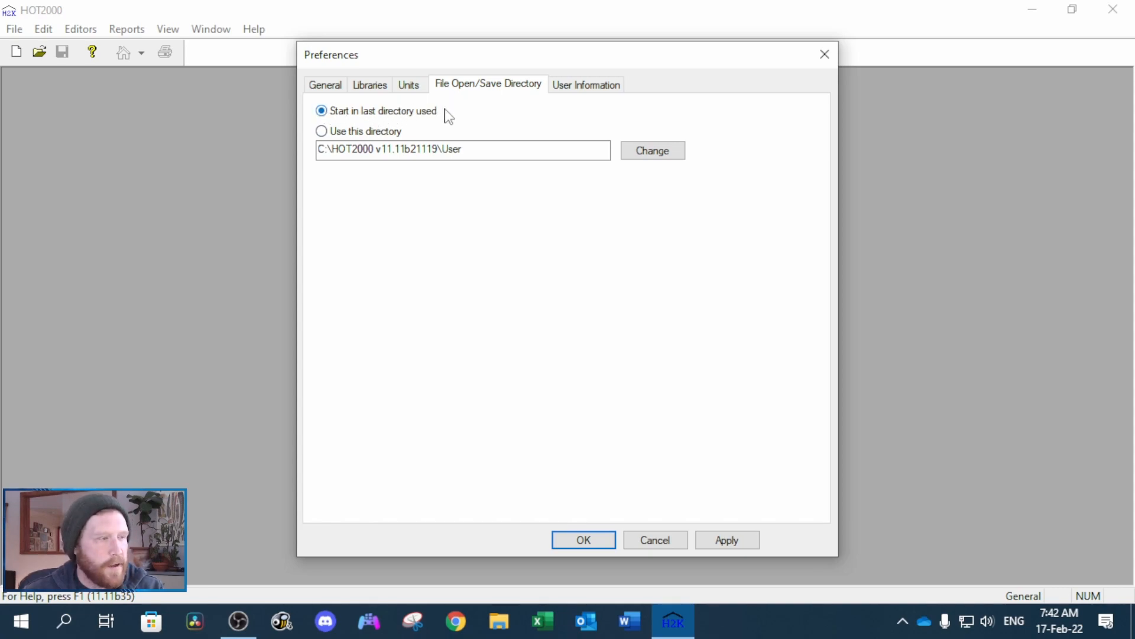
- Fill in the user information preferences with user name MerryMaritimers, service organization SO and EnerGuide file ID 1234, and accept them
left_click(594, 84)
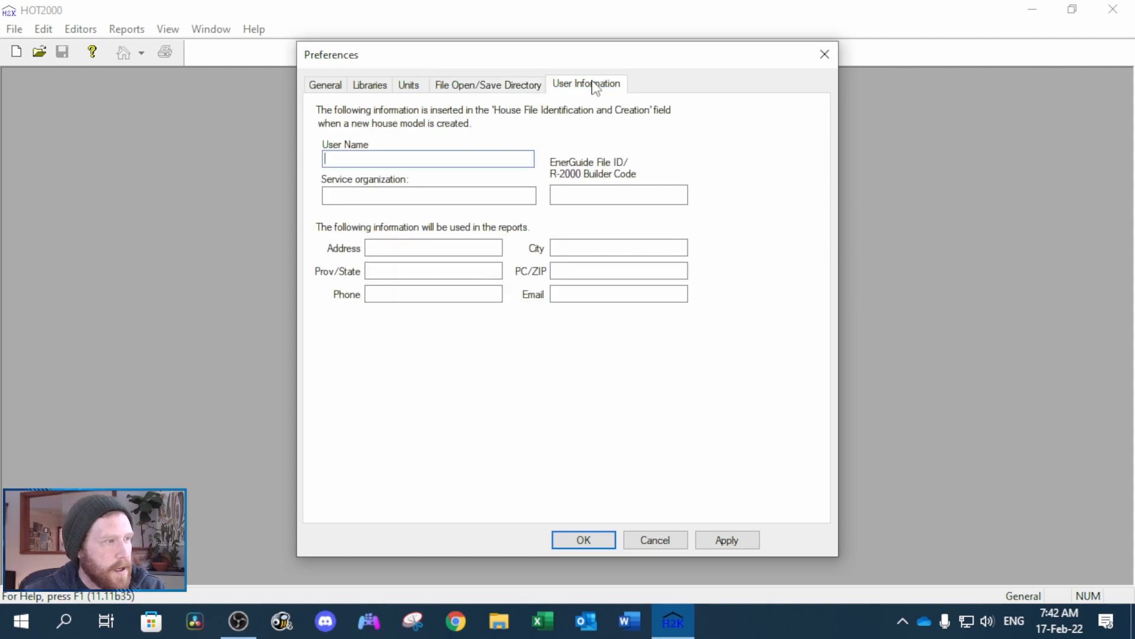
left_click(464, 158)
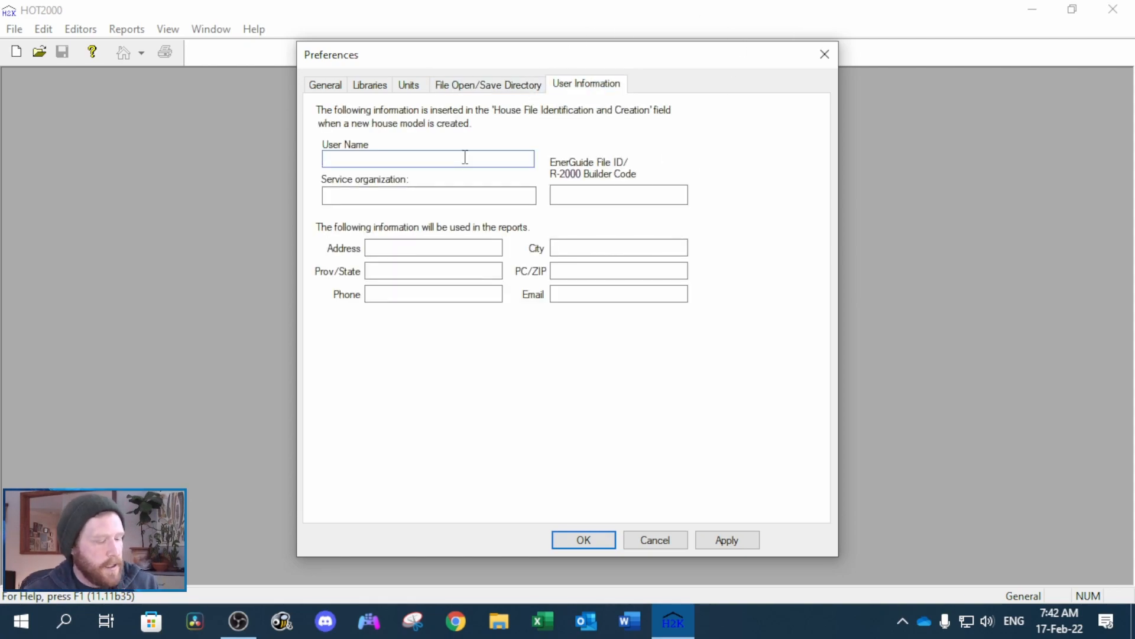
type("Merry")
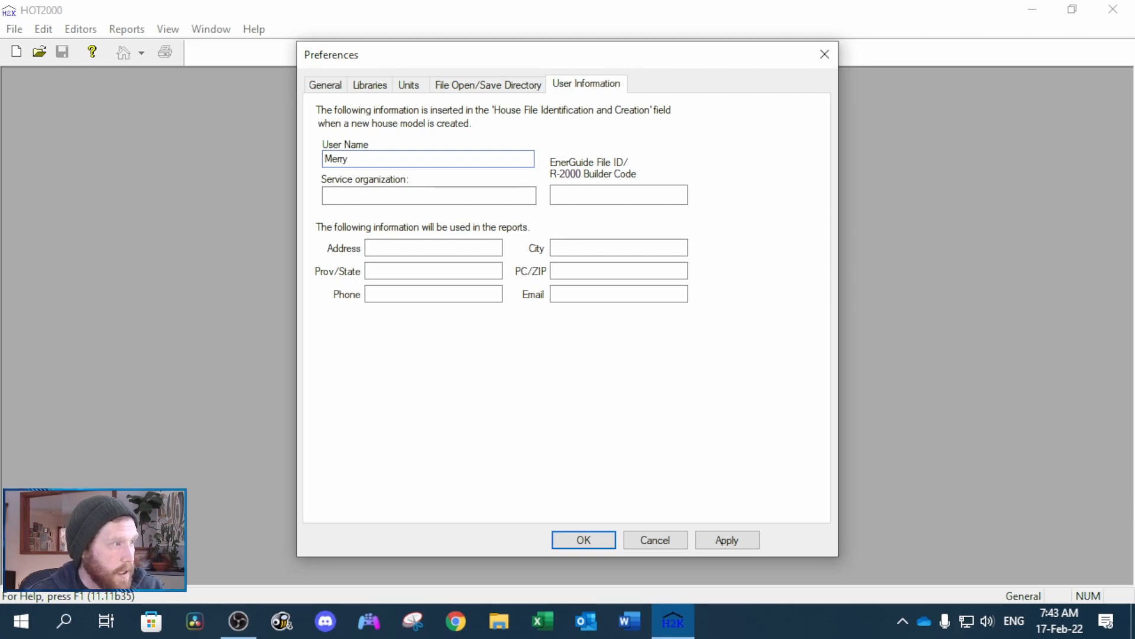
type("Mari")
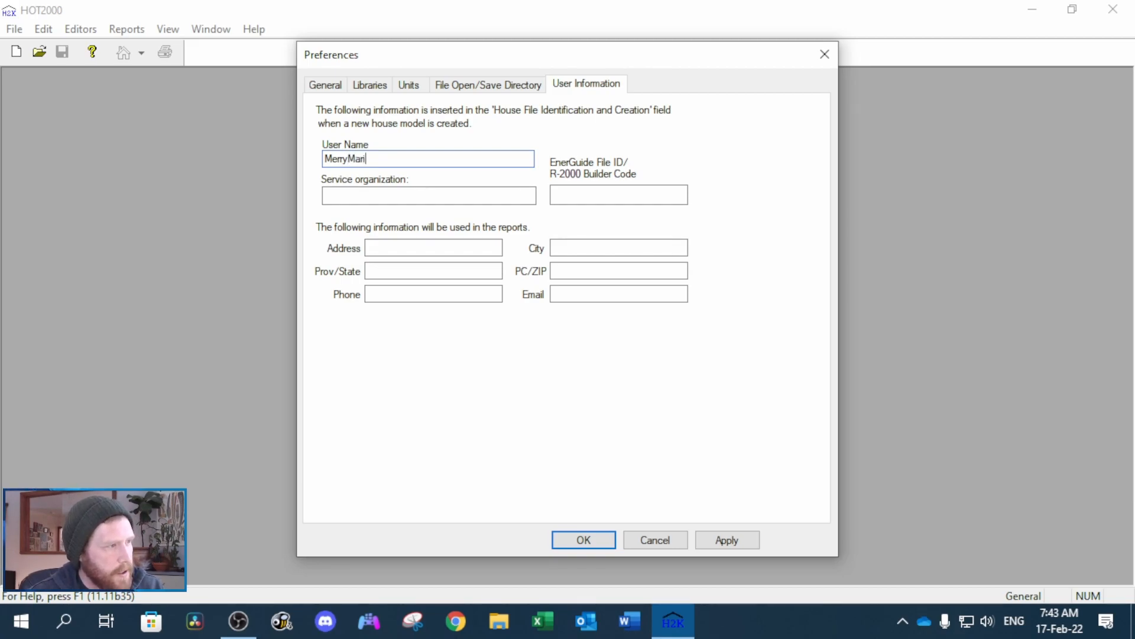
type("timers")
key("Tab")
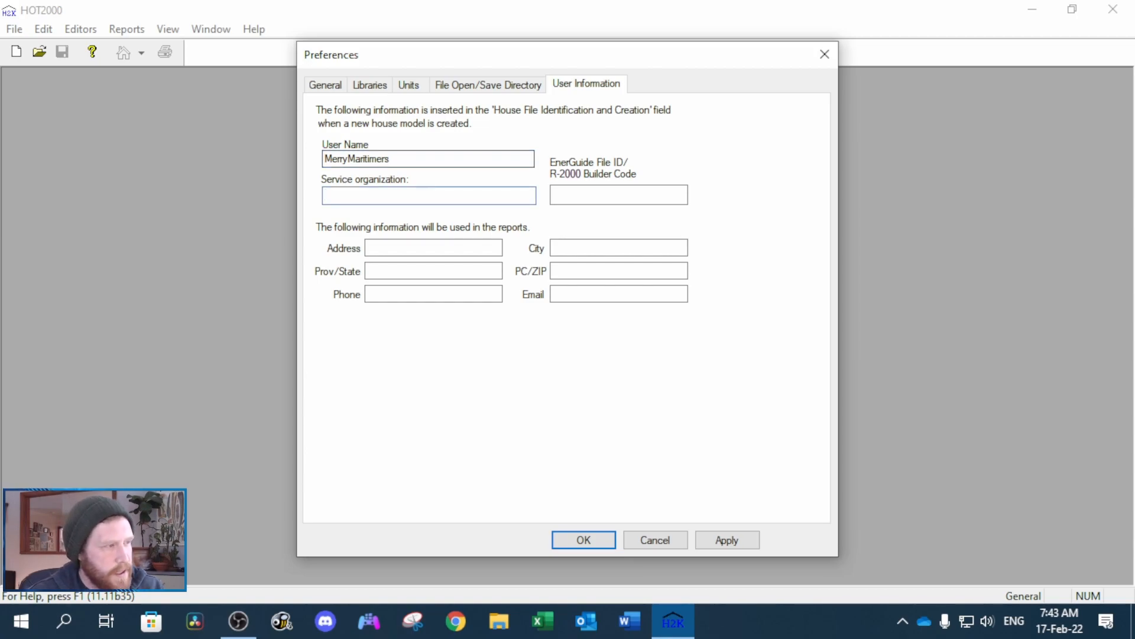
type("SO")
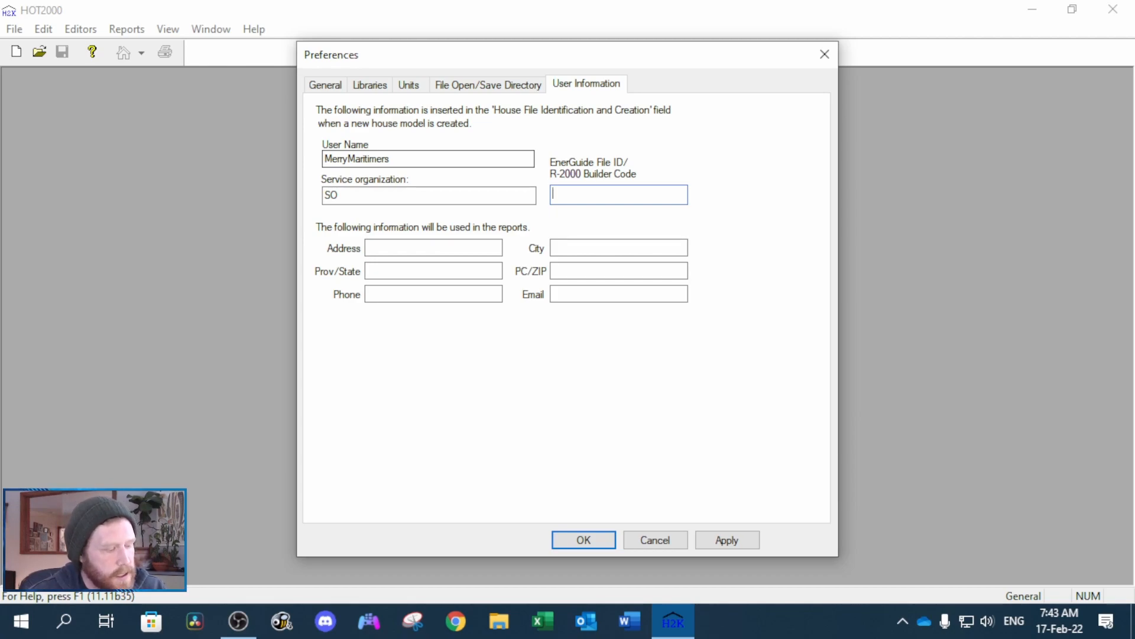
type("1234")
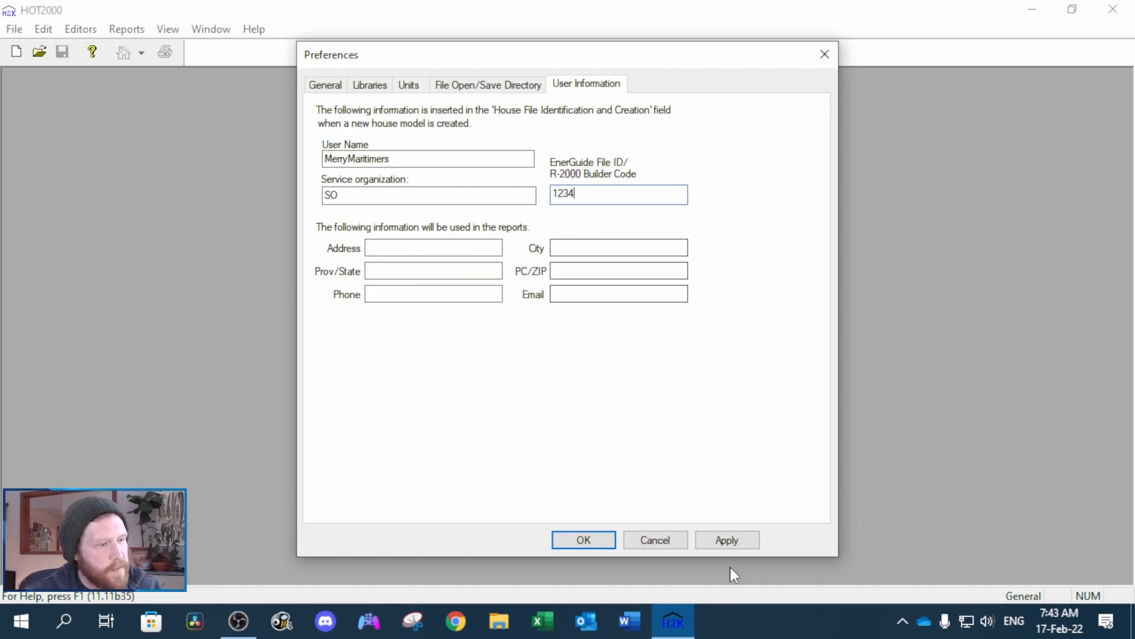
left_click(584, 539)
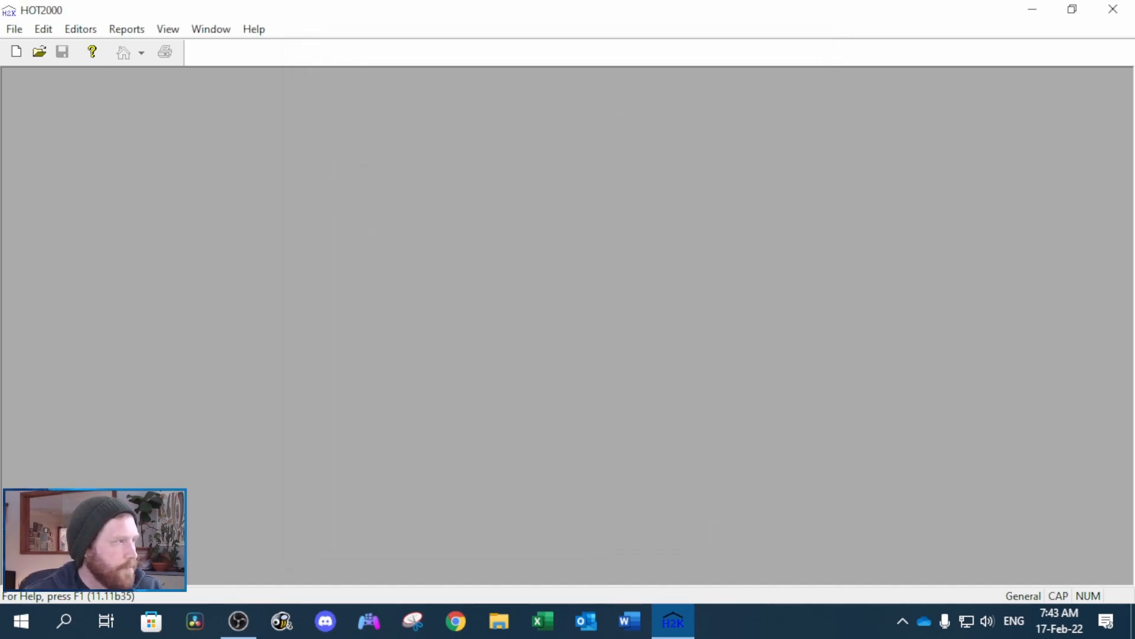
- Create a new house without the wizard, with zero ceilings, main walls, foundations, exposed floors, doors and windows
left_click(14, 30)
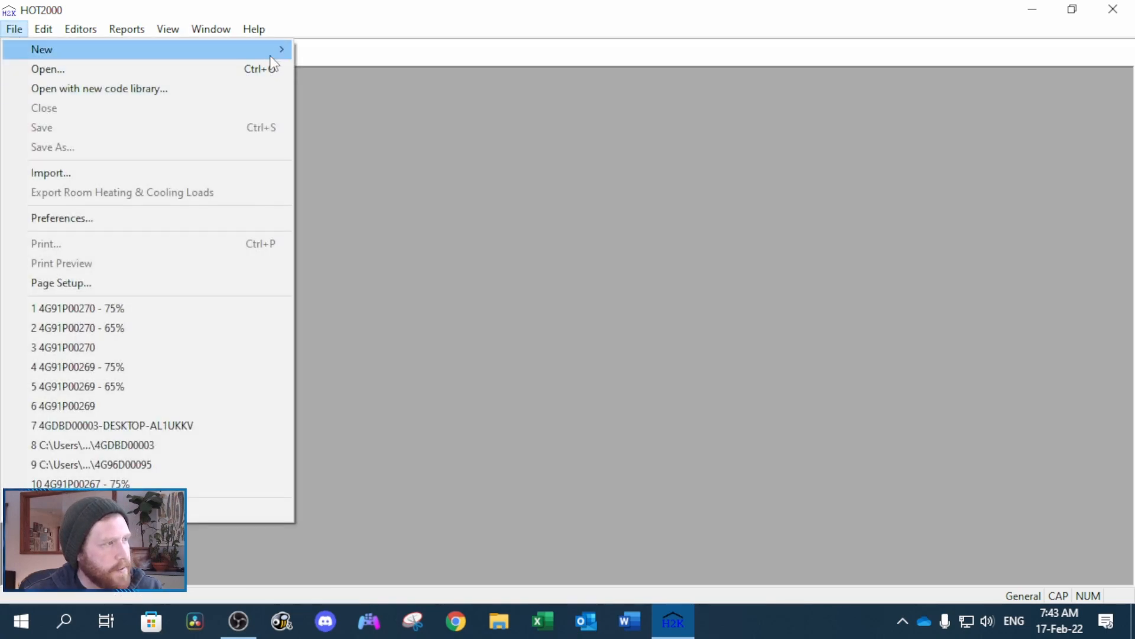
mouse_move(278, 49)
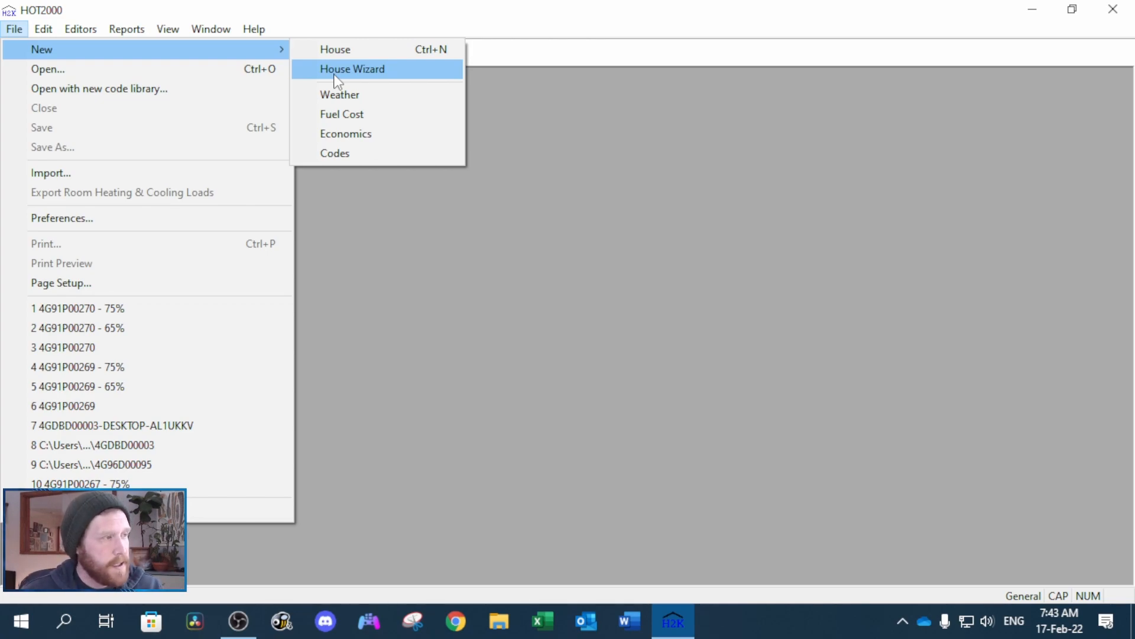
left_click(359, 51)
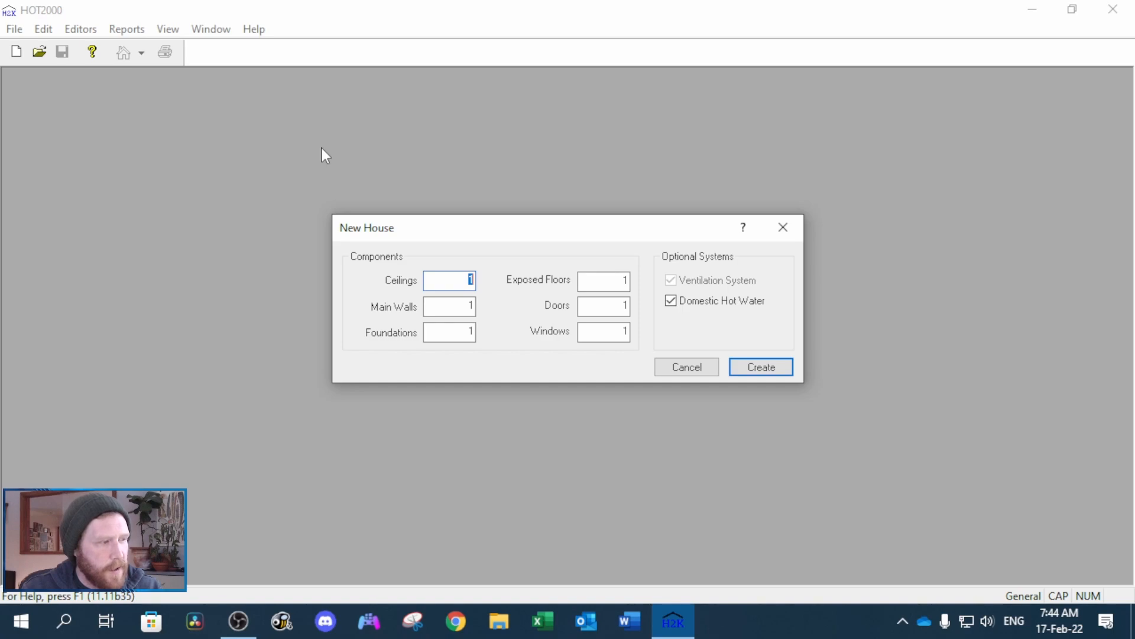
type("0")
key("Tab")
type("00")
key("Tab")
type("0")
key("Tab")
type("0")
key("Tab")
type("0")
key("Tab")
type("0")
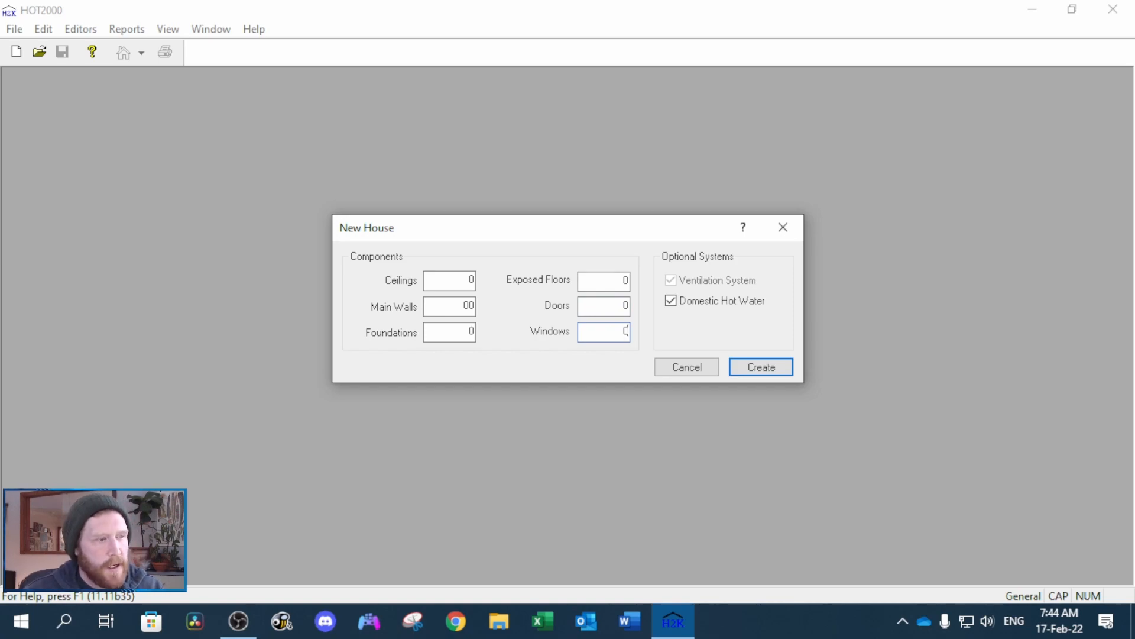
left_click(764, 370)
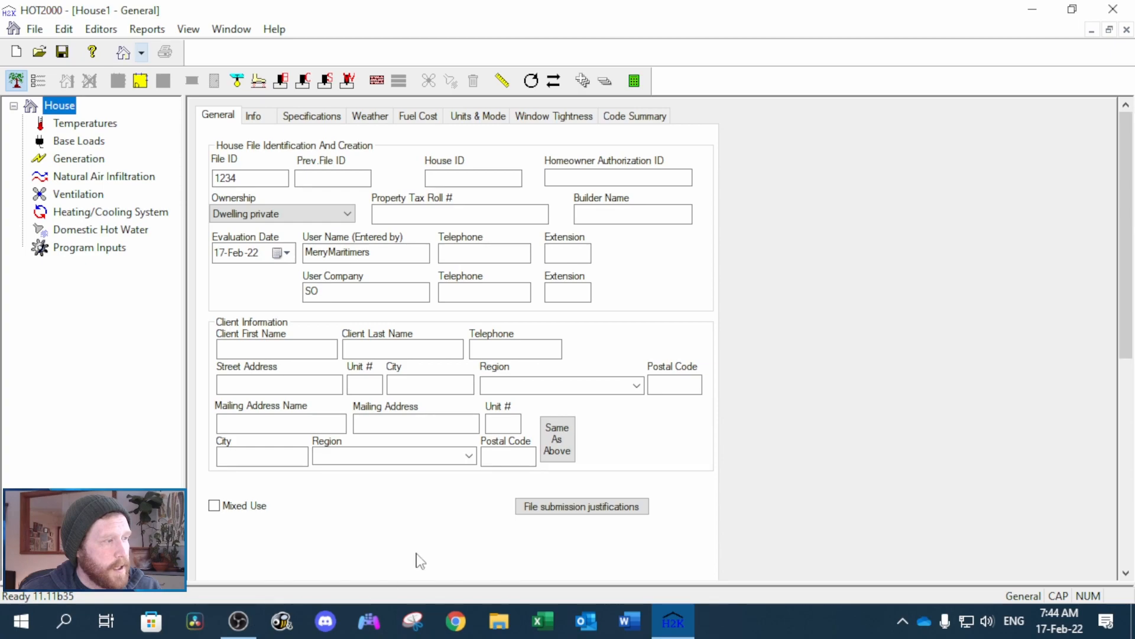
- Check the prefilled file ID, user name and user company in the house identification
left_click(261, 178)
left_click_drag(261, 179, 166, 181)
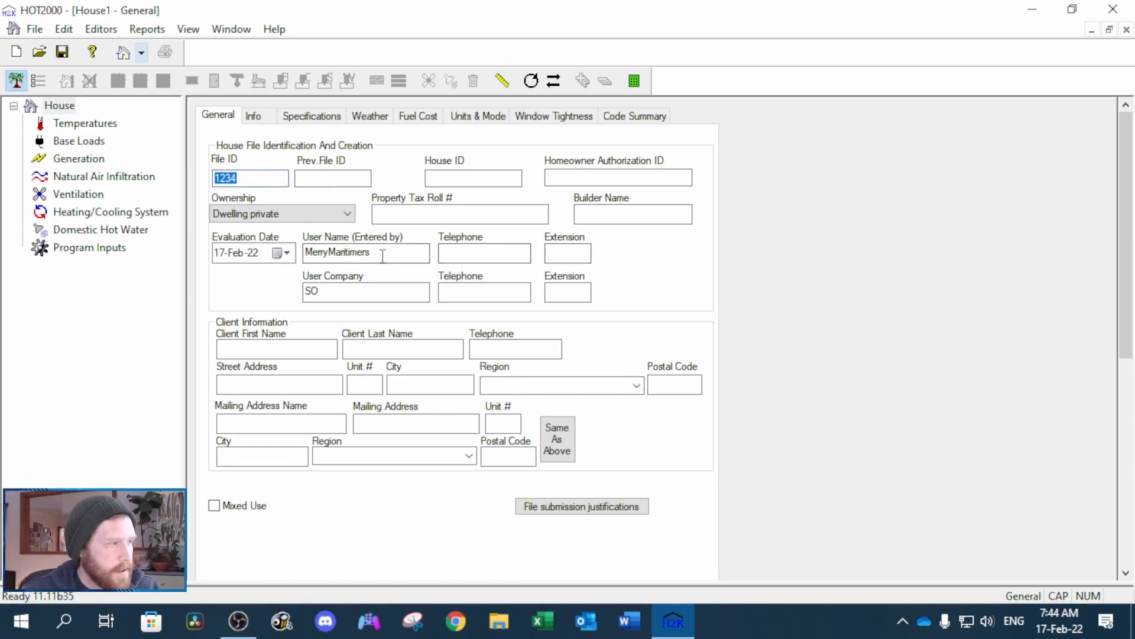
left_click_drag(383, 256, 276, 256)
left_click_drag(349, 290, 284, 293)
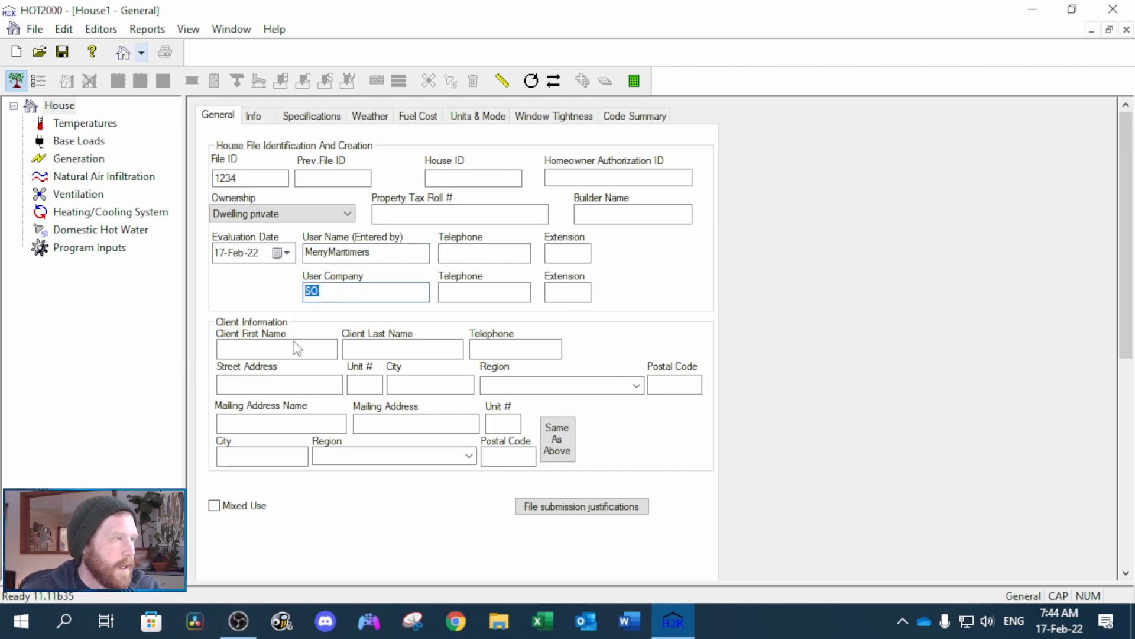
- Complete the house's file ID as 1234D00001
left_click(276, 179)
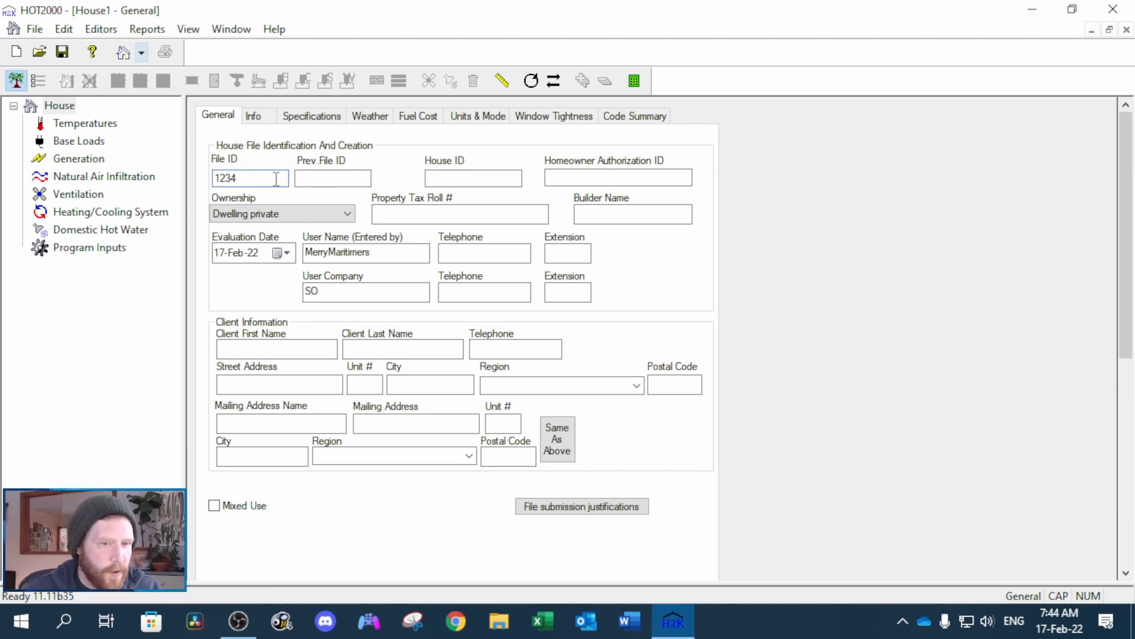
type("D")
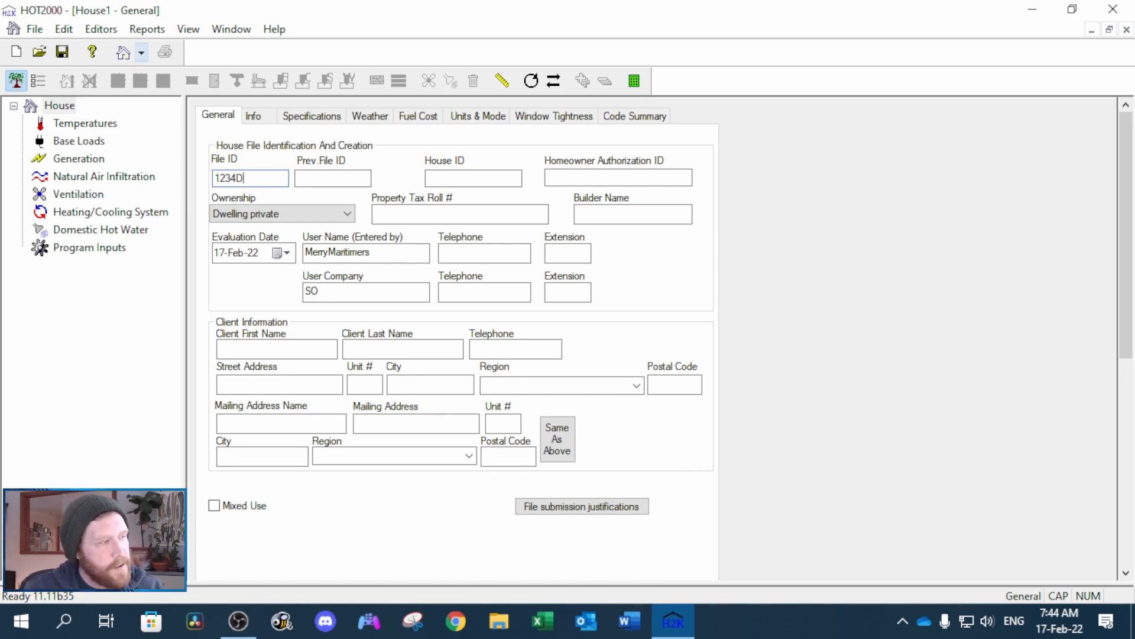
type("00")
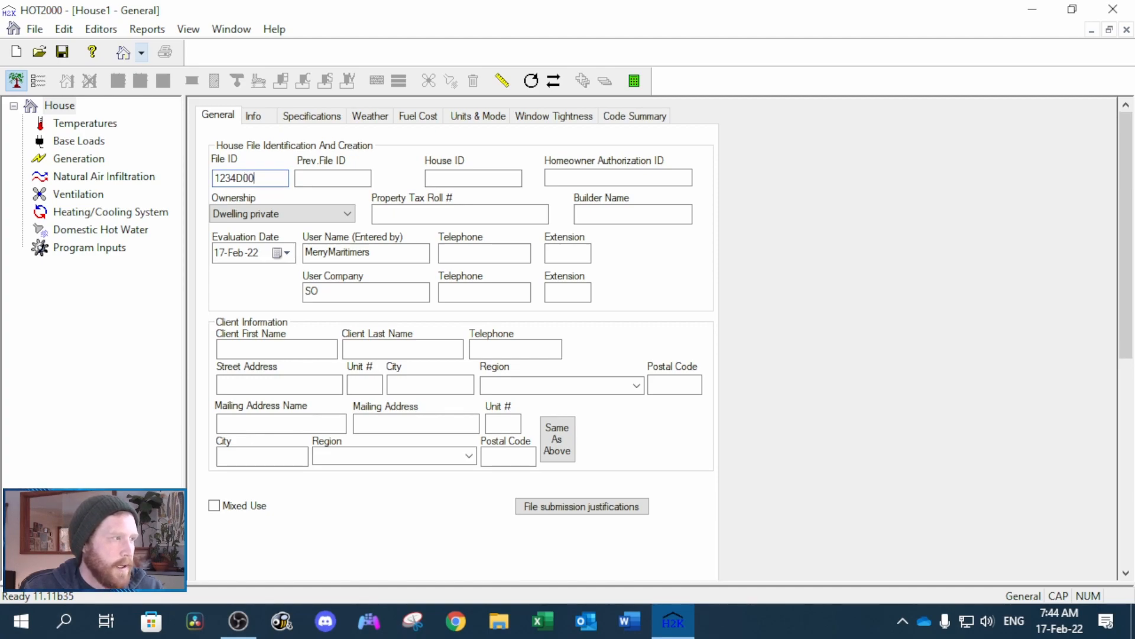
type("01")
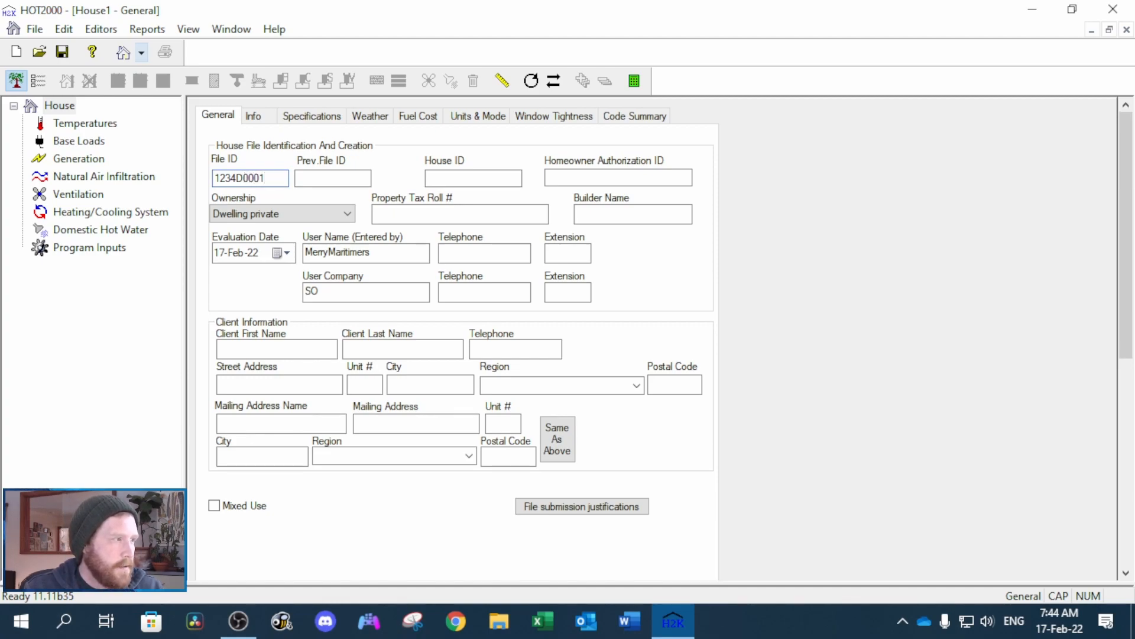
key("Left")
key("Left")
type(".")
key("BackSpace")
type("00")
key("BackSpace")
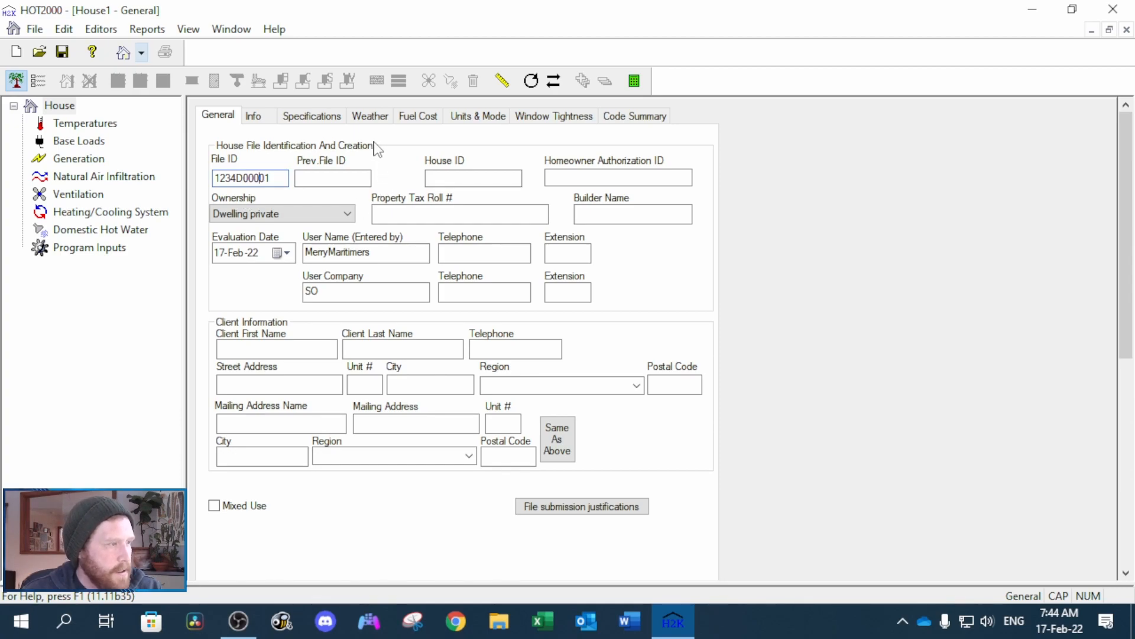
left_click(30, 110)
left_click(233, 115)
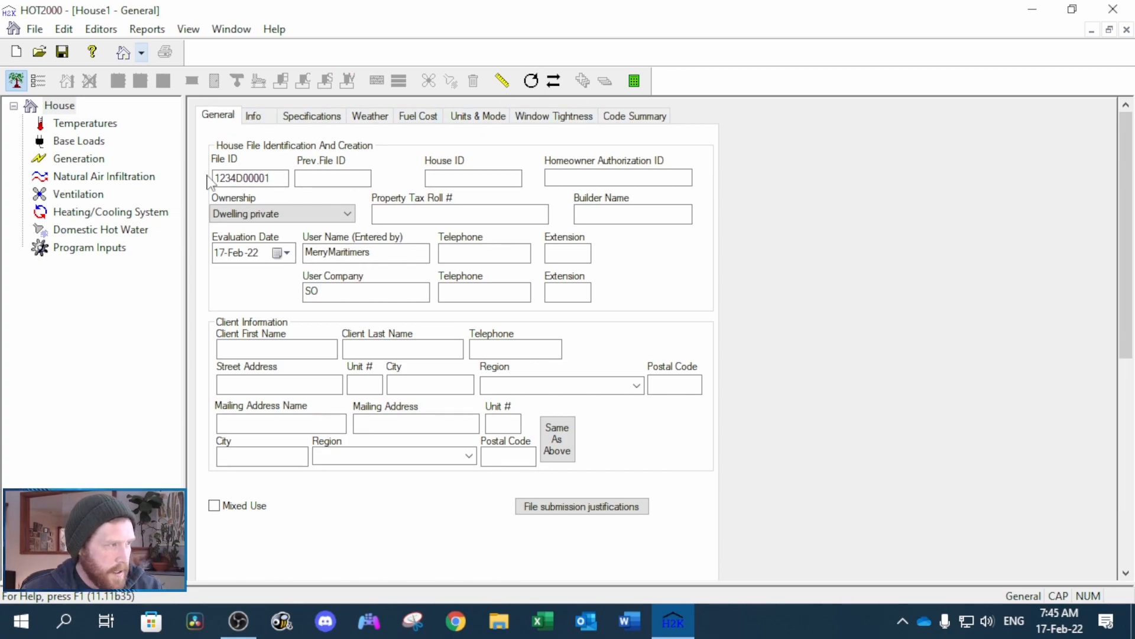
- Go through the house identification fields and select Dwelling private as the ownership
left_click_drag(278, 176, 213, 181)
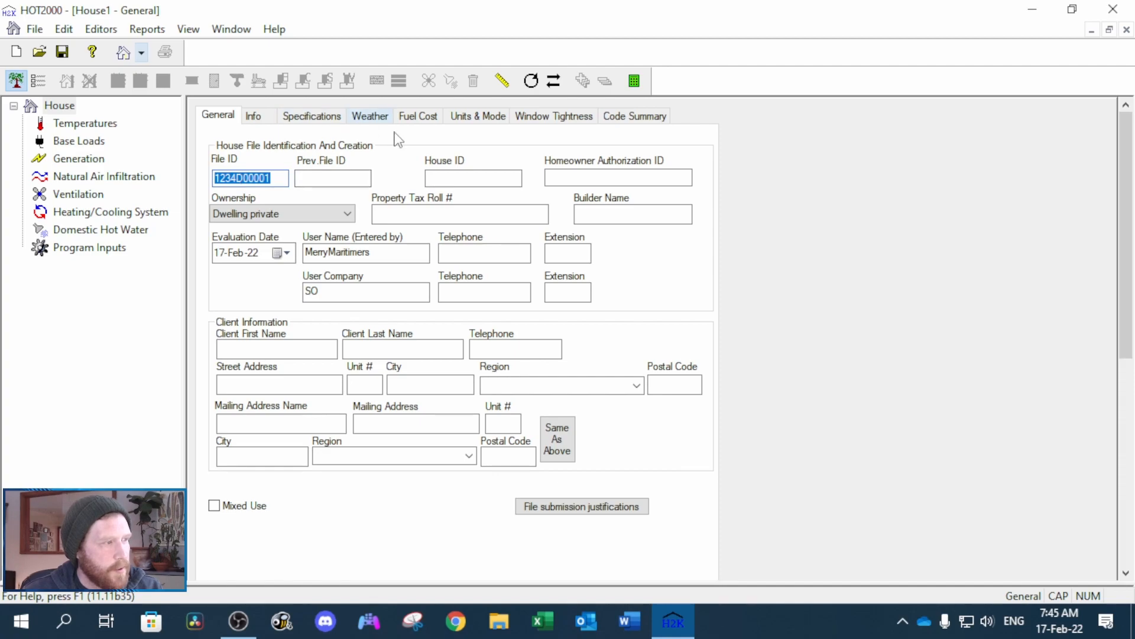
left_click(340, 179)
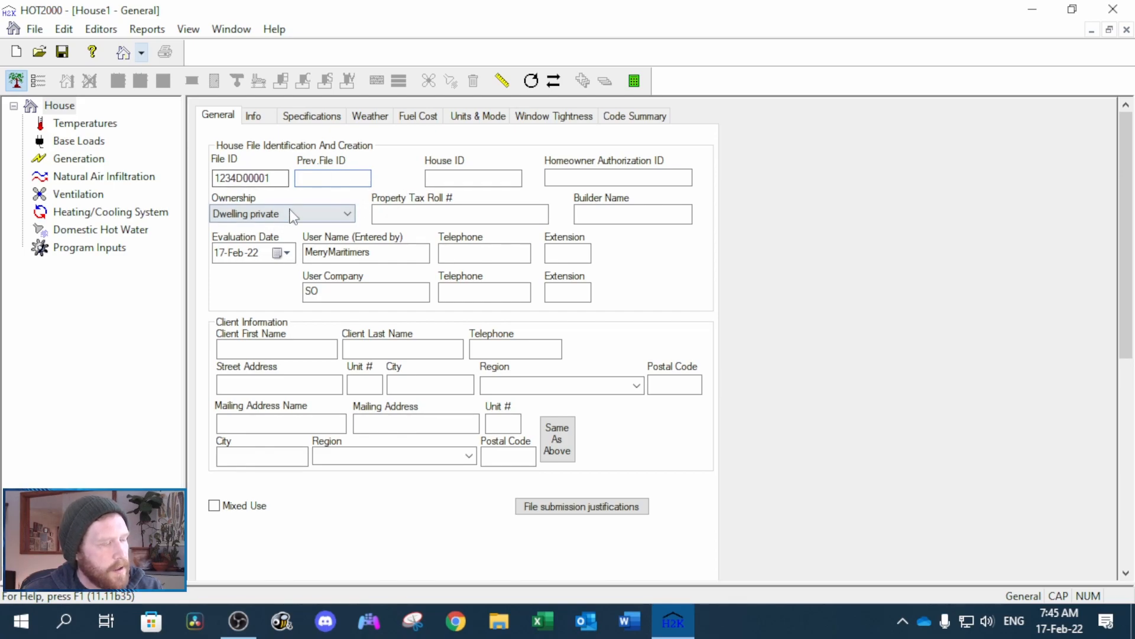
left_click(308, 215)
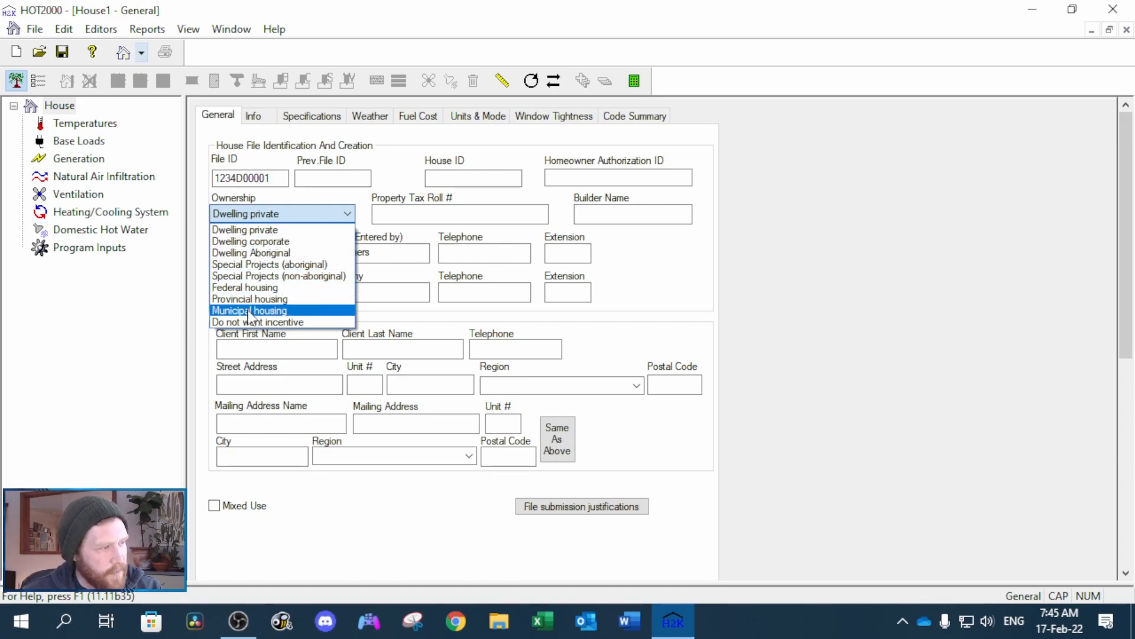
left_click(266, 230)
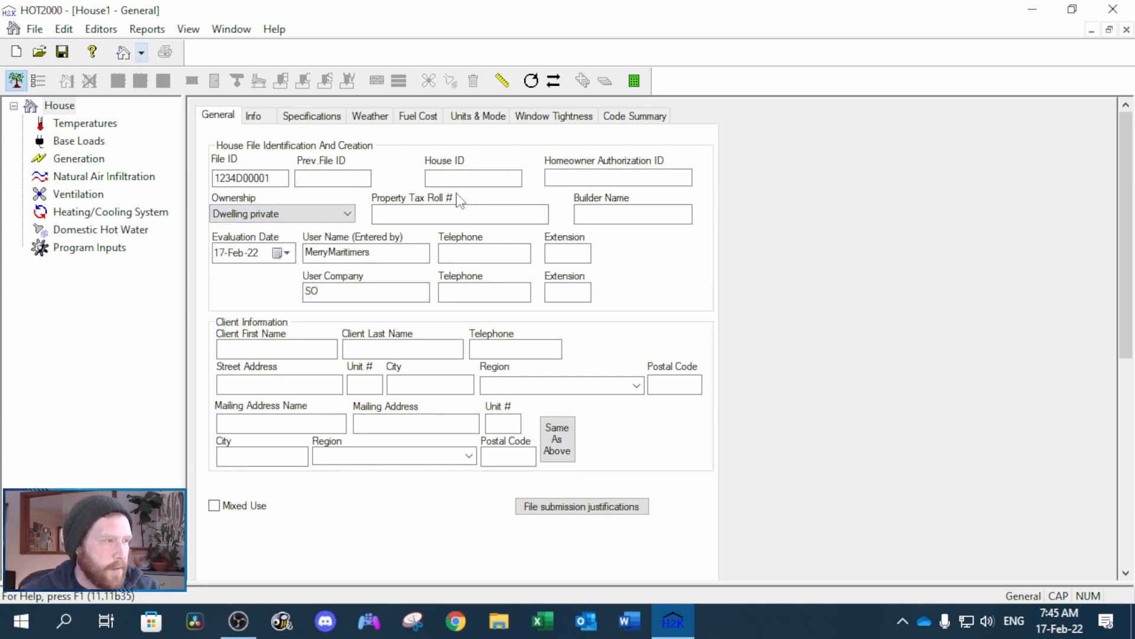
left_click(443, 216)
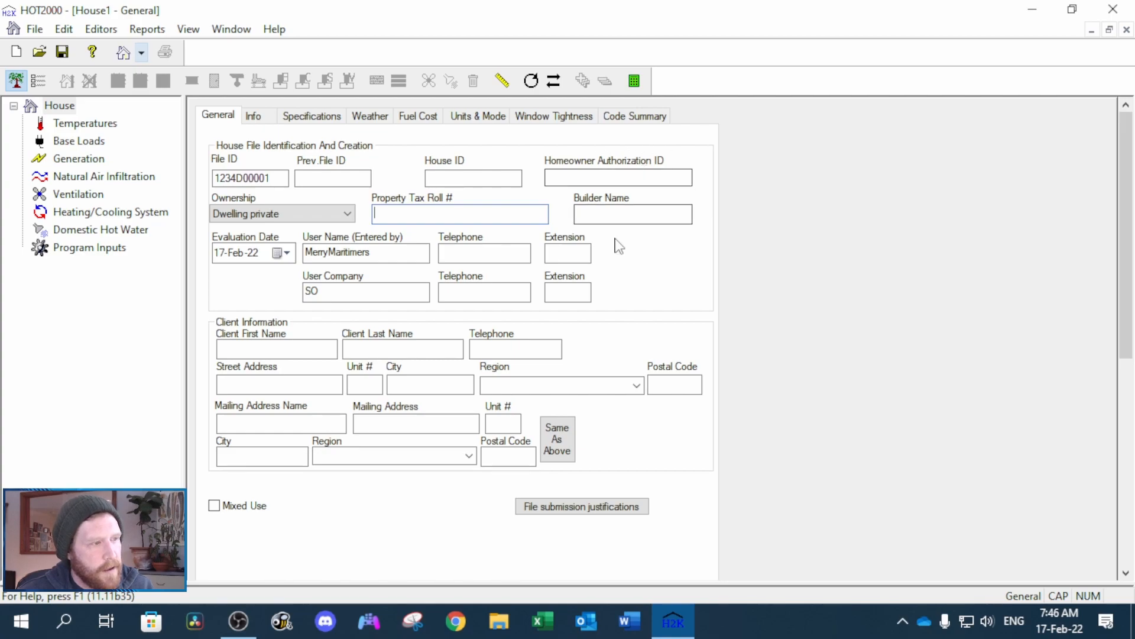
left_click(633, 210)
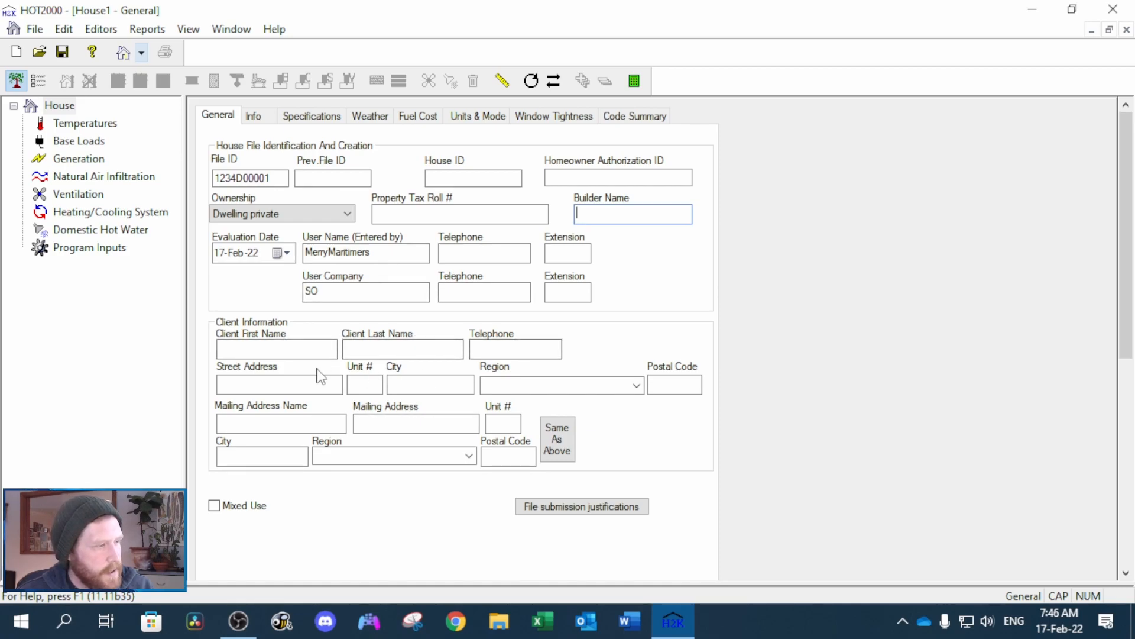
- Set the client's region to NOVA SCOTIA, enter the postal code, and copy the street address details to the mailing address
left_click(636, 385)
left_click(562, 482)
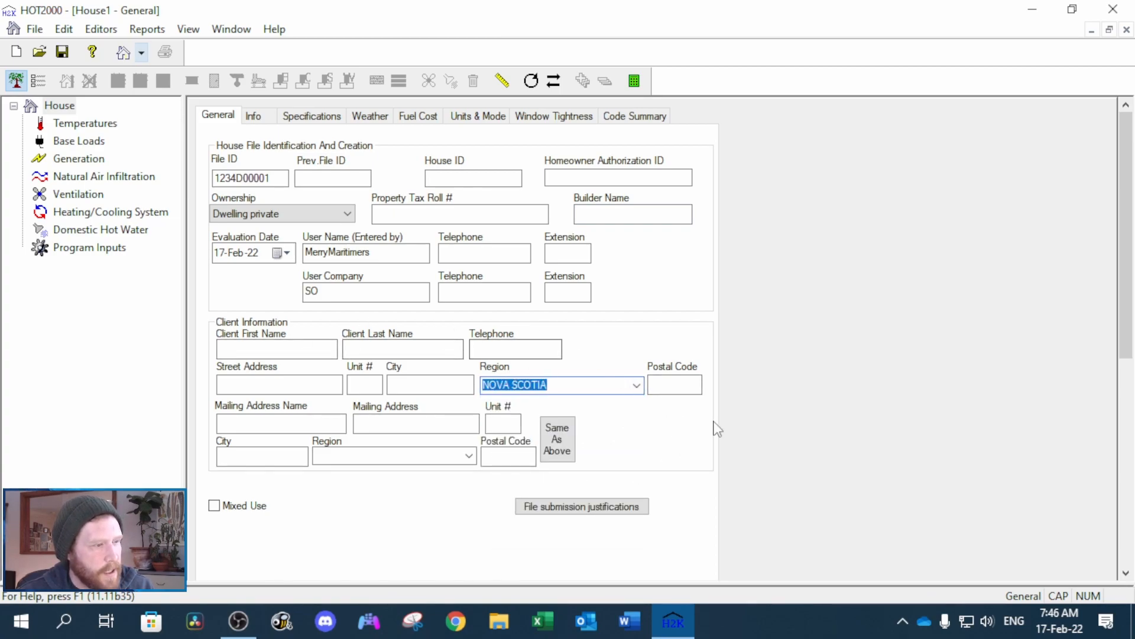
left_click(673, 384)
type("X0X0X0")
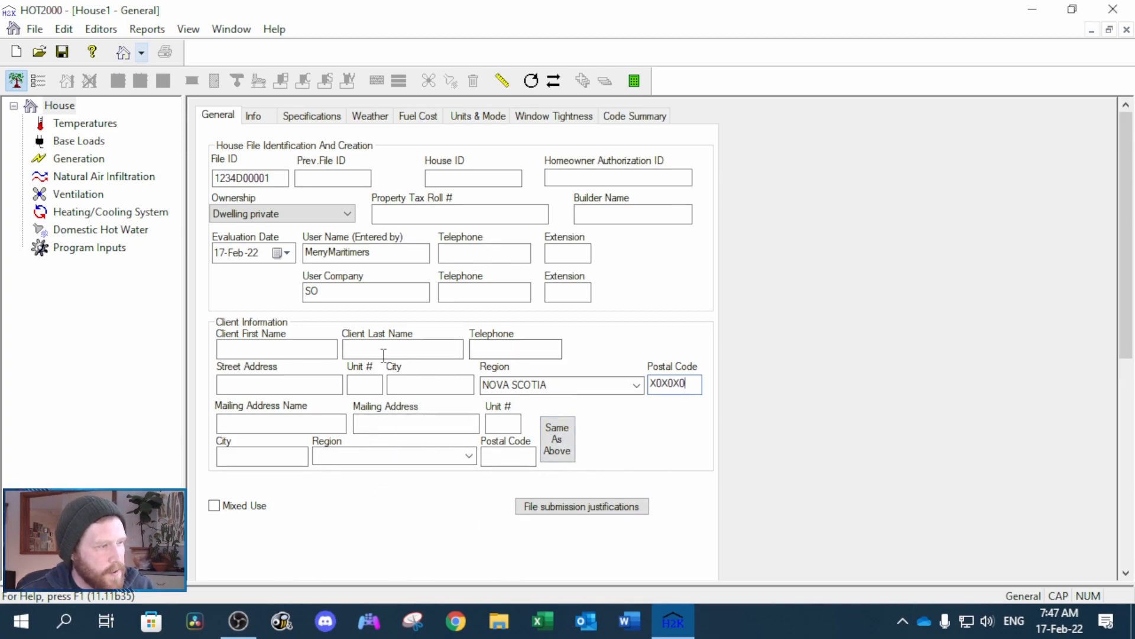
left_click(562, 453)
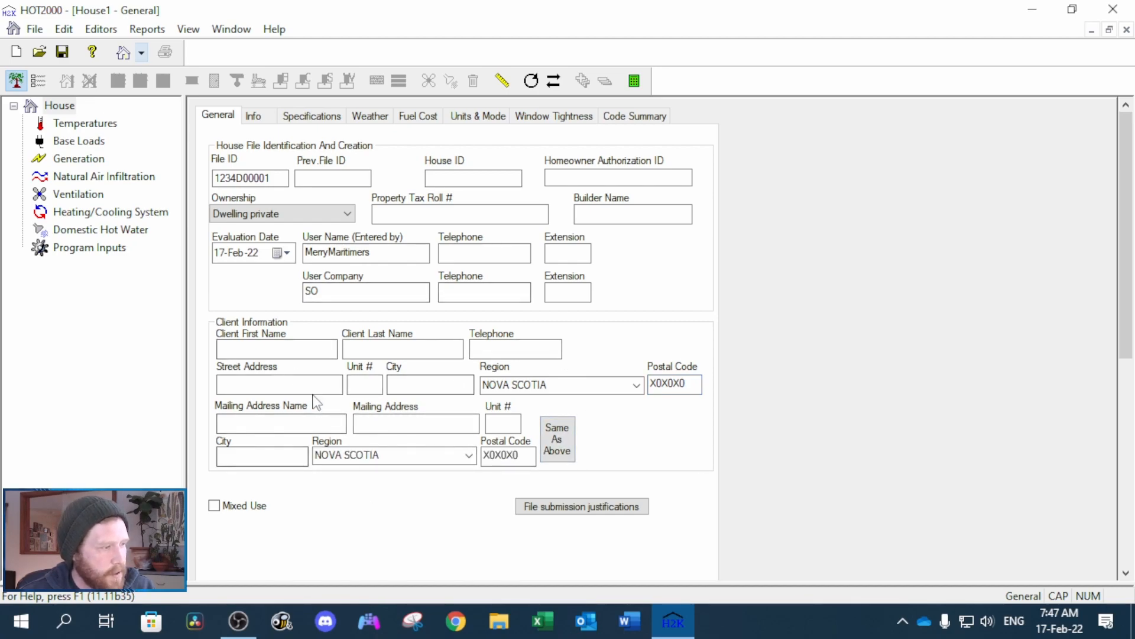
- Add an entry to the house's additional info with the ID Info. 2 and the value NPI
left_click(260, 116)
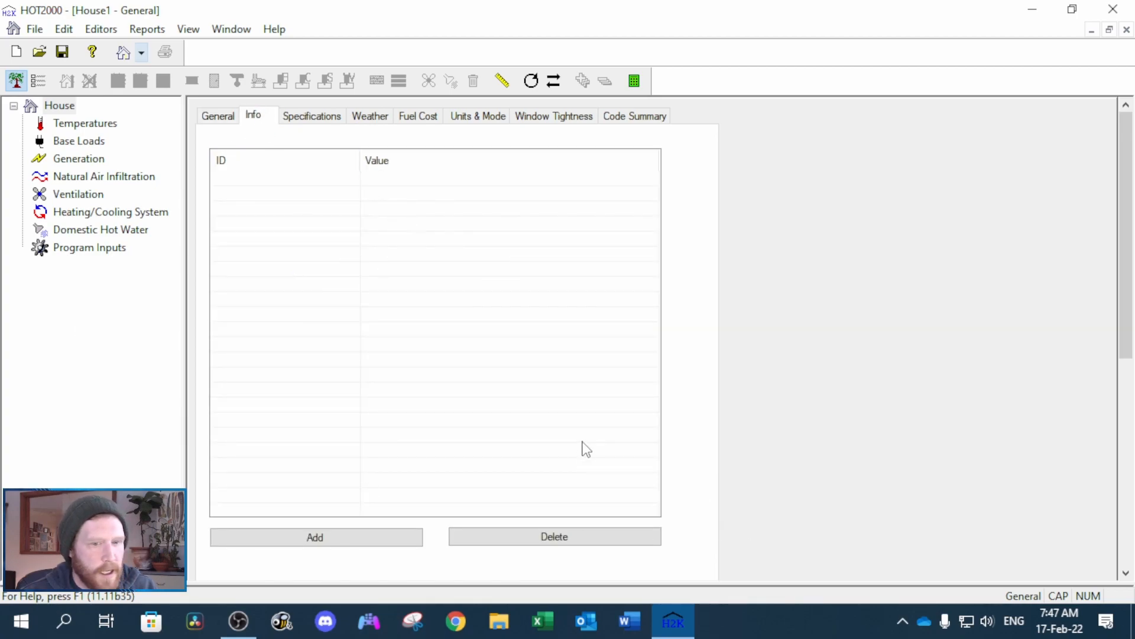
left_click(361, 544)
left_click(269, 178)
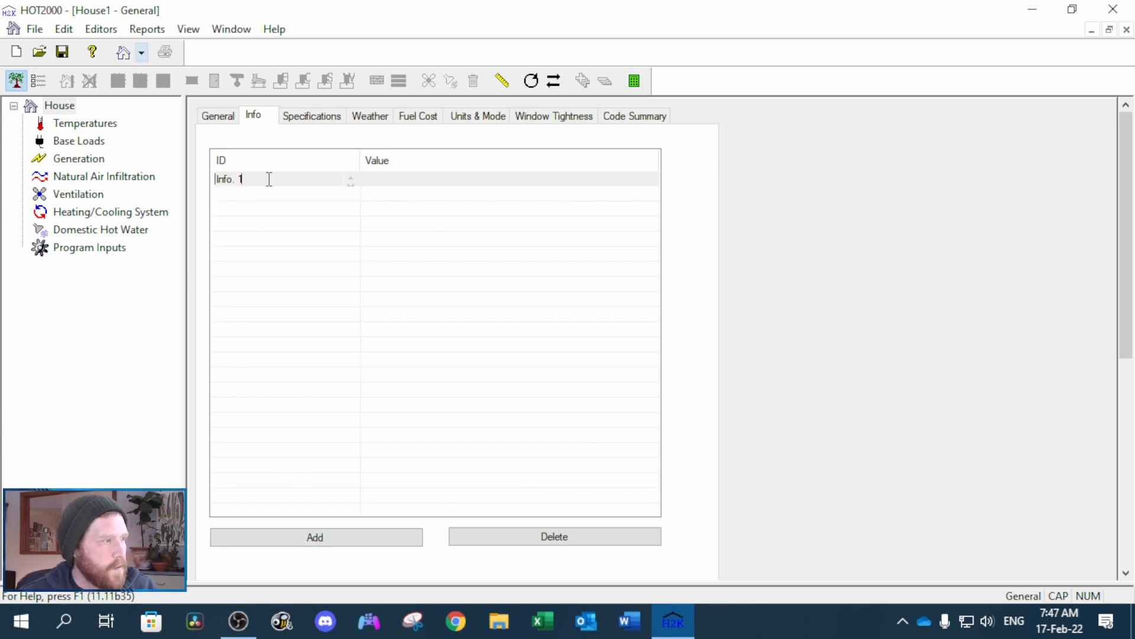
key("BackSpace")
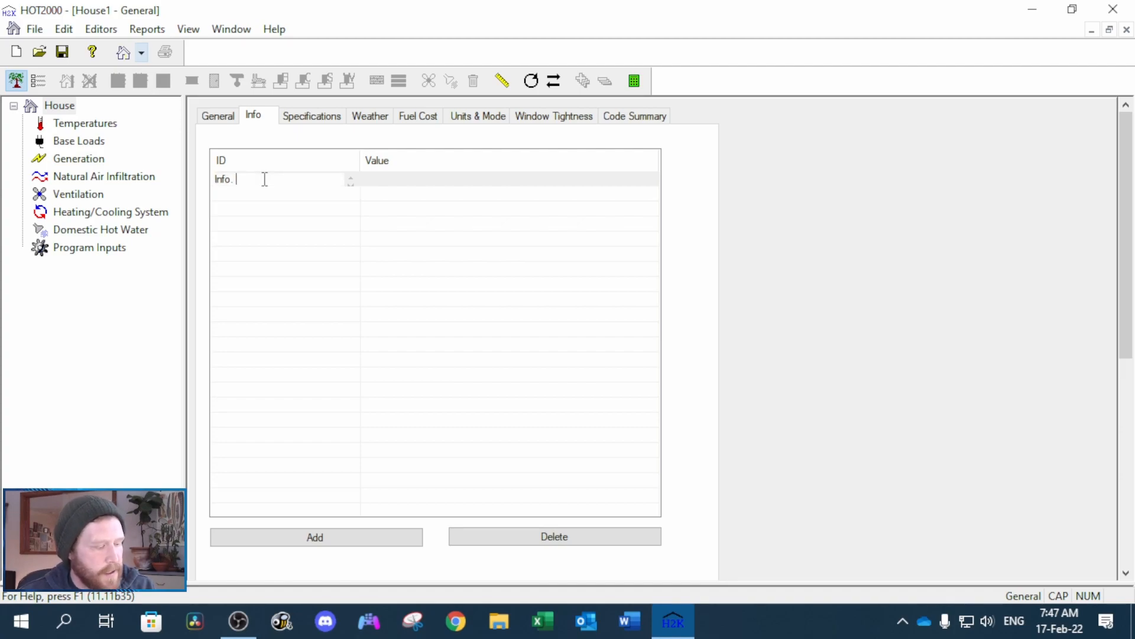
type("2")
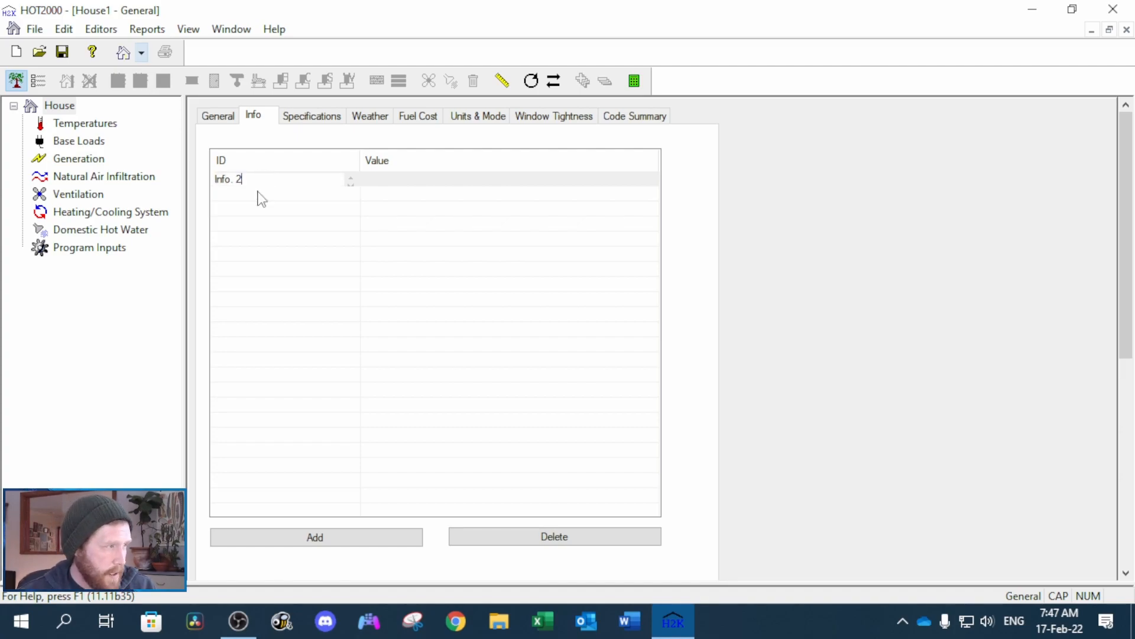
left_click(392, 178)
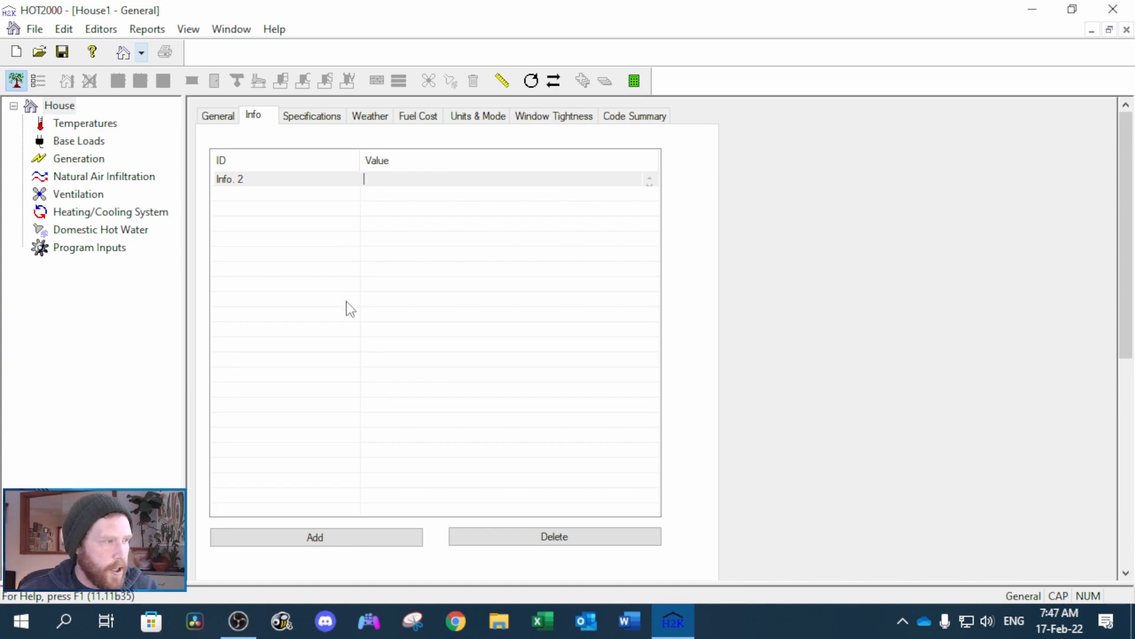
type("NP")
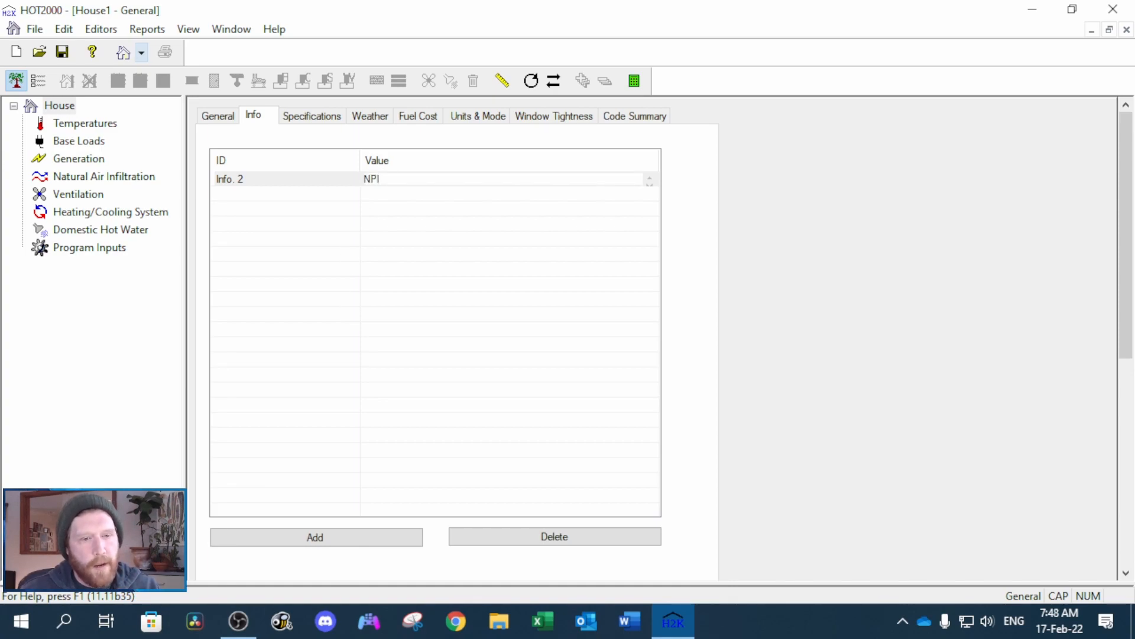
type("I")
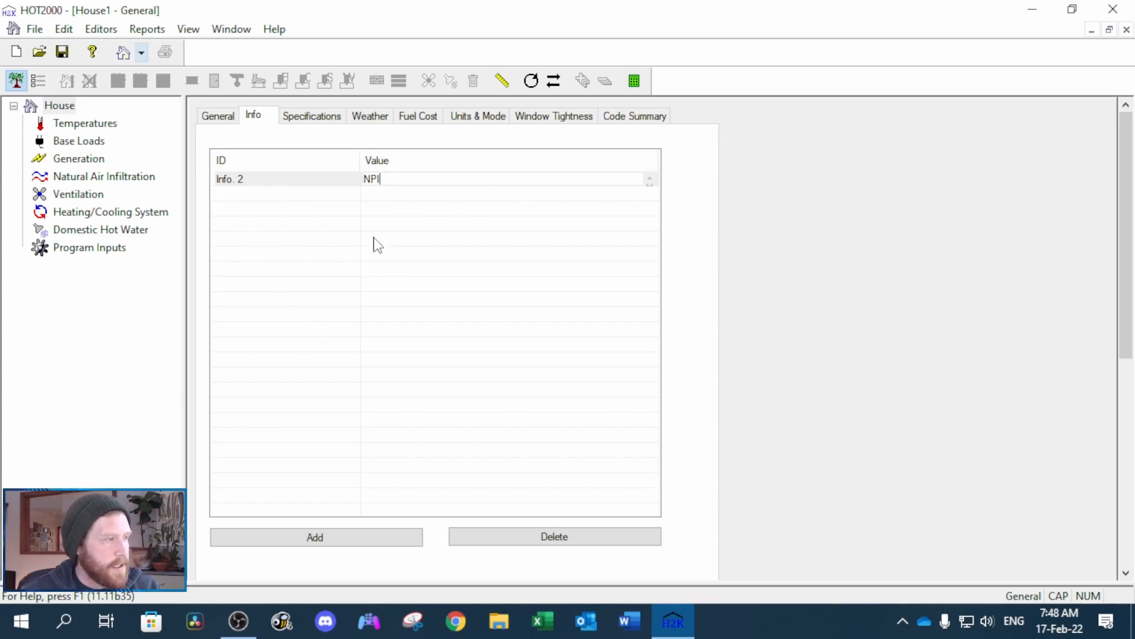
- In the house specifications, try the Double/Semi-detached, row house end unit, row house middle unit and Mobile Home types, returning to Single Detached
left_click(331, 116)
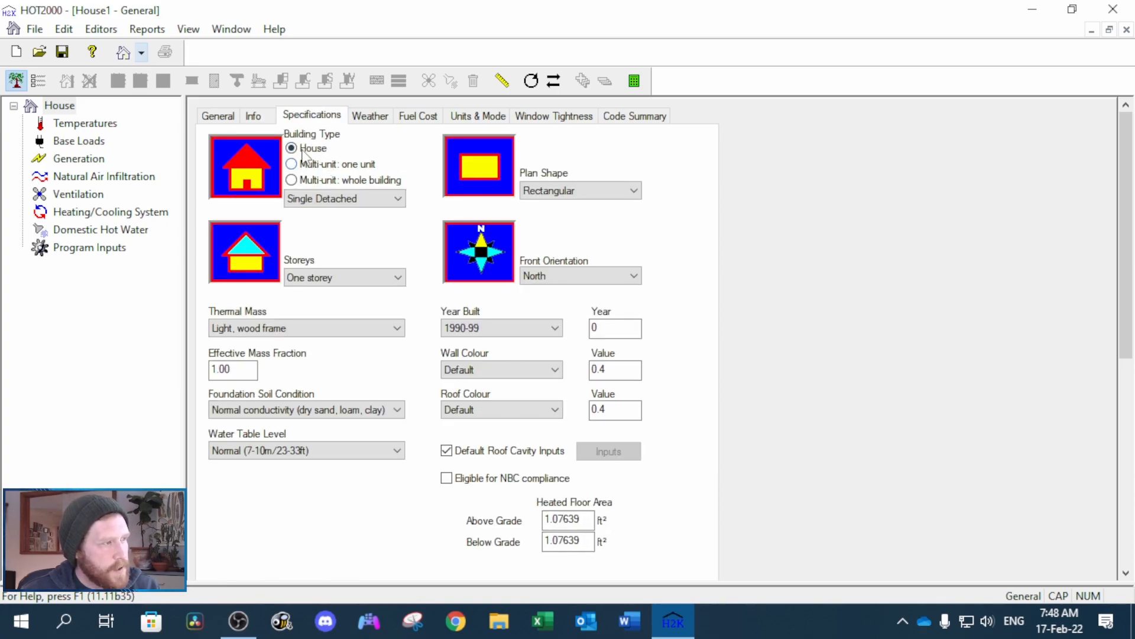
left_click(341, 200)
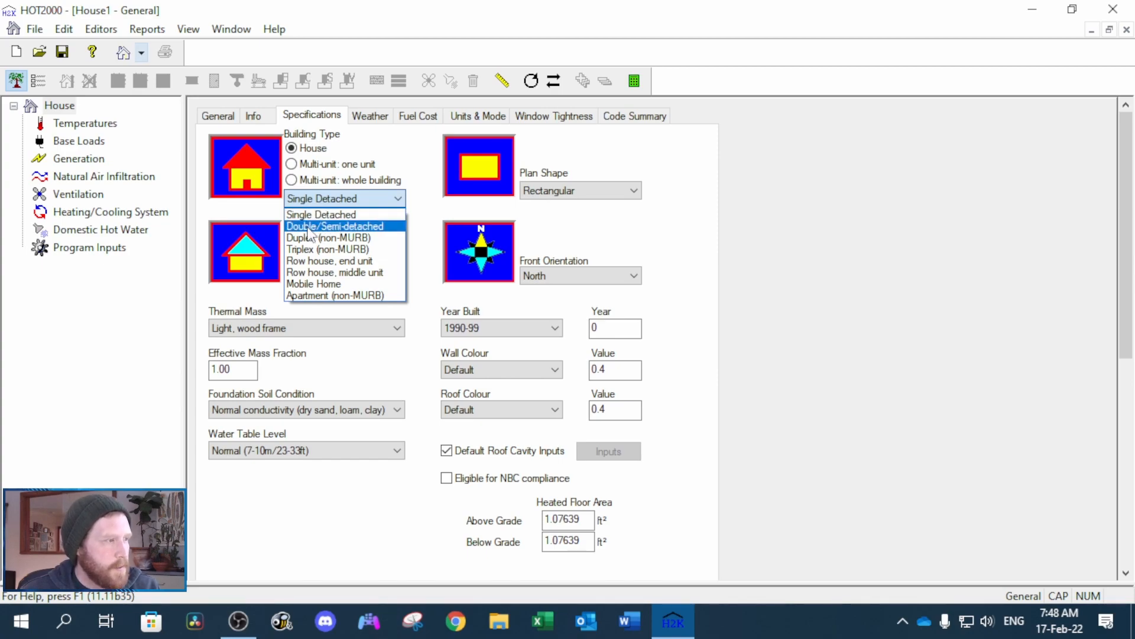
left_click(308, 230)
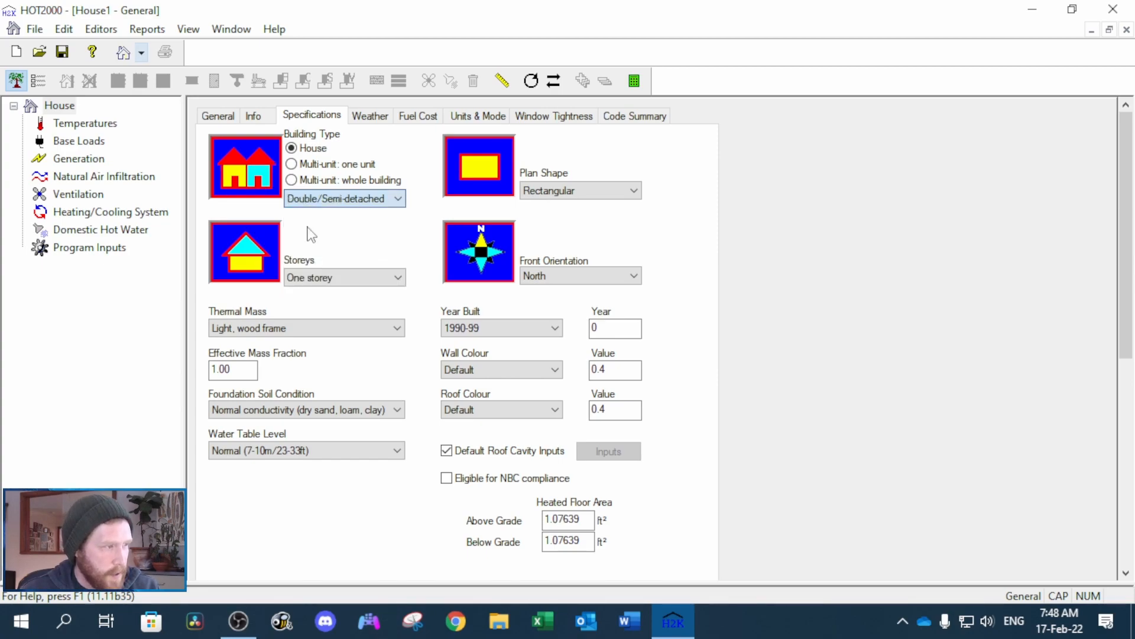
left_click(355, 201)
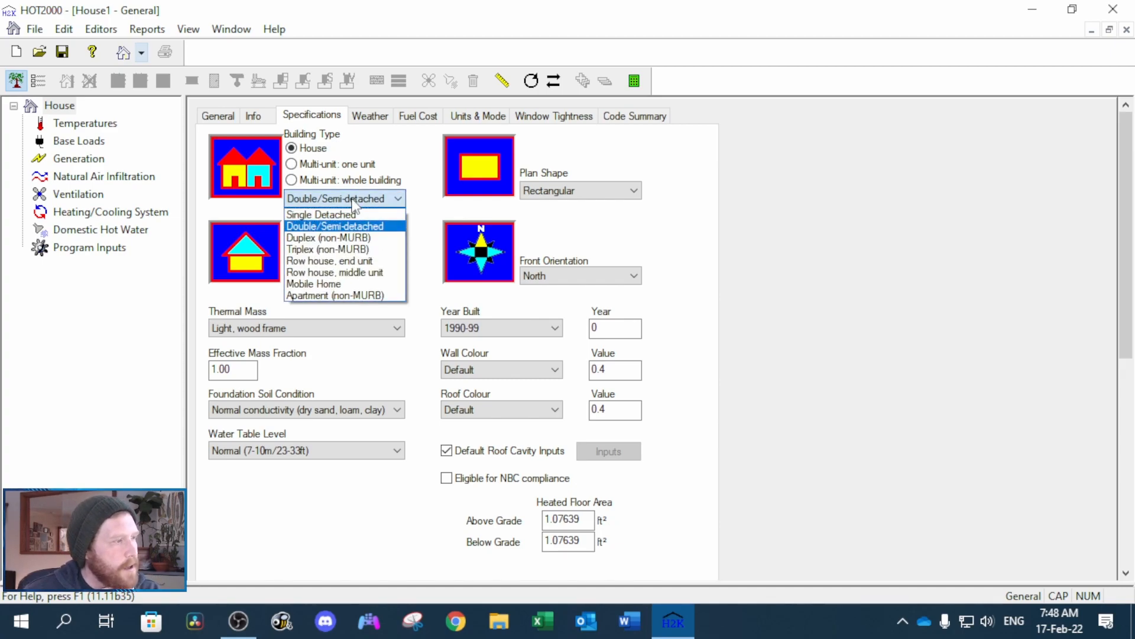
left_click(330, 260)
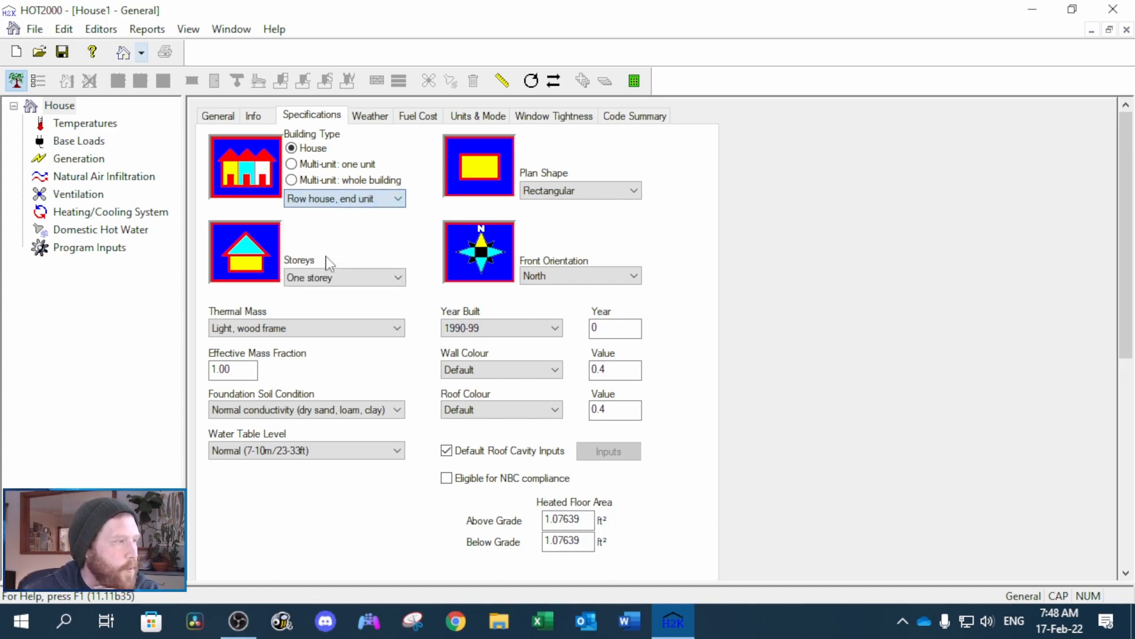
left_click(340, 199)
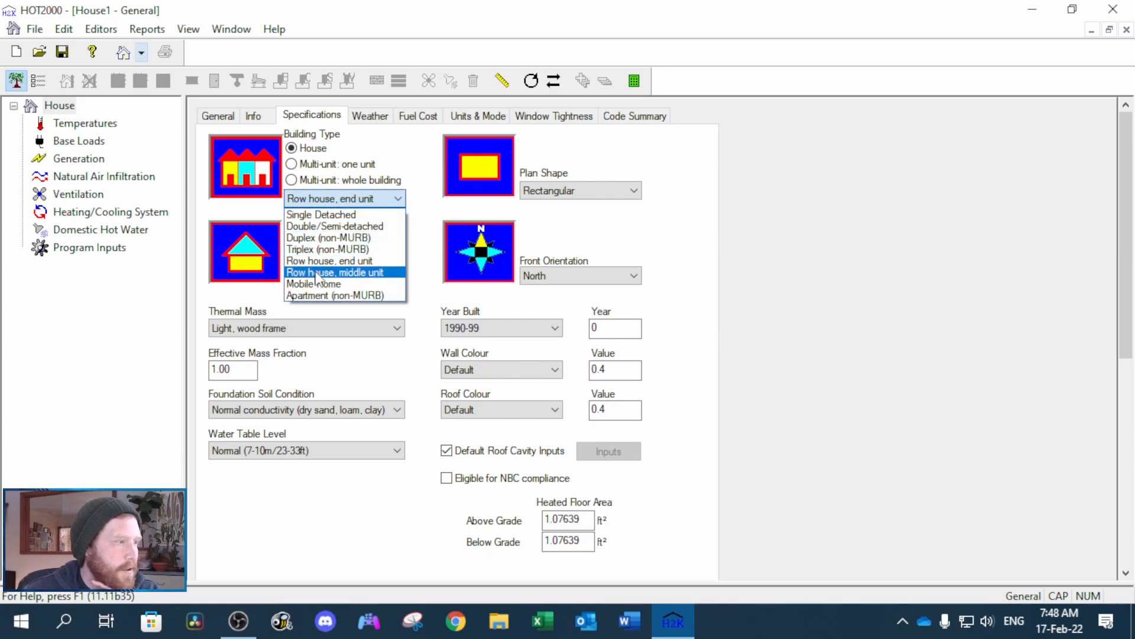
left_click(330, 269)
left_click(340, 201)
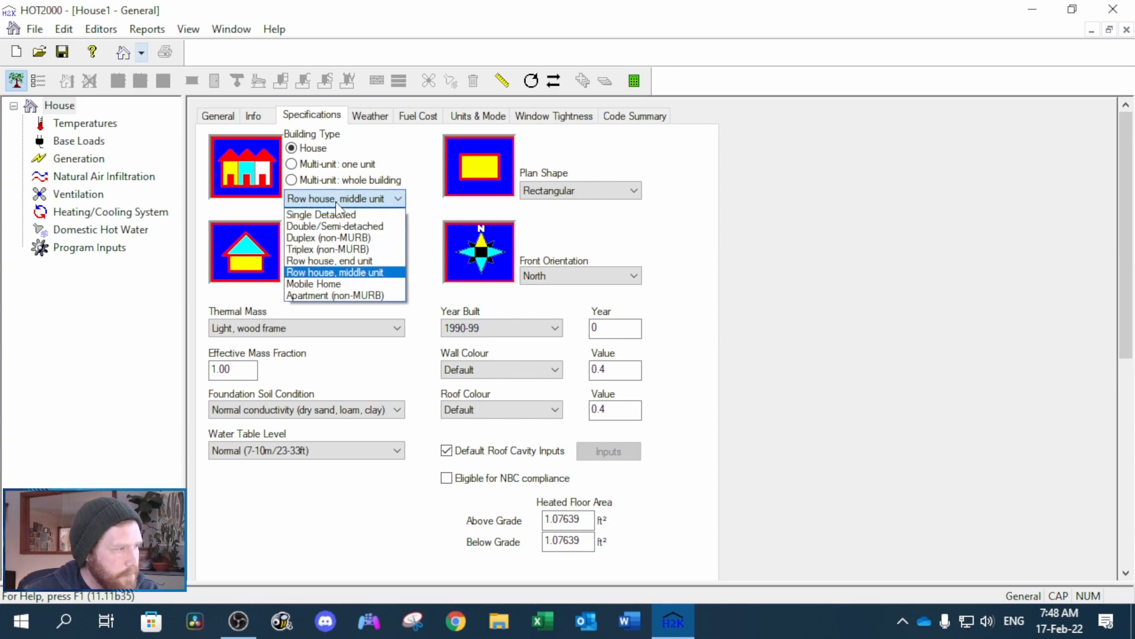
left_click(331, 284)
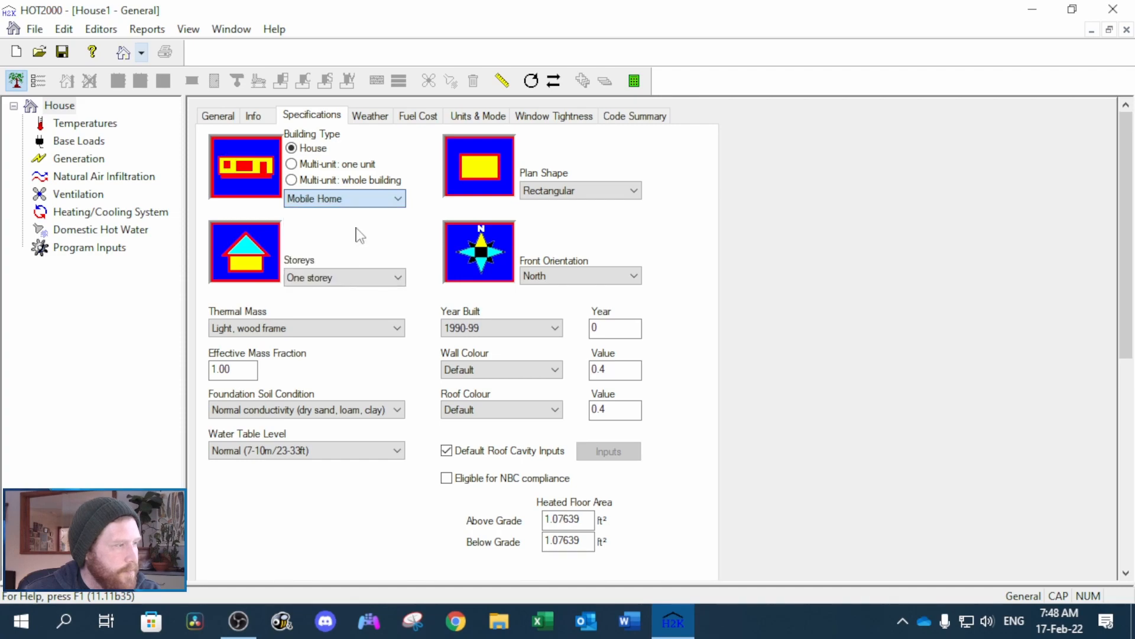
left_click(349, 200)
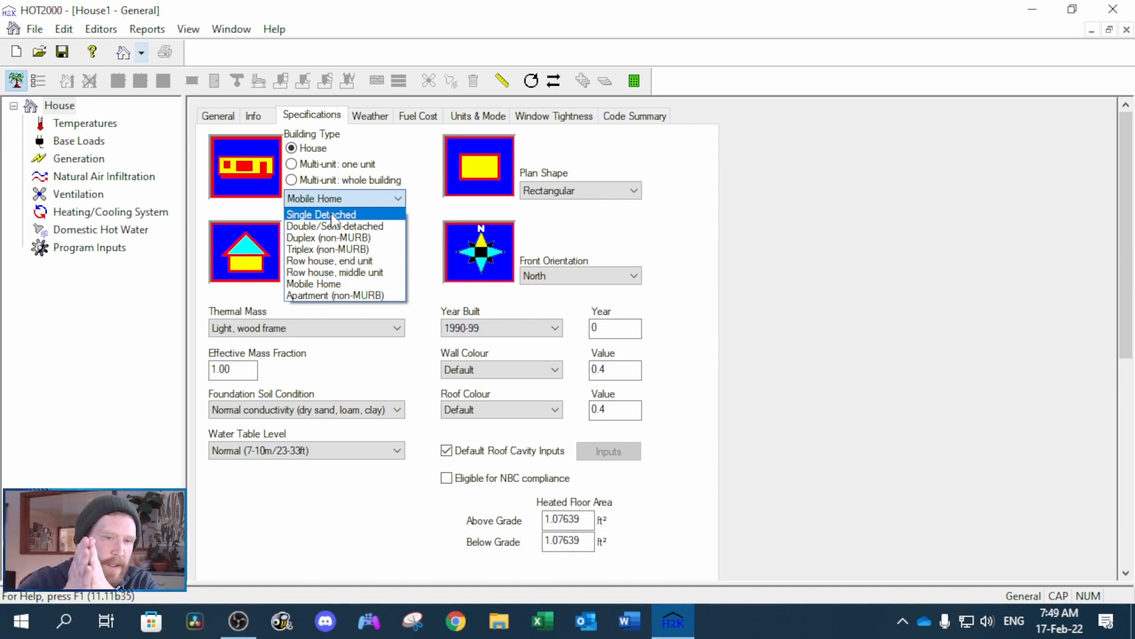
left_click(333, 216)
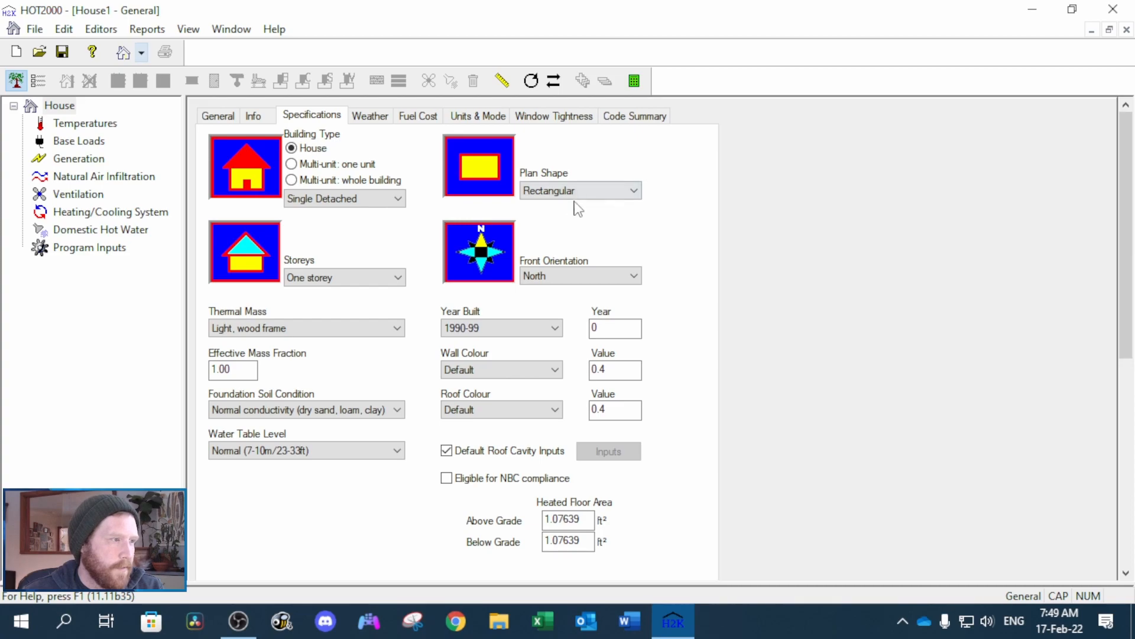
- Try the T-shape, L-shape and multi-corner plan shapes for the house, returning to Rectangular
left_click(591, 192)
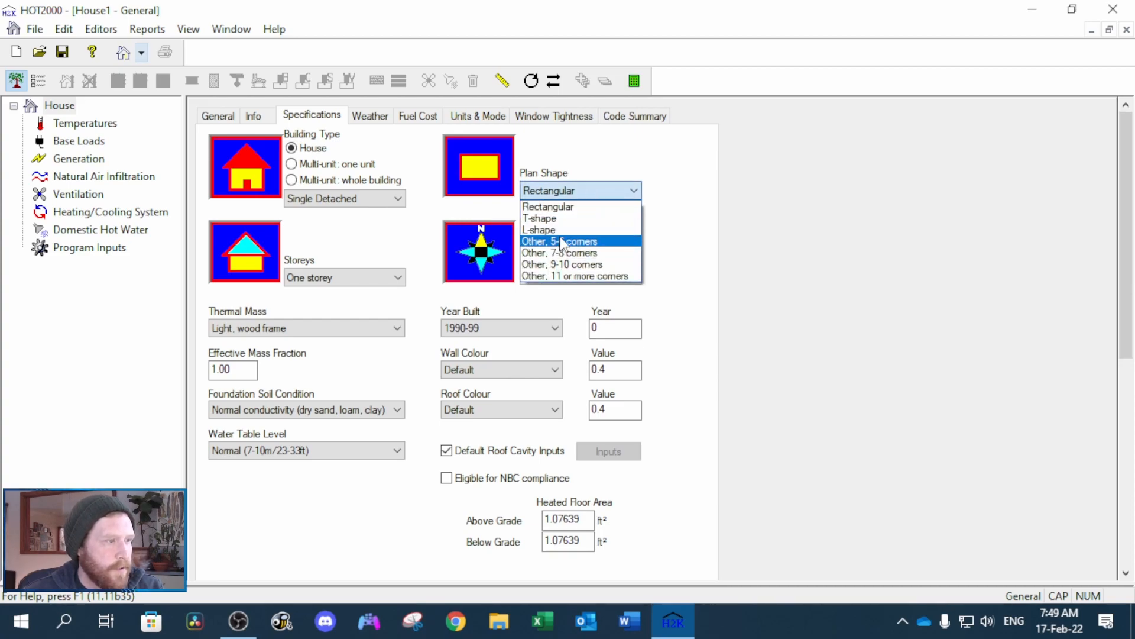
left_click(568, 218)
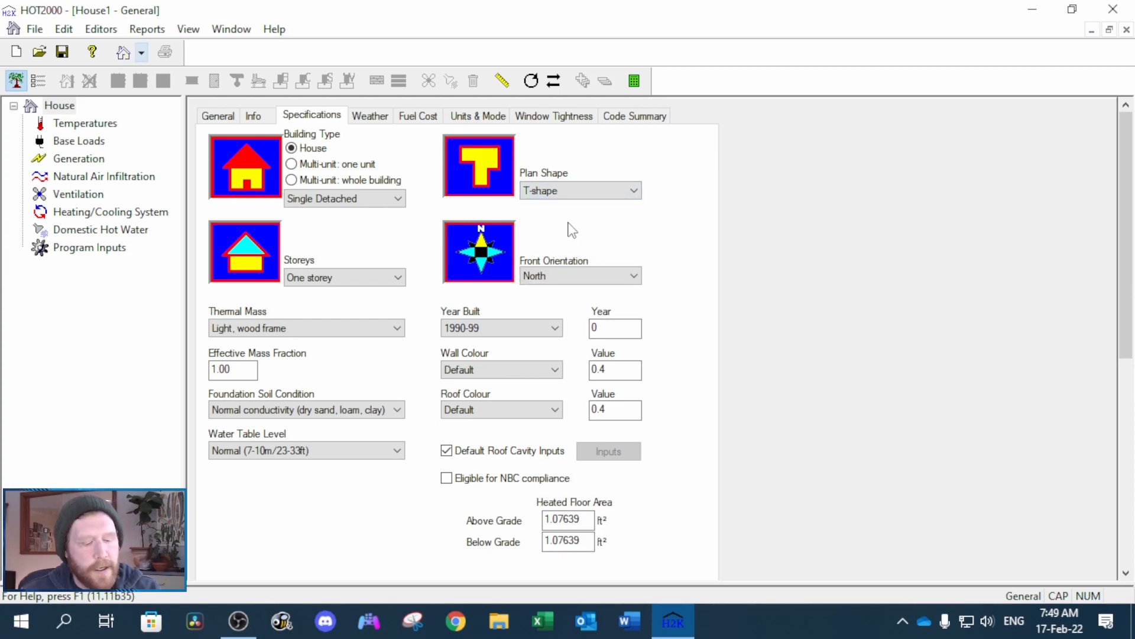
key("Down")
key("Down")
key("Down")
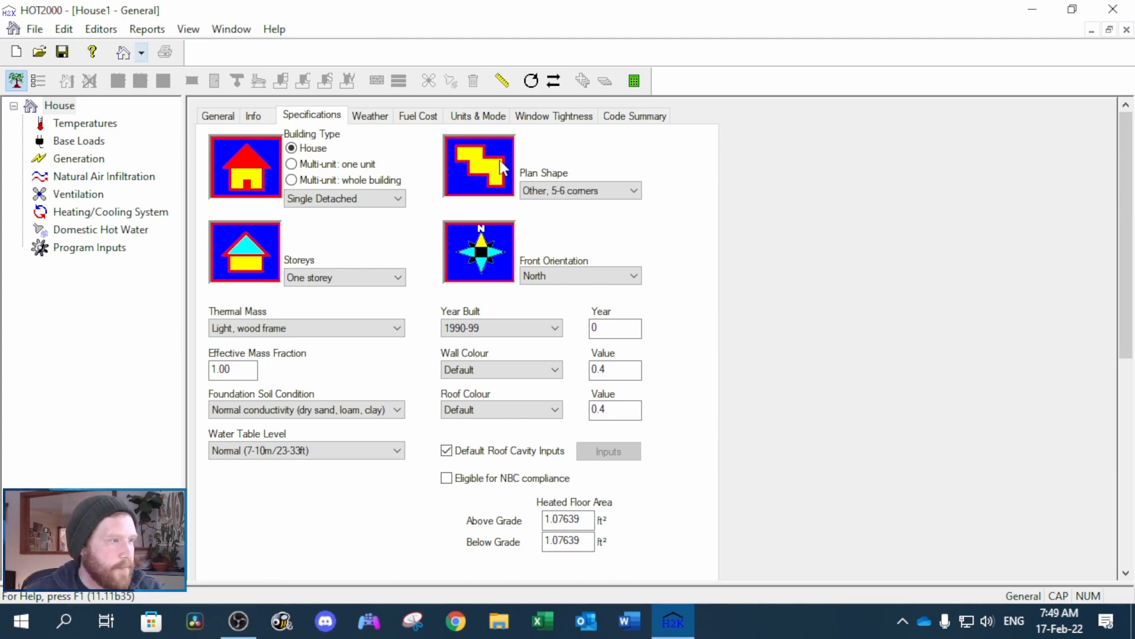
left_click(628, 197)
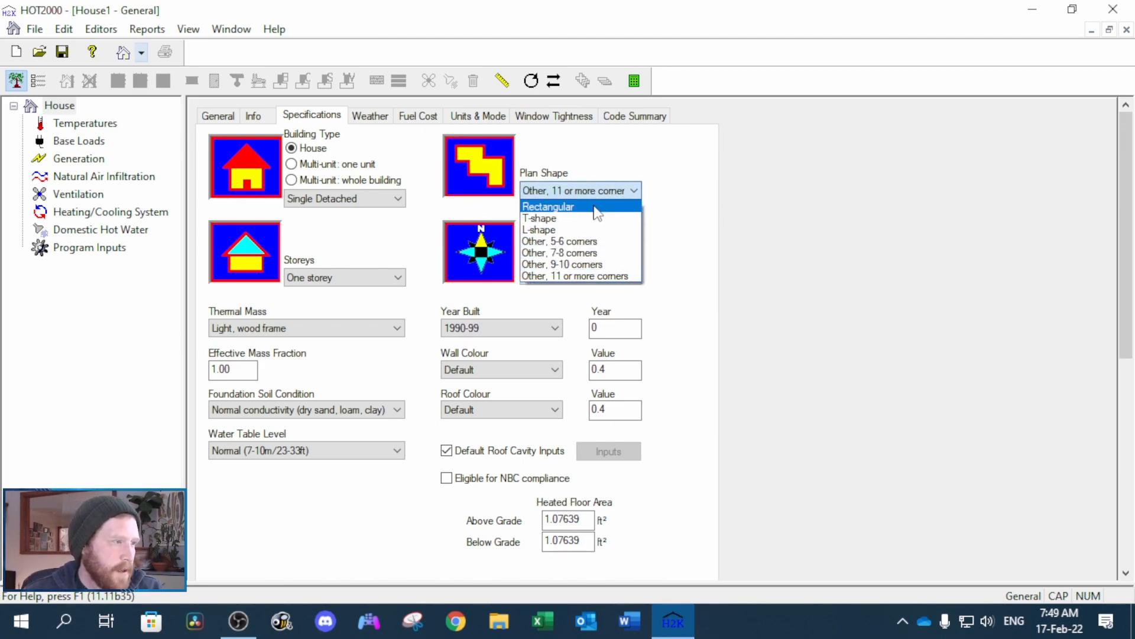
left_click(598, 206)
- Go through the storey options and set the house's storeys to Split entry/Raised base
left_click(376, 281)
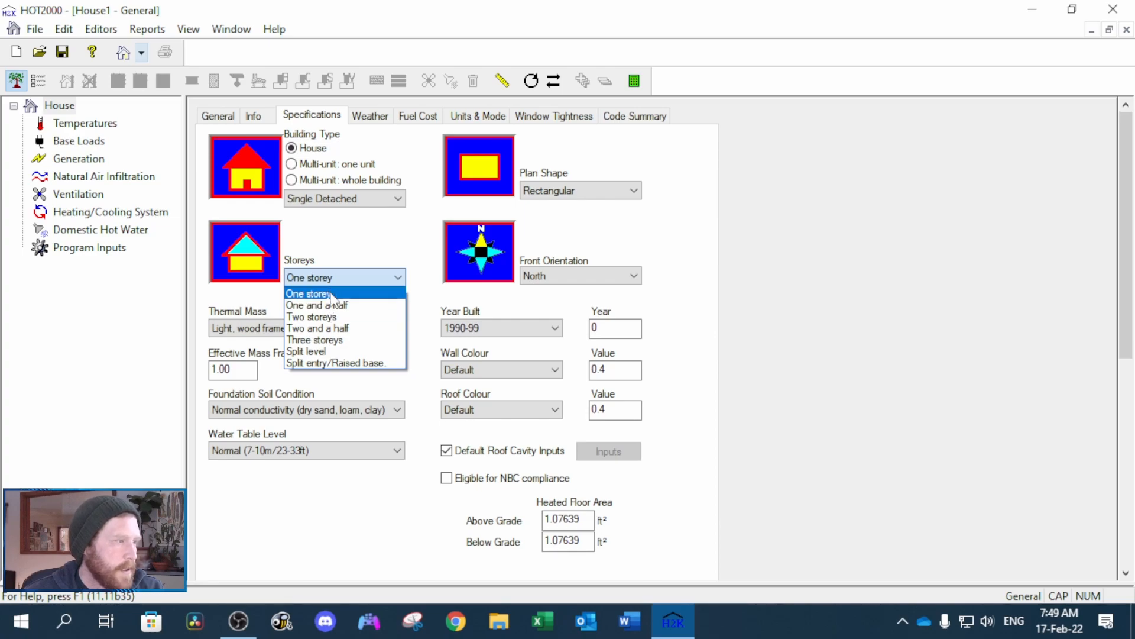
left_click(331, 295)
key("Down")
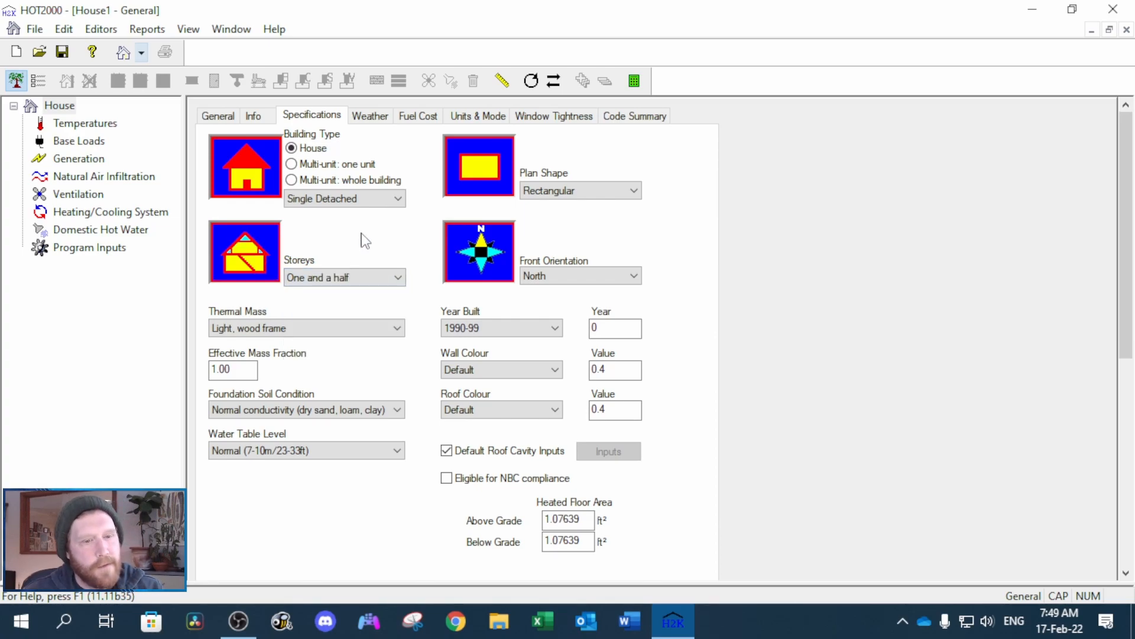
key("Down")
key("Down")
key("Down")
key("Down")
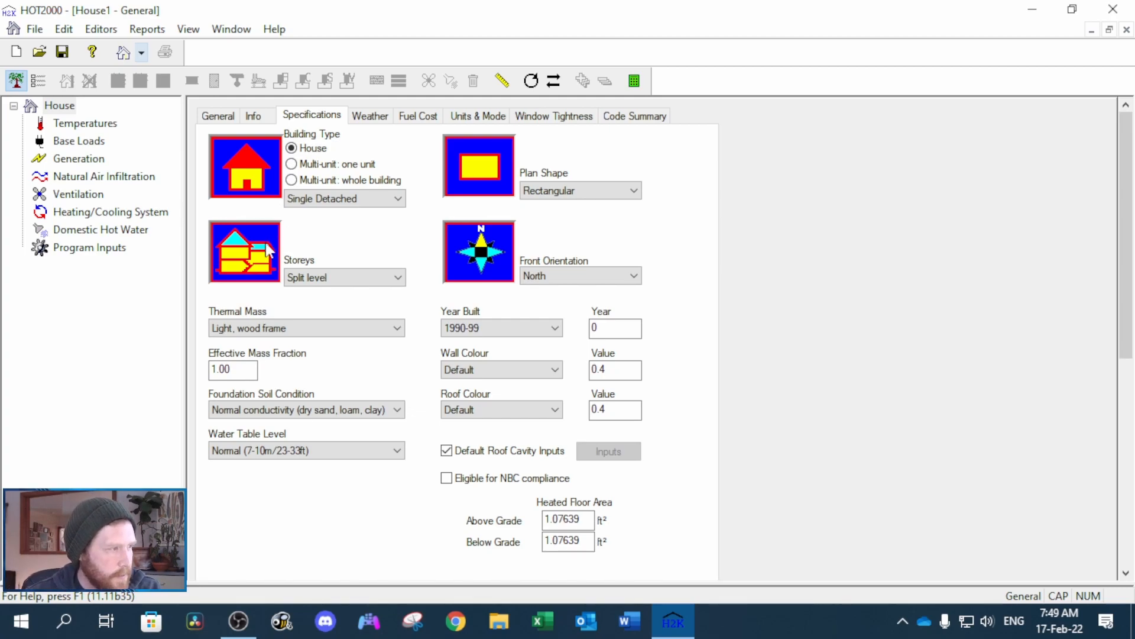
left_click(326, 278)
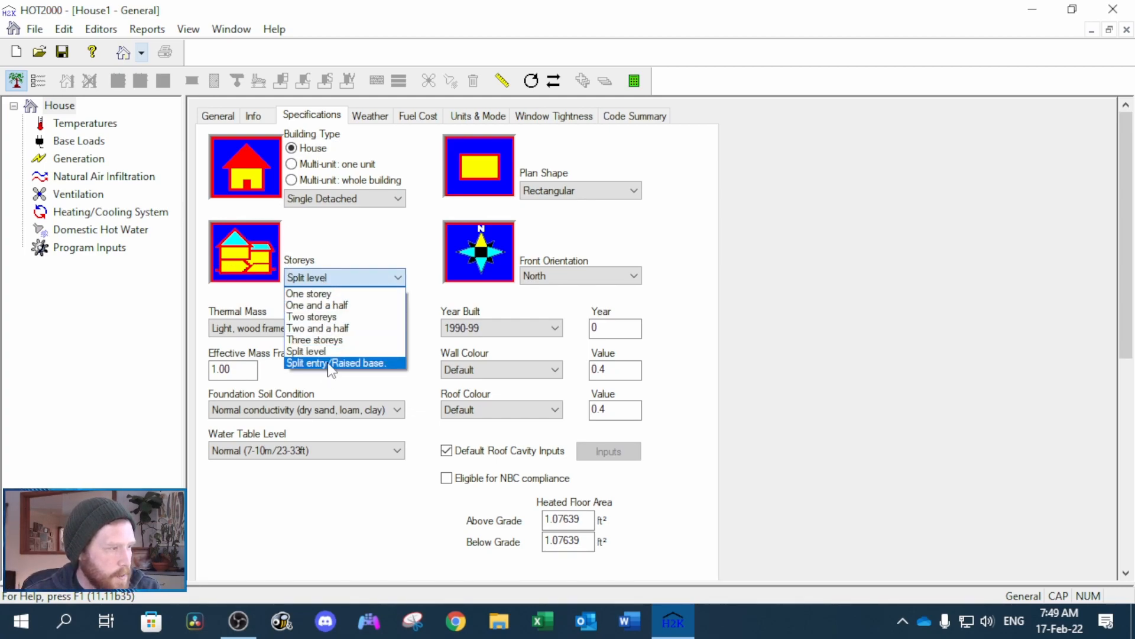
left_click(329, 364)
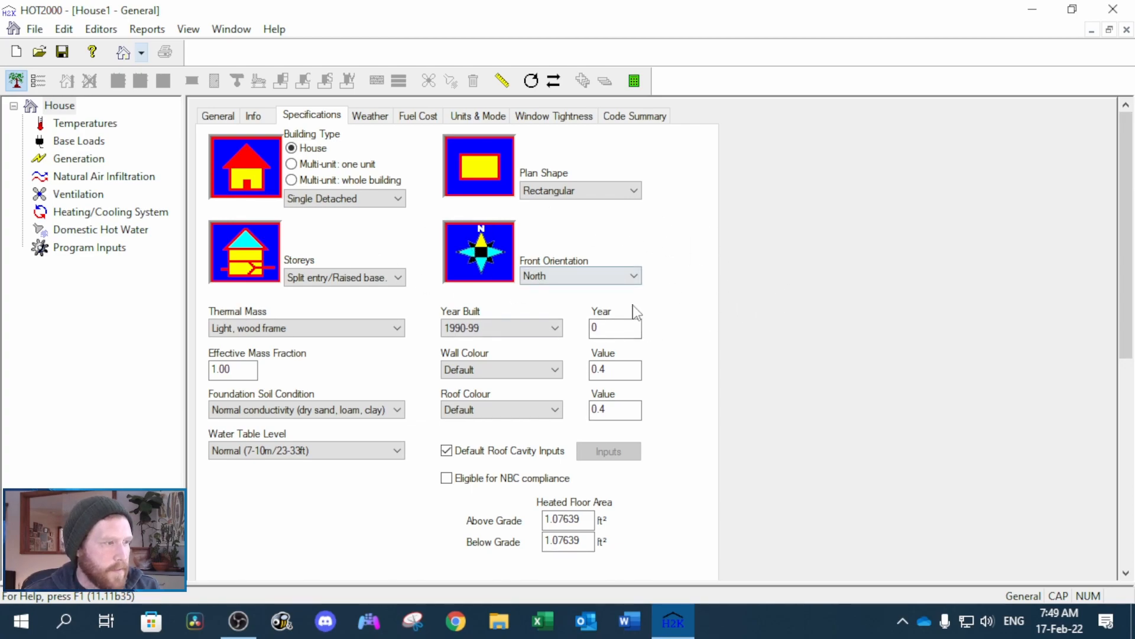
- Set the year built to User specified with the year 1985, and view the available wall colours
left_click(543, 330)
left_click(532, 344)
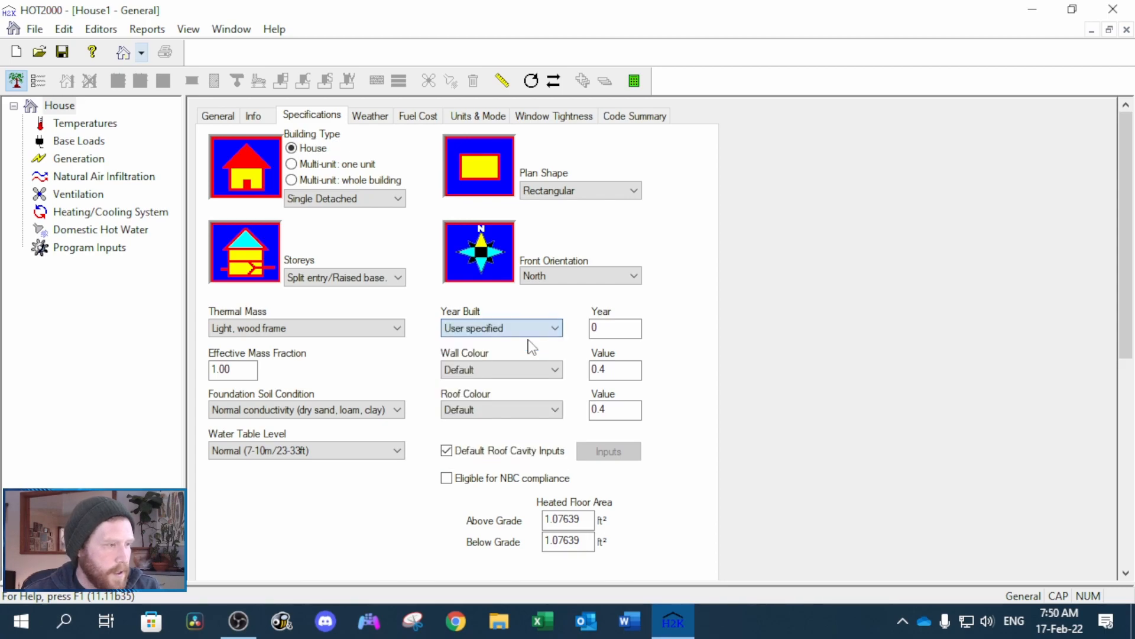
left_click_drag(619, 326, 525, 337)
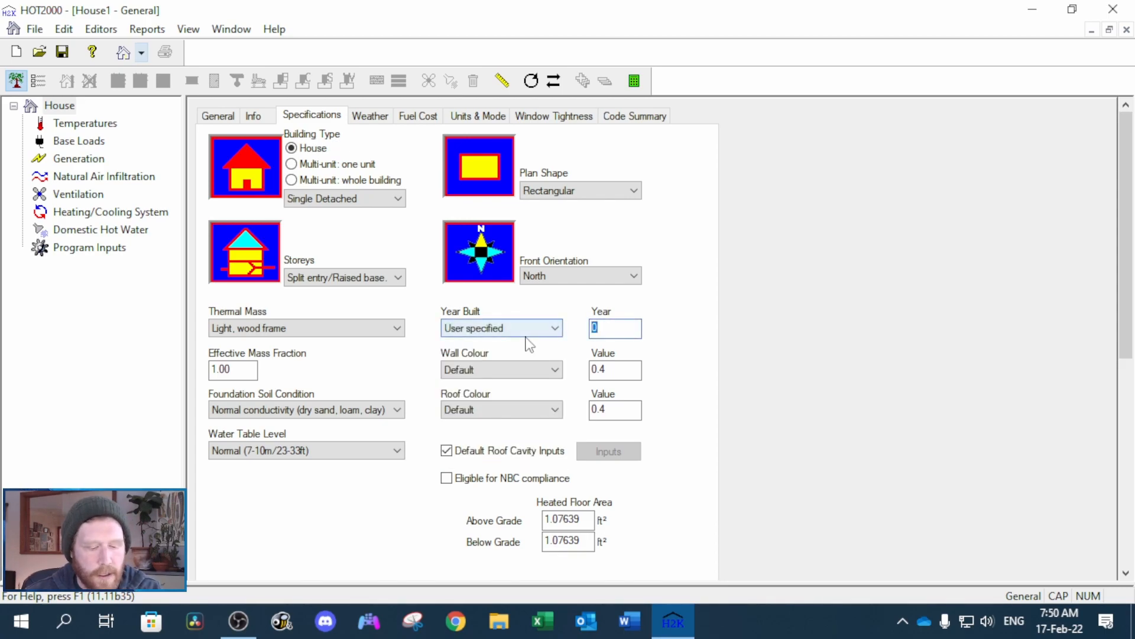
type("1985")
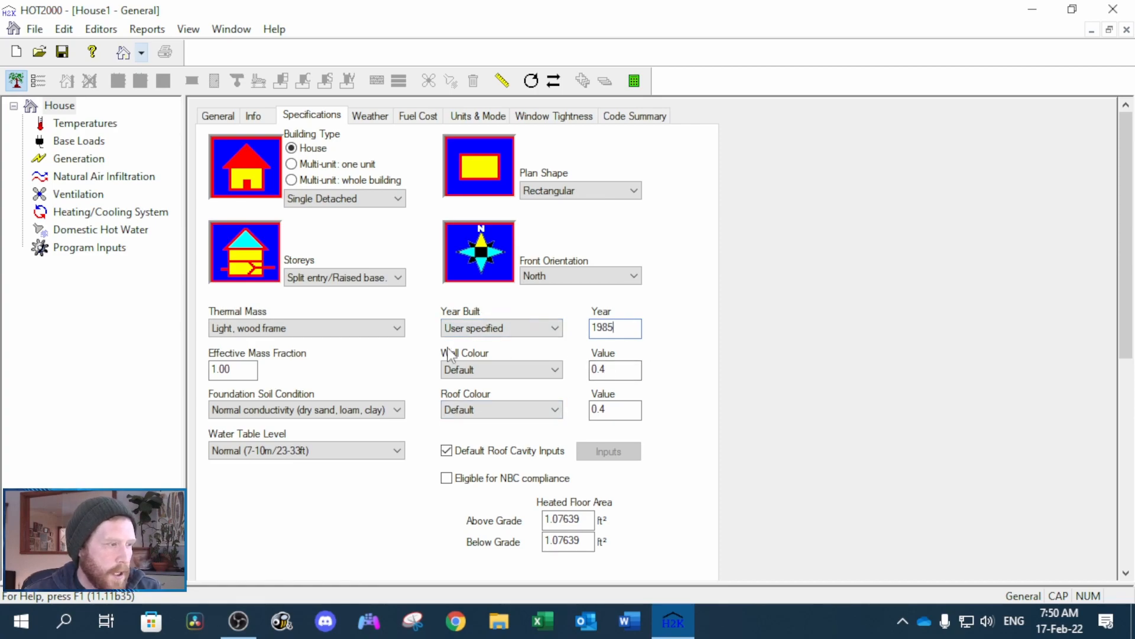
left_click(519, 373)
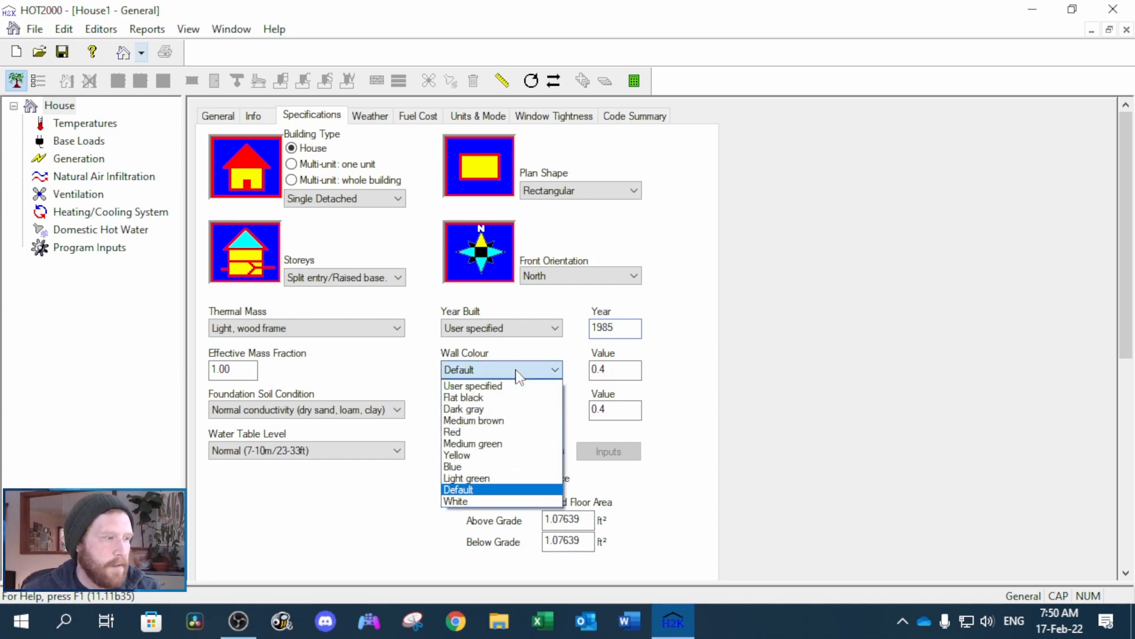
left_click(539, 367)
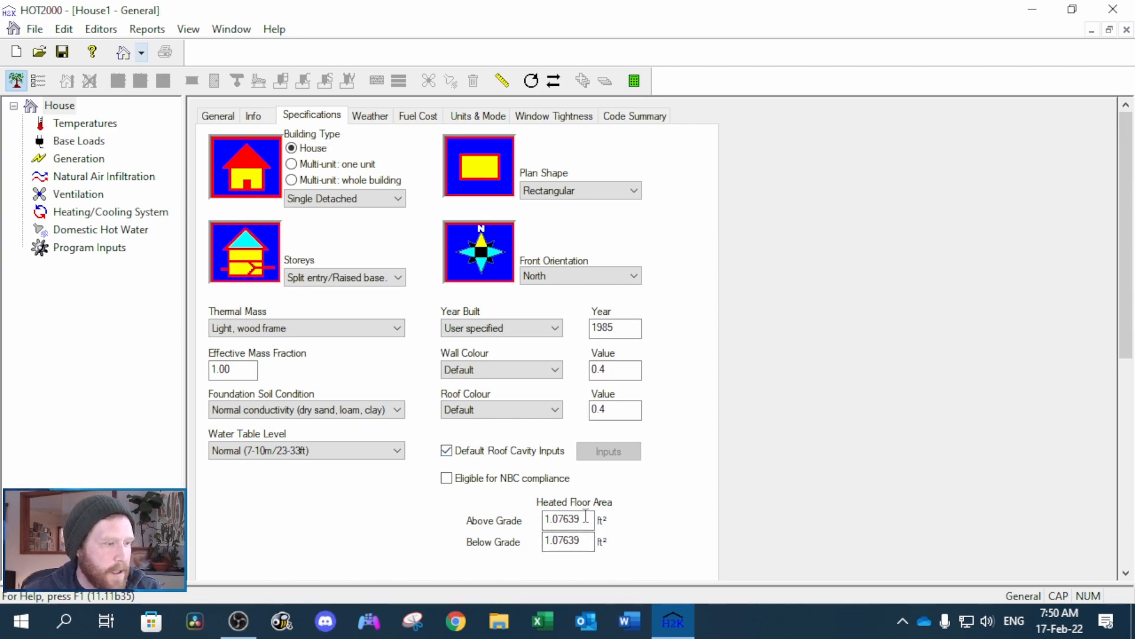
- Set the heated floor area to 12000 ft² above grade and 895 ft² below grade
left_click_drag(586, 516, 523, 528)
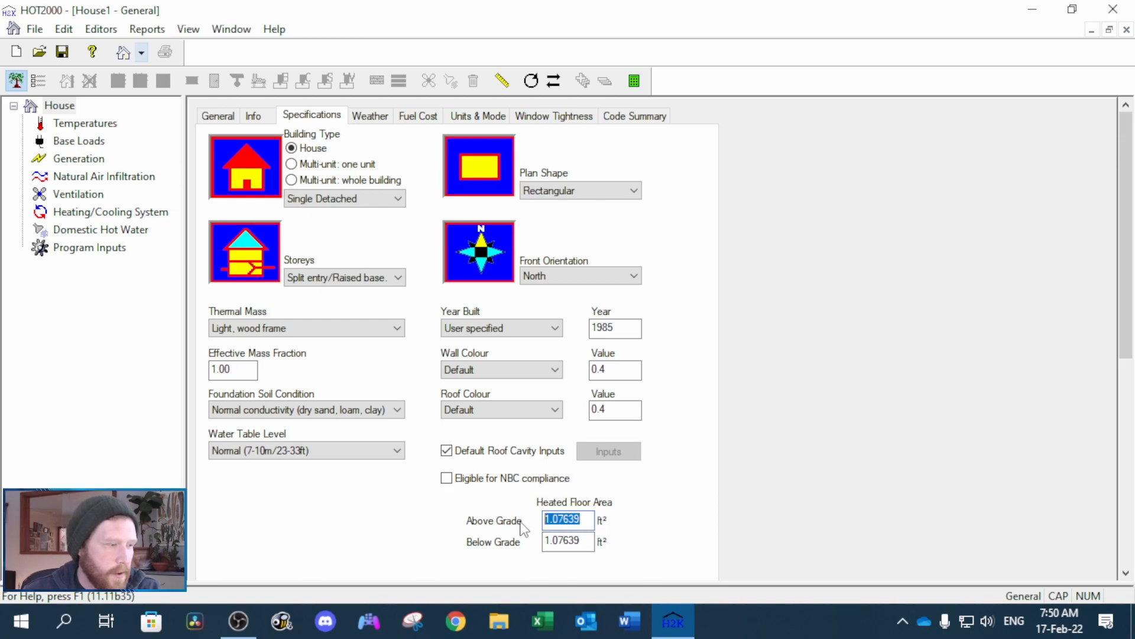
type("12000")
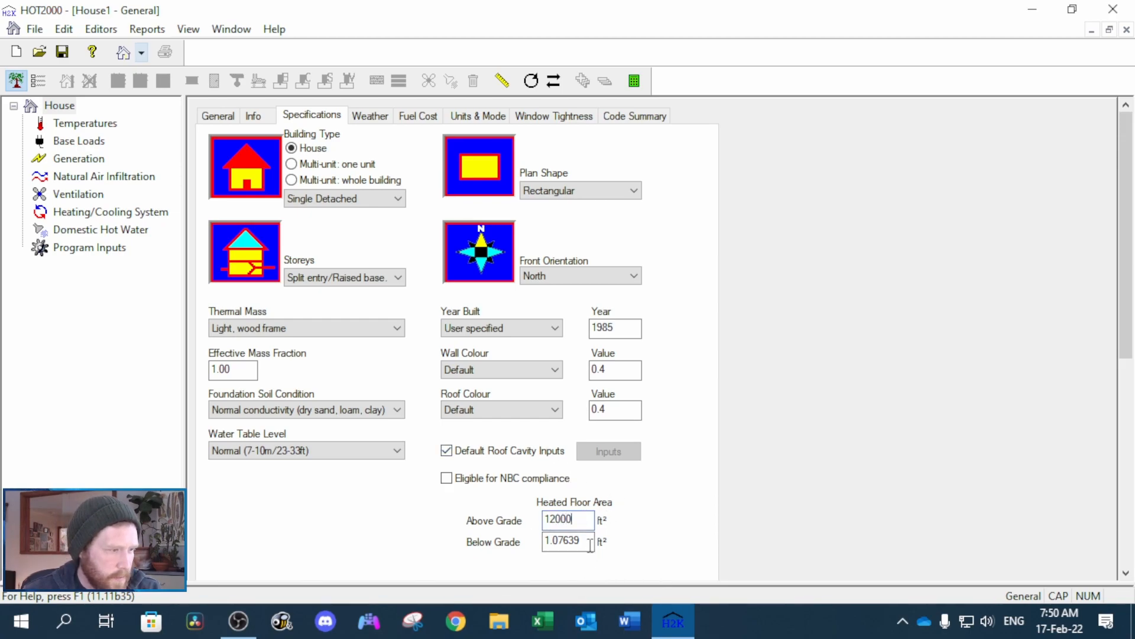
left_click_drag(590, 543, 500, 545)
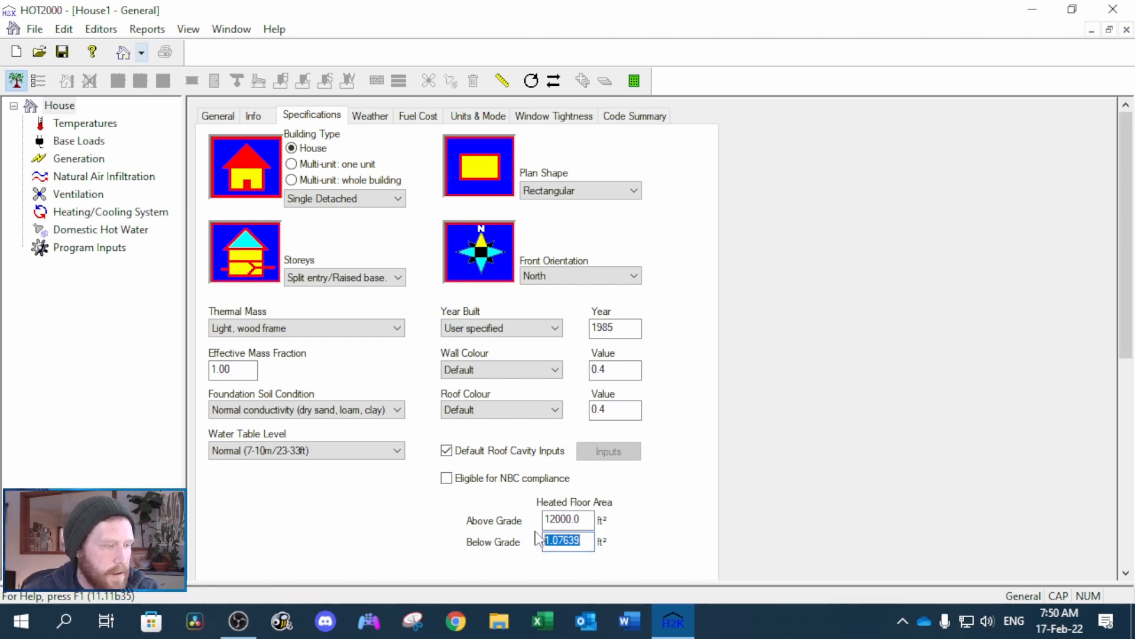
type("895")
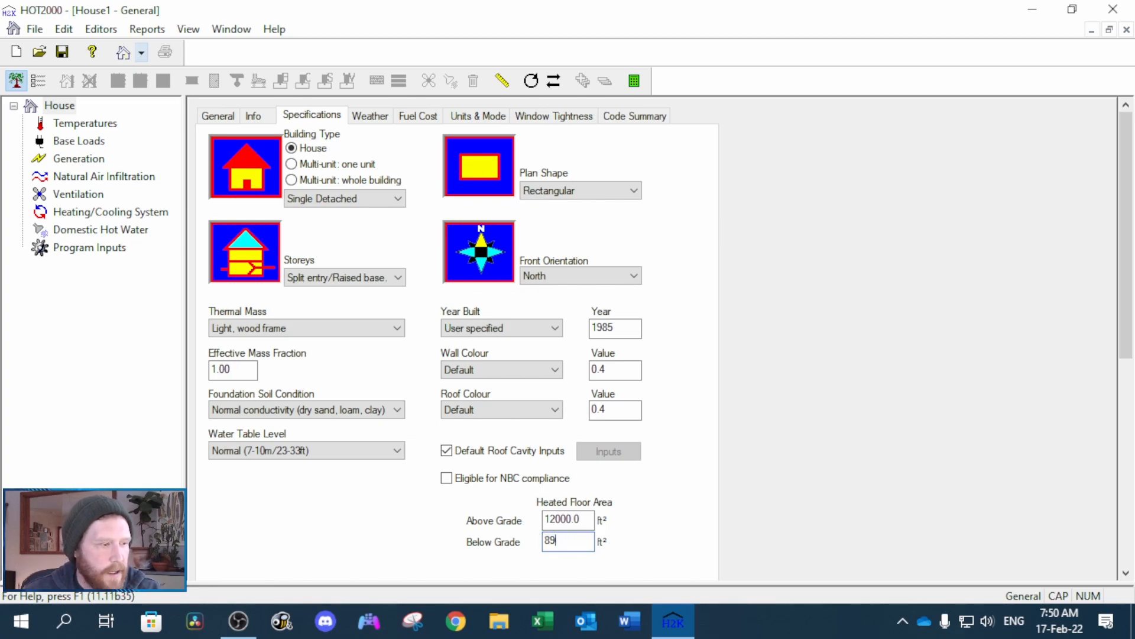
- Go to the house's weather settings, switch to the HOT2000 Climate Map in Chrome, and set a location at Northesk, New Brunswick
left_click(368, 119)
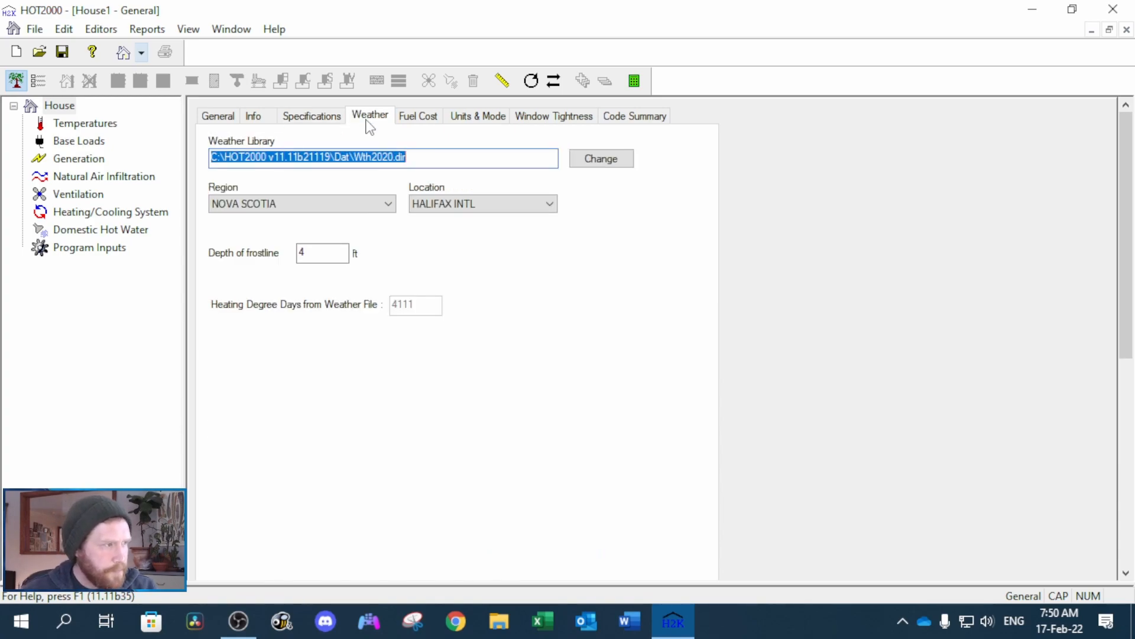
left_click(456, 631)
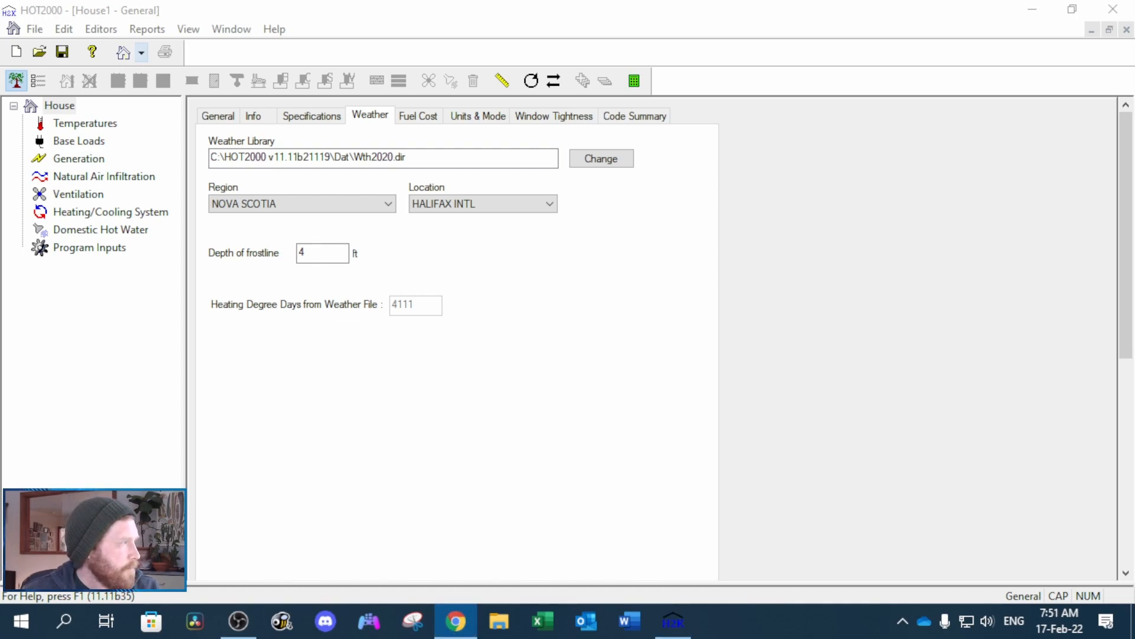
left_click_drag(1, 423, 590, 1)
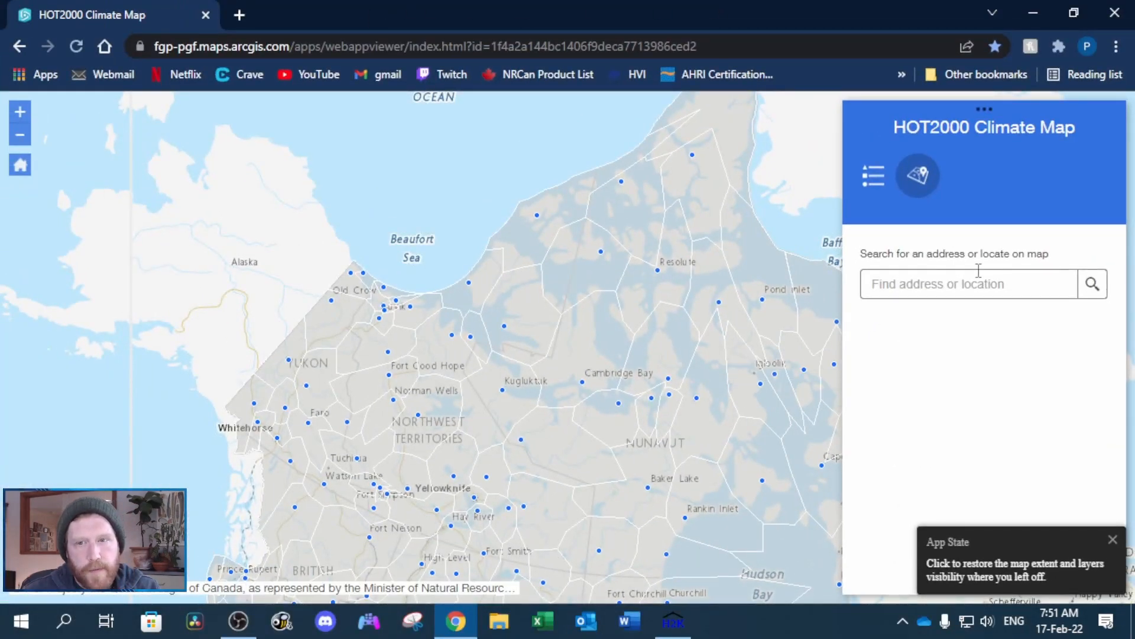
left_click(960, 278)
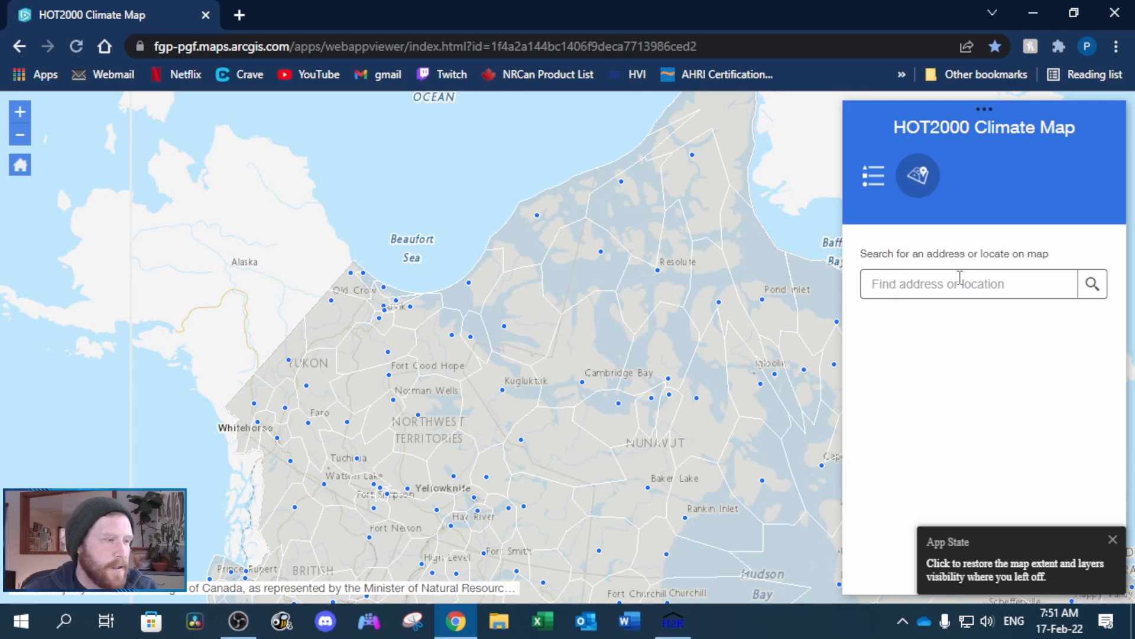
left_click_drag(726, 512, 304, 342)
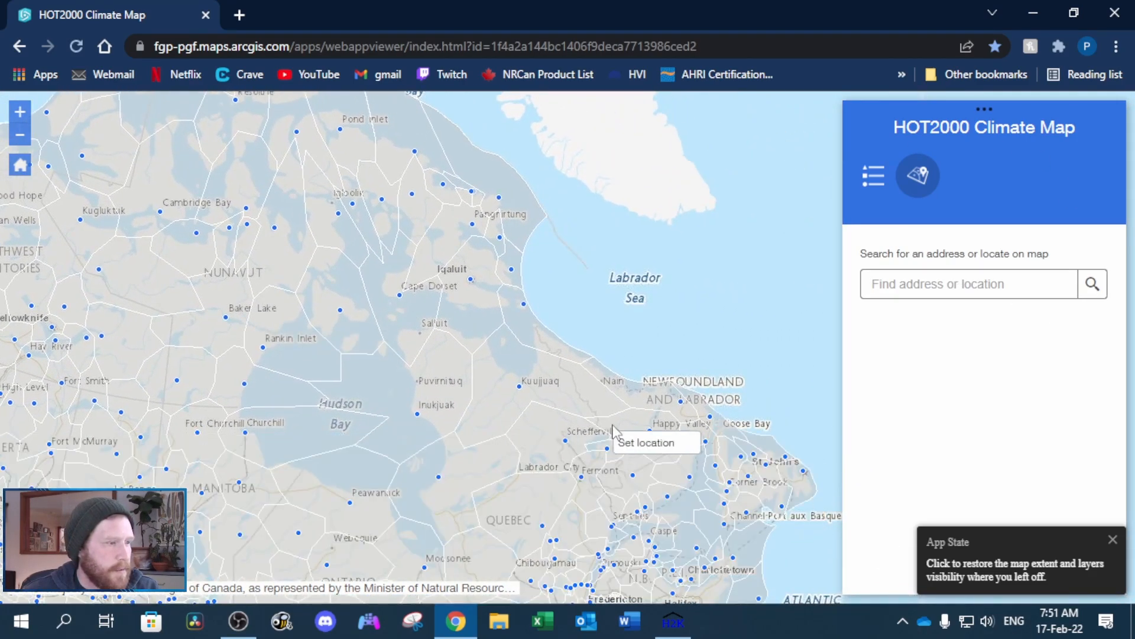
left_click_drag(566, 444, 372, 236)
scroll(500, 415, "up", 1)
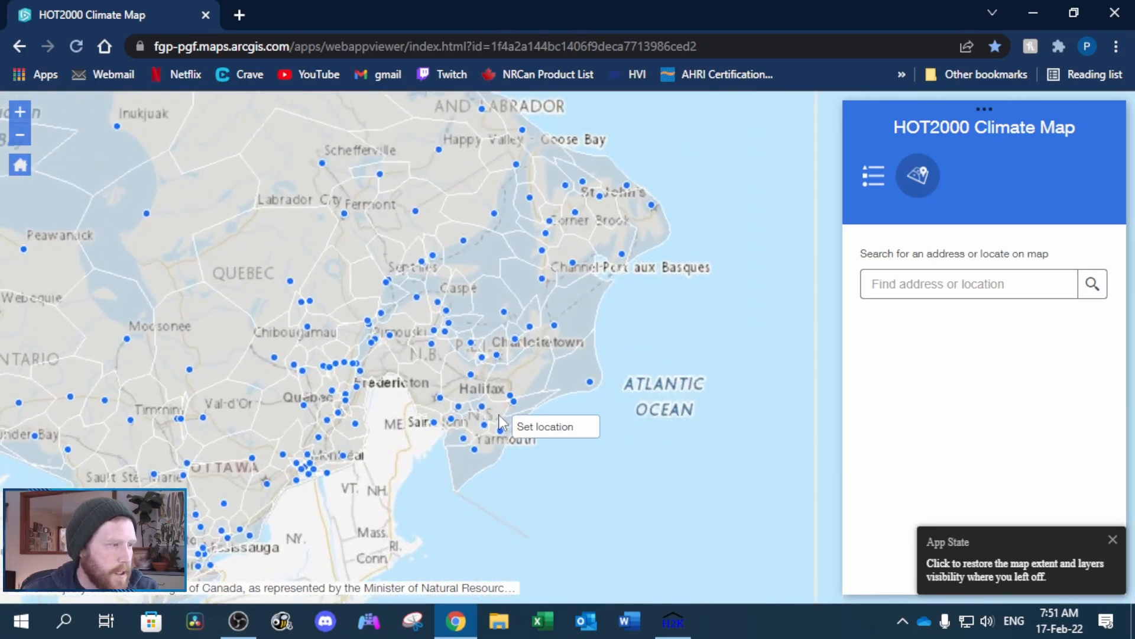
scroll(340, 311, "up", 1)
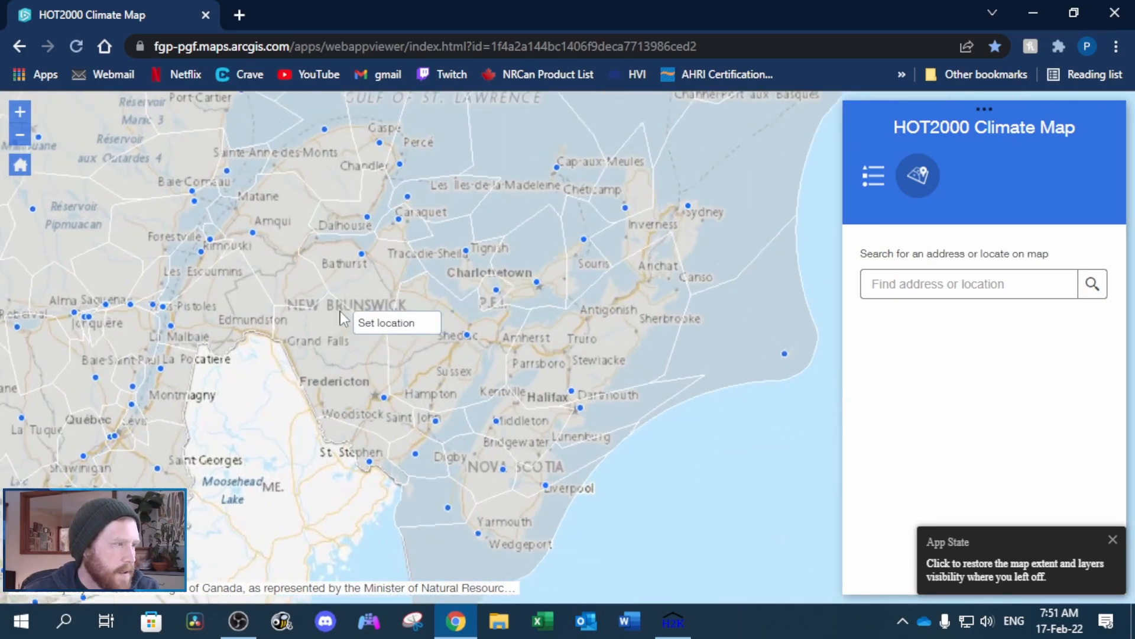
scroll(339, 311, "up", 2)
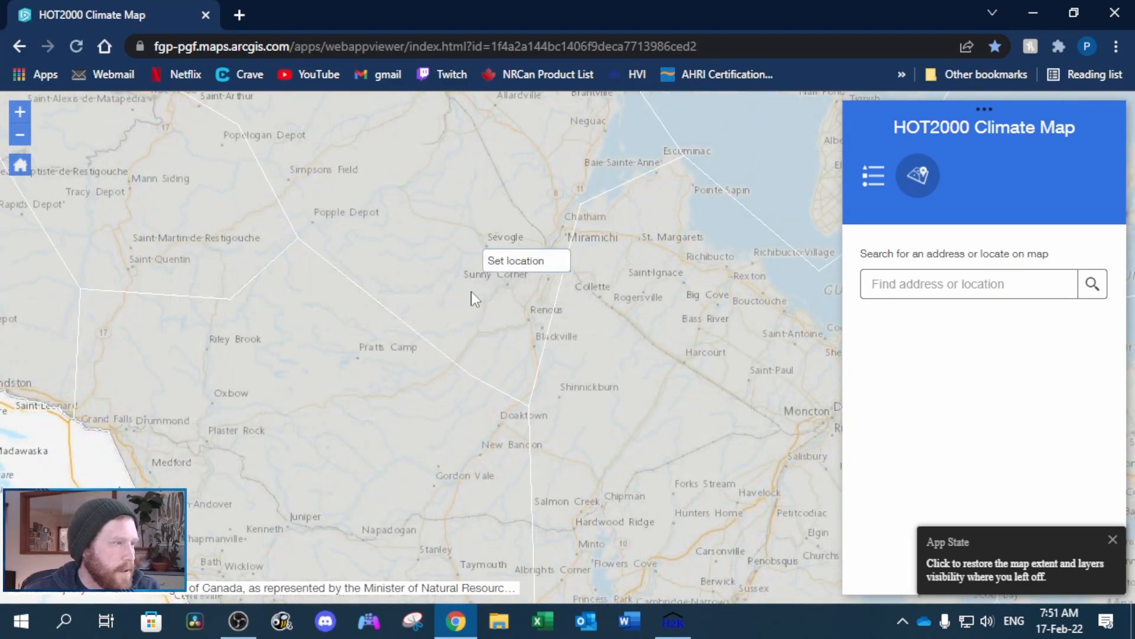
left_click(437, 264)
- Examine the weather station details for the searched location, and close the climate map to return to HOT2000
left_click_drag(860, 338, 957, 407)
left_click_drag(918, 351, 875, 343)
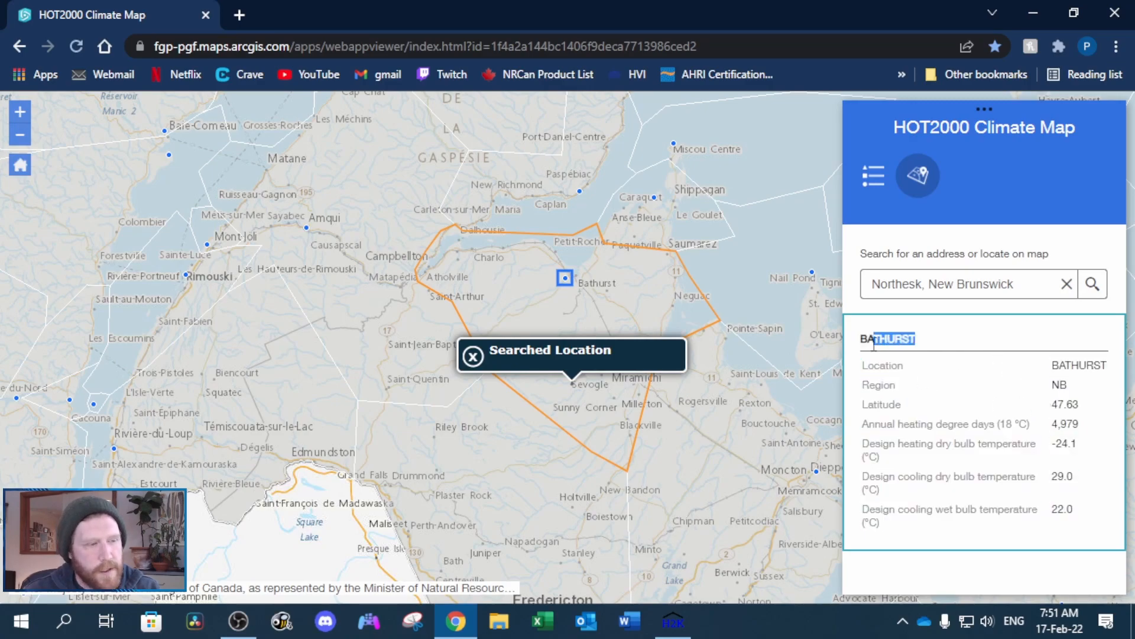
left_click(874, 343)
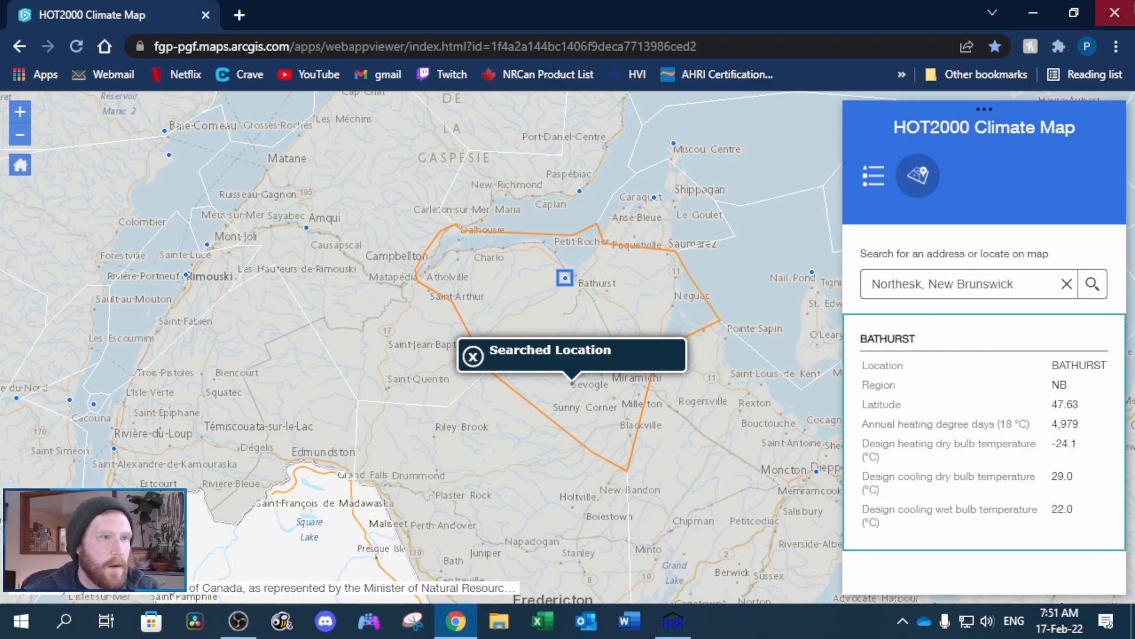
left_click(1115, 12)
- Set the weather region to NOVA SCOTIA and the weather location to HALIFAX INTL
left_click(325, 205)
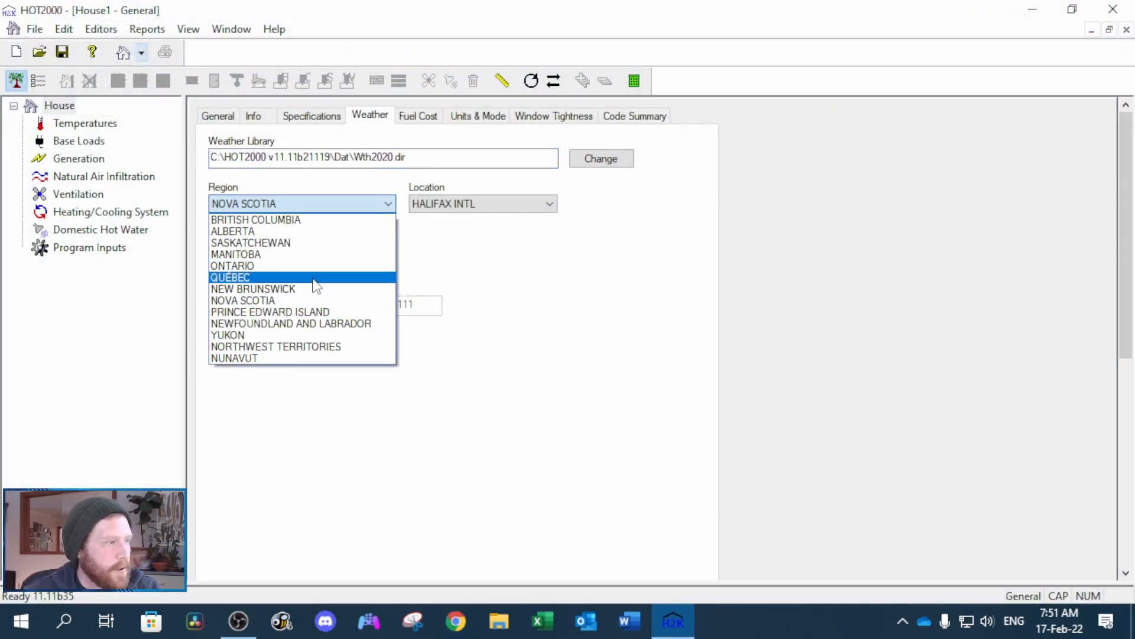
left_click(308, 300)
left_click(495, 203)
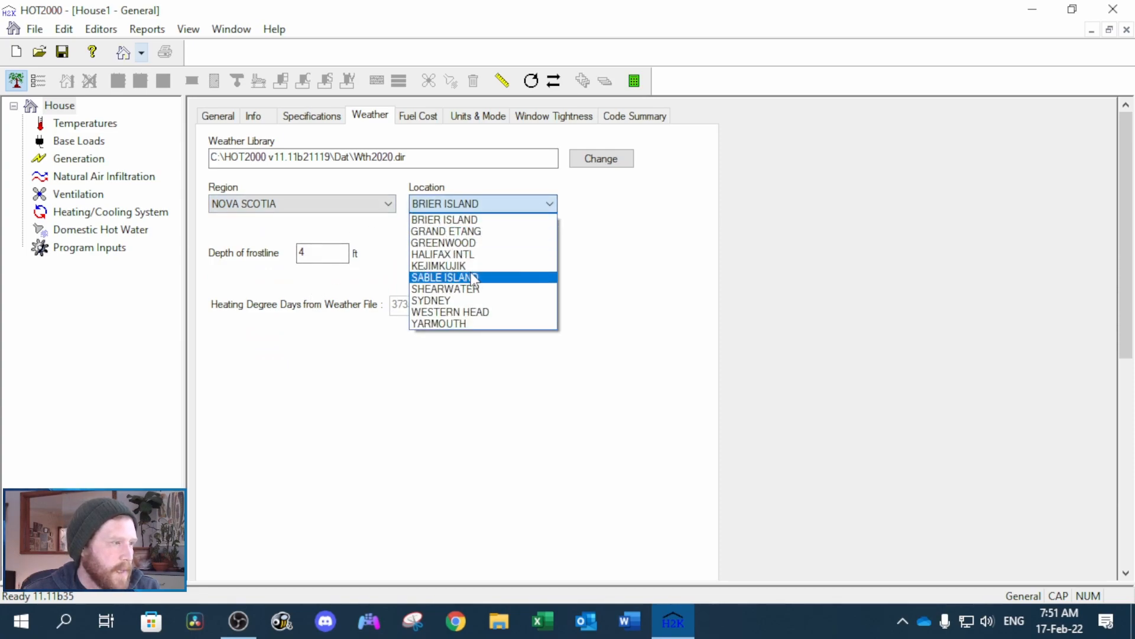
left_click(455, 251)
- Review the fuel cost settings, display units and available programs, keeping the program set to General
left_click(433, 120)
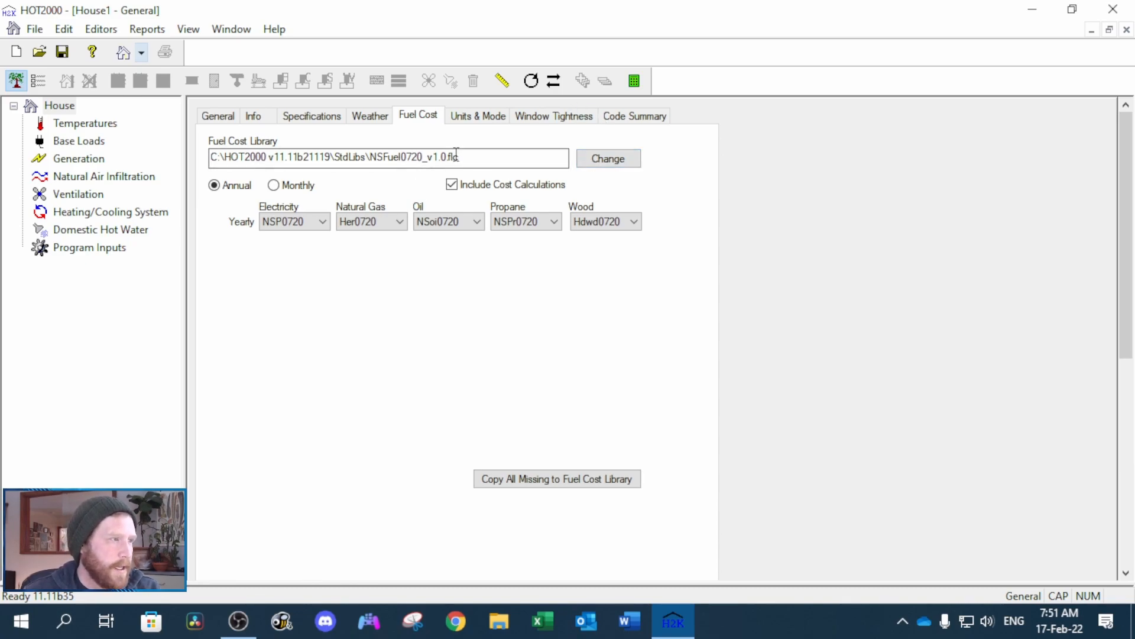
left_click(488, 118)
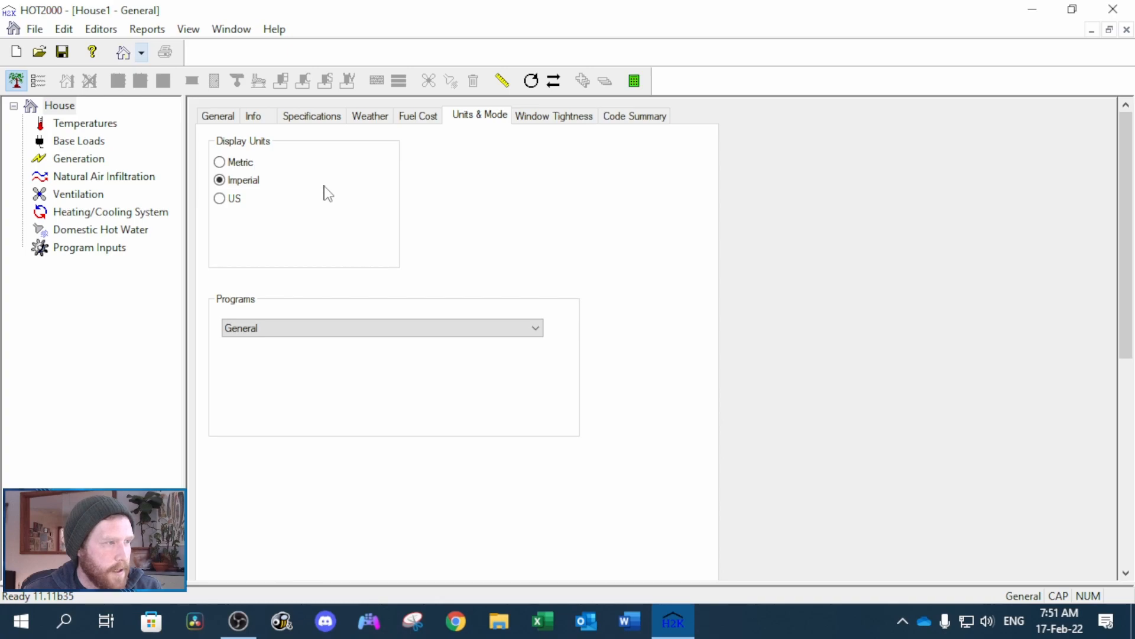
left_click(349, 335)
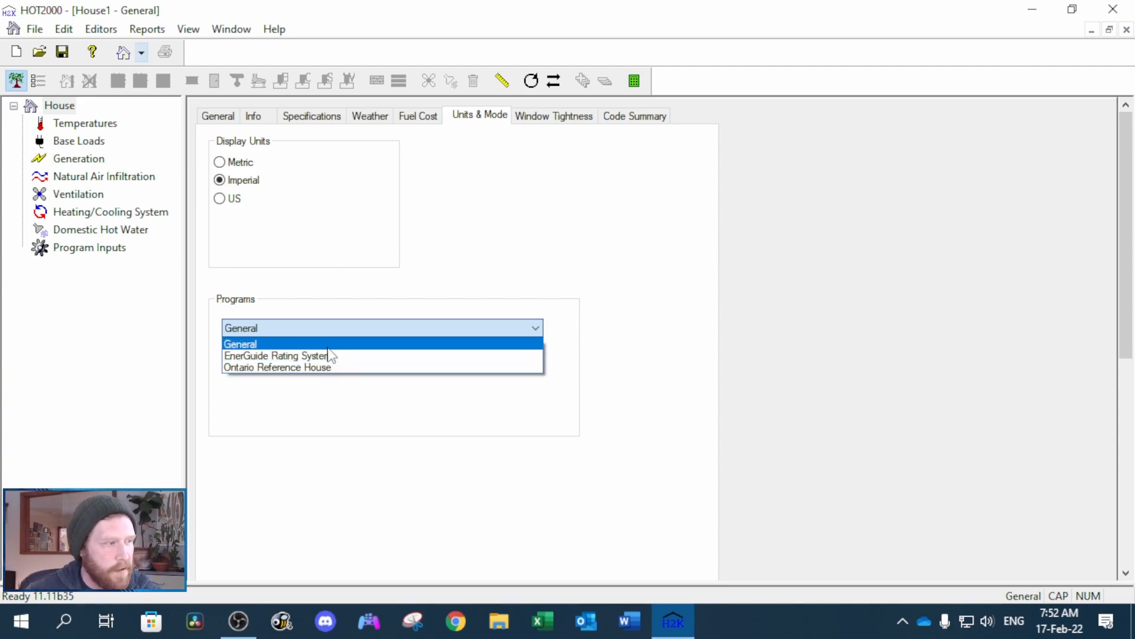
left_click(328, 348)
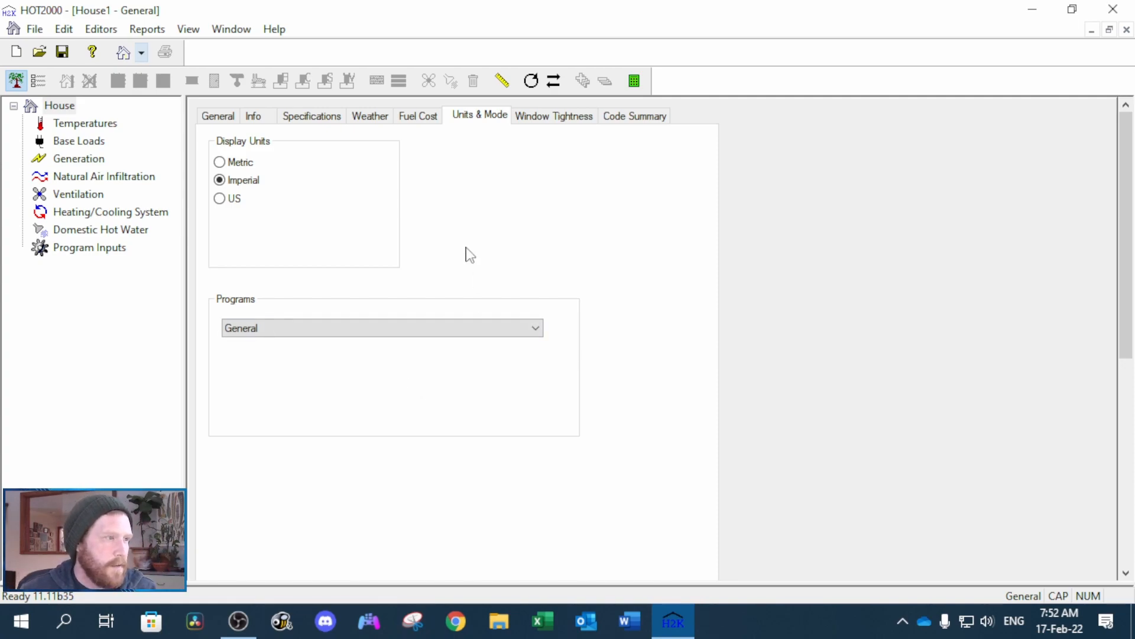
- Review the window air tightness and code summary, and return to the house's general identification page
left_click(533, 121)
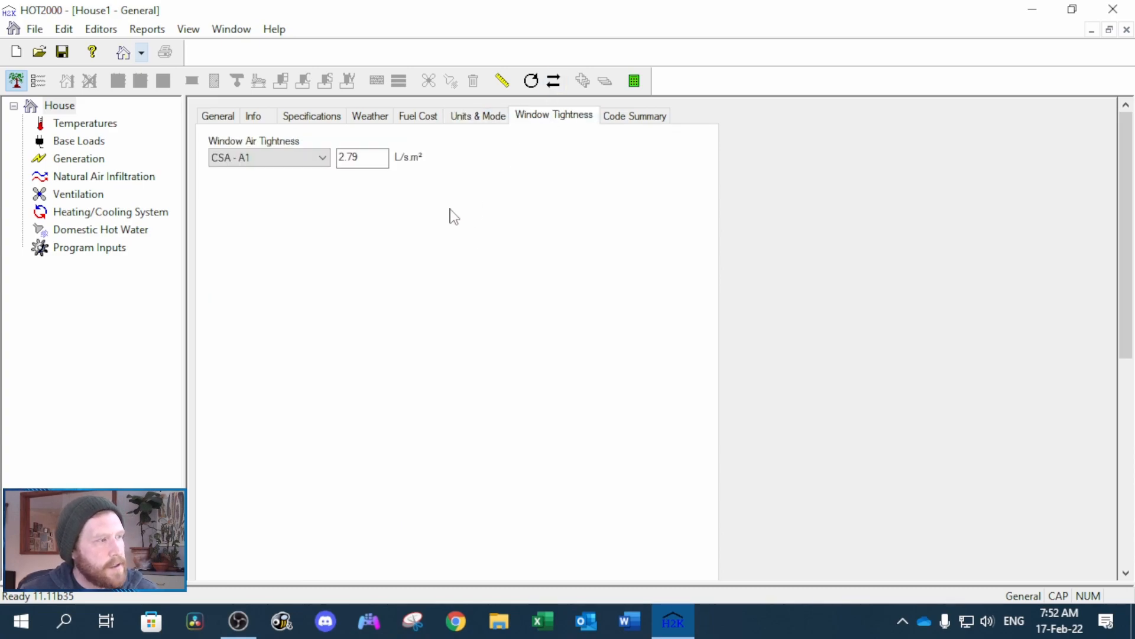
left_click(616, 117)
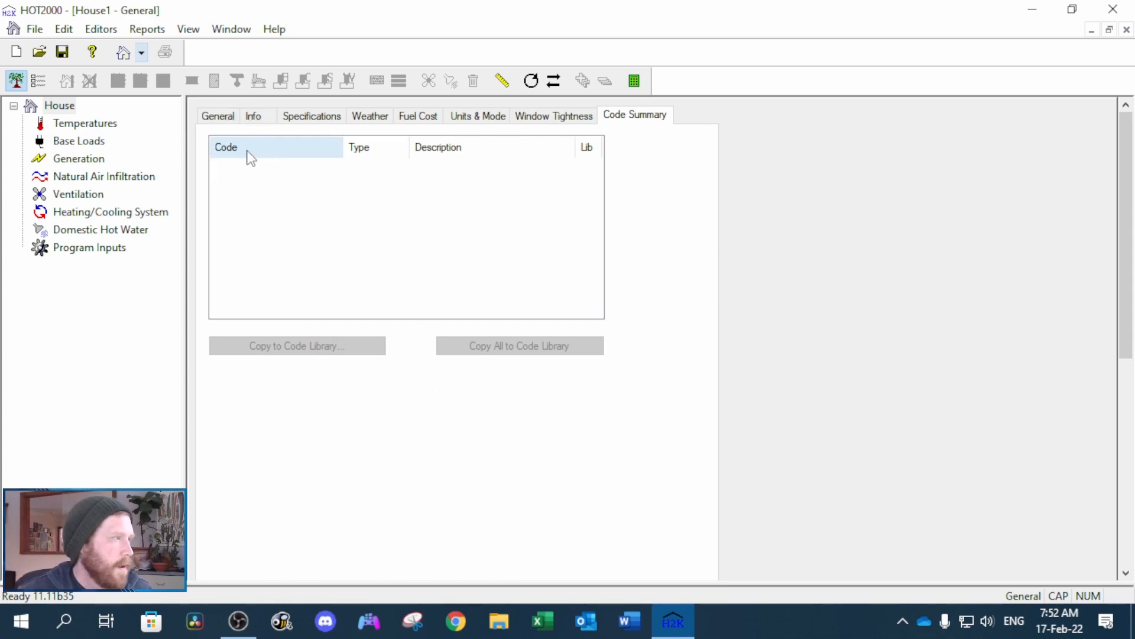
left_click(217, 118)
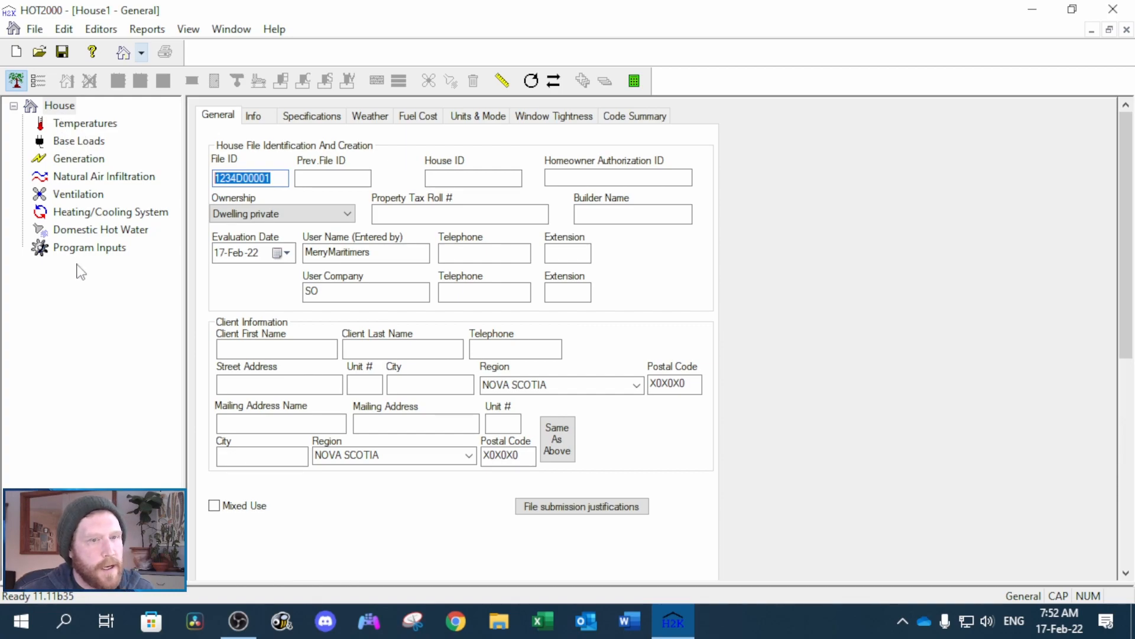
- Review the house's temperature set points, base loads and power generation inputs
left_click(91, 126)
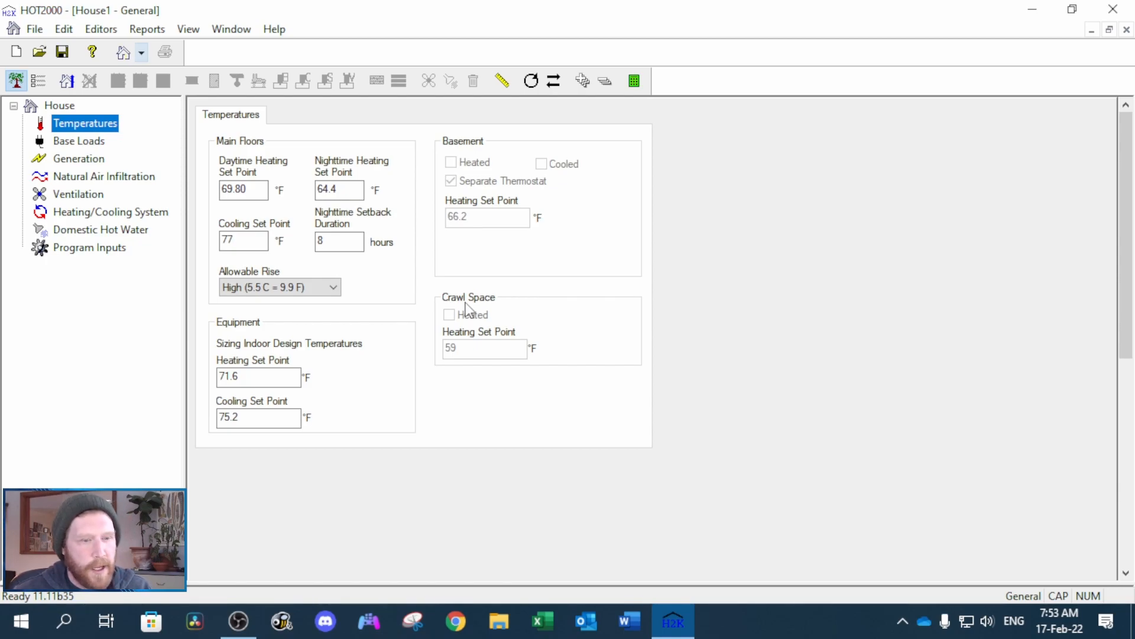
left_click(82, 145)
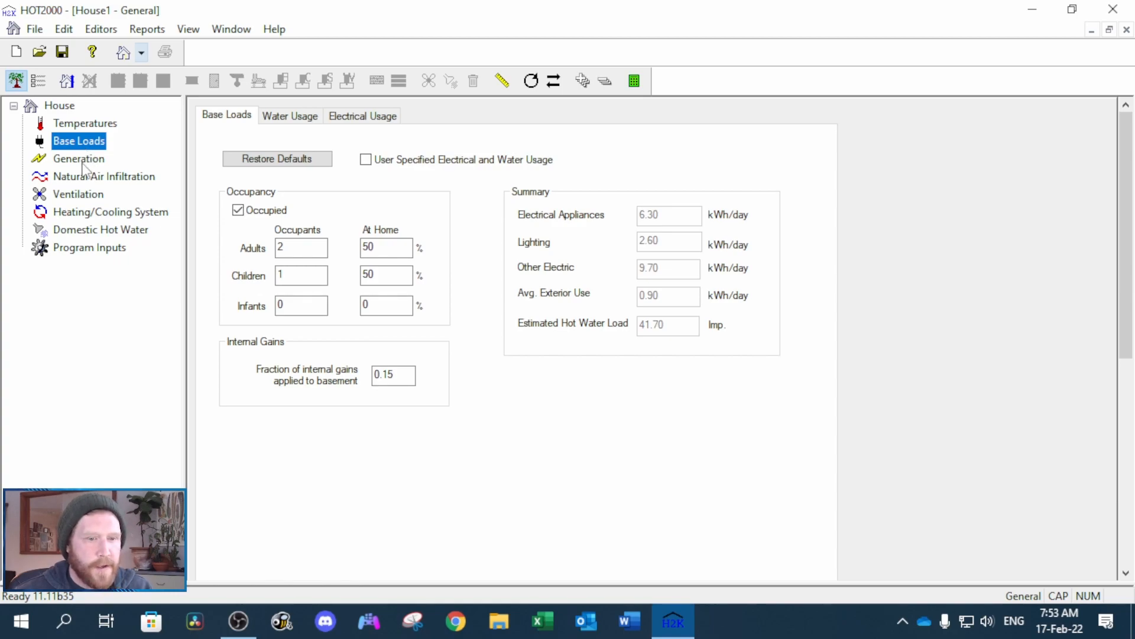
left_click(82, 164)
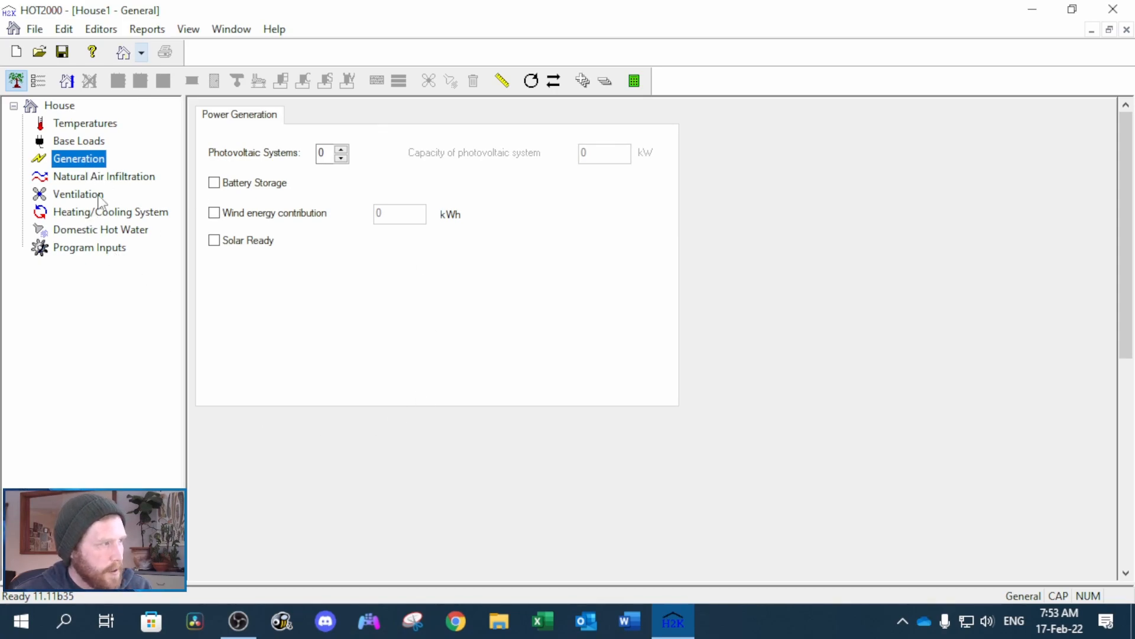
- Go back through the house's general information and building specifications to check its weather settings
left_click(49, 108)
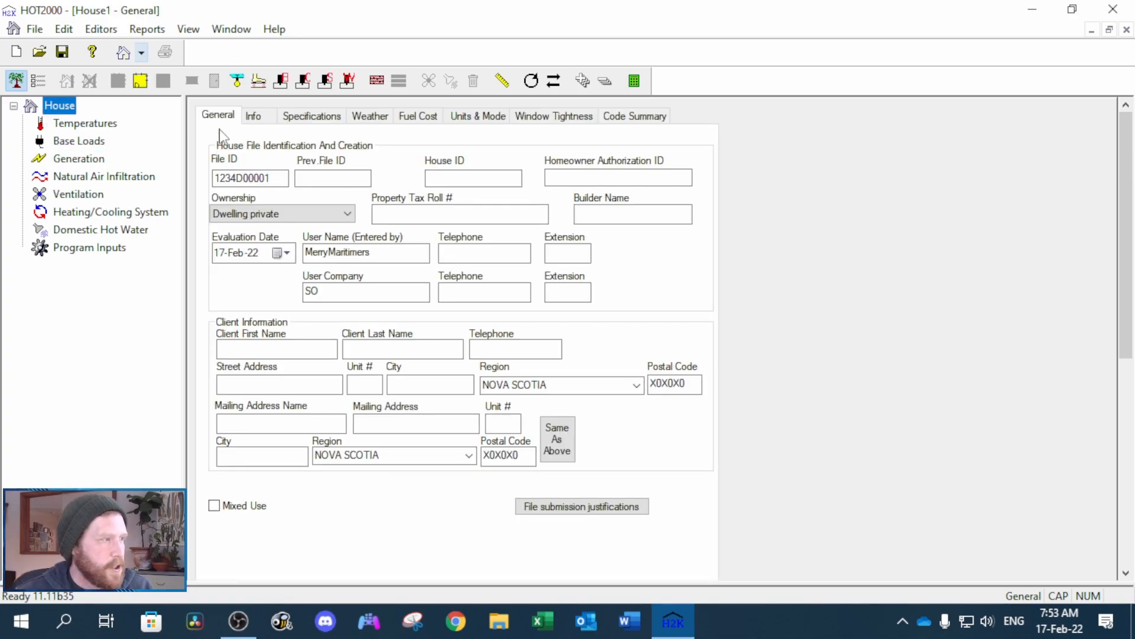
left_click(273, 117)
left_click(326, 118)
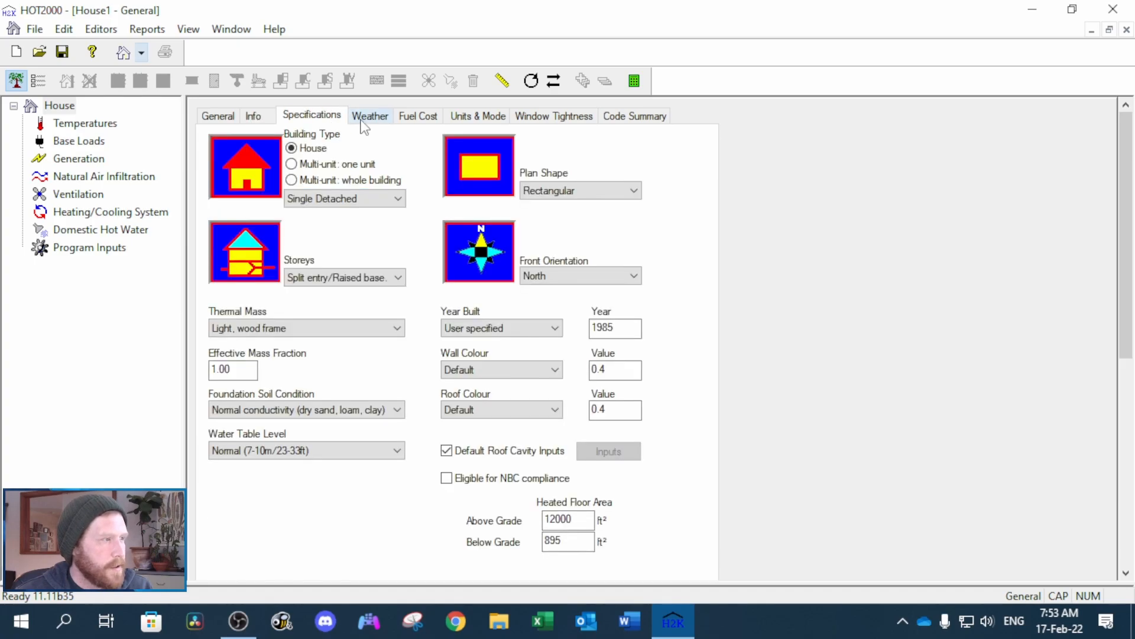
left_click(366, 118)
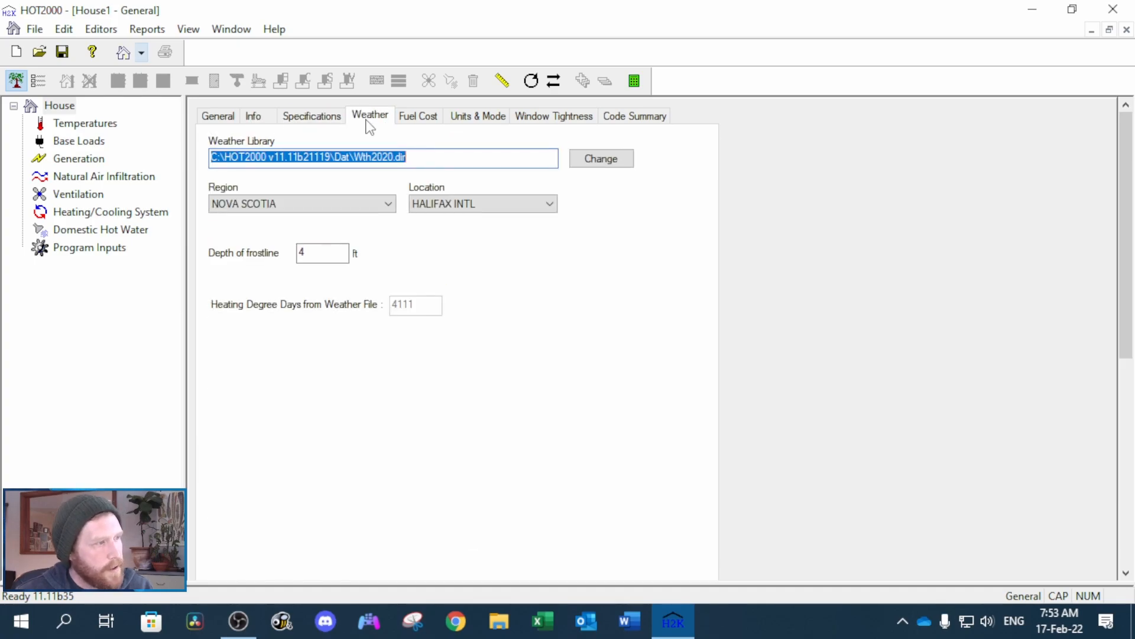
- Open the natural air infiltration inputs and examine the house volume and the above grade height of the highest ceiling
left_click(110, 180)
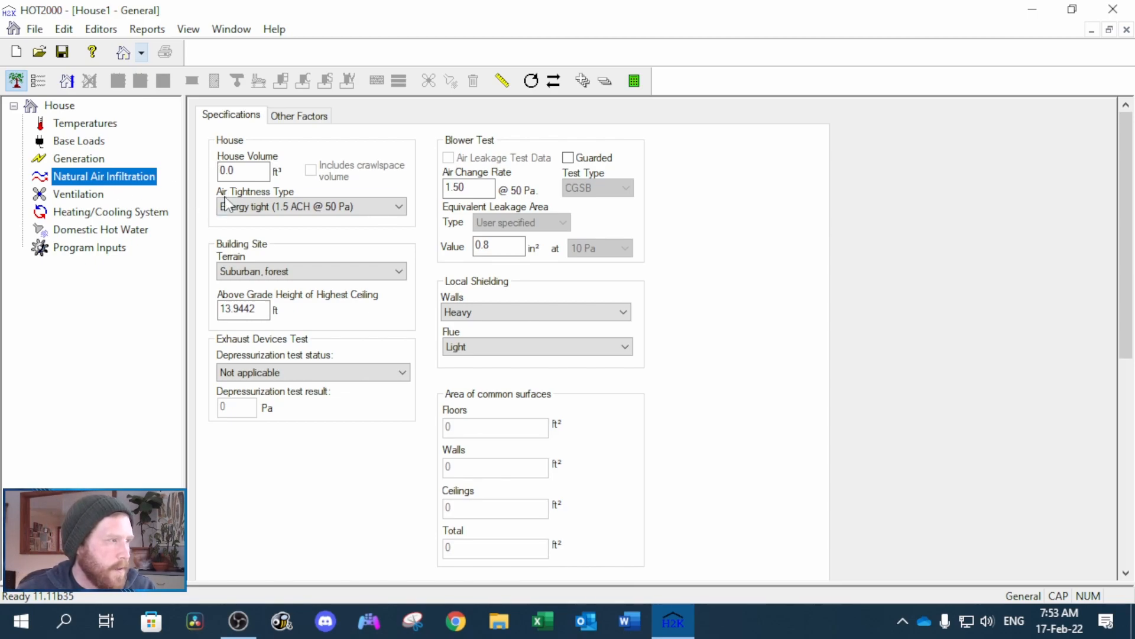
left_click(246, 171)
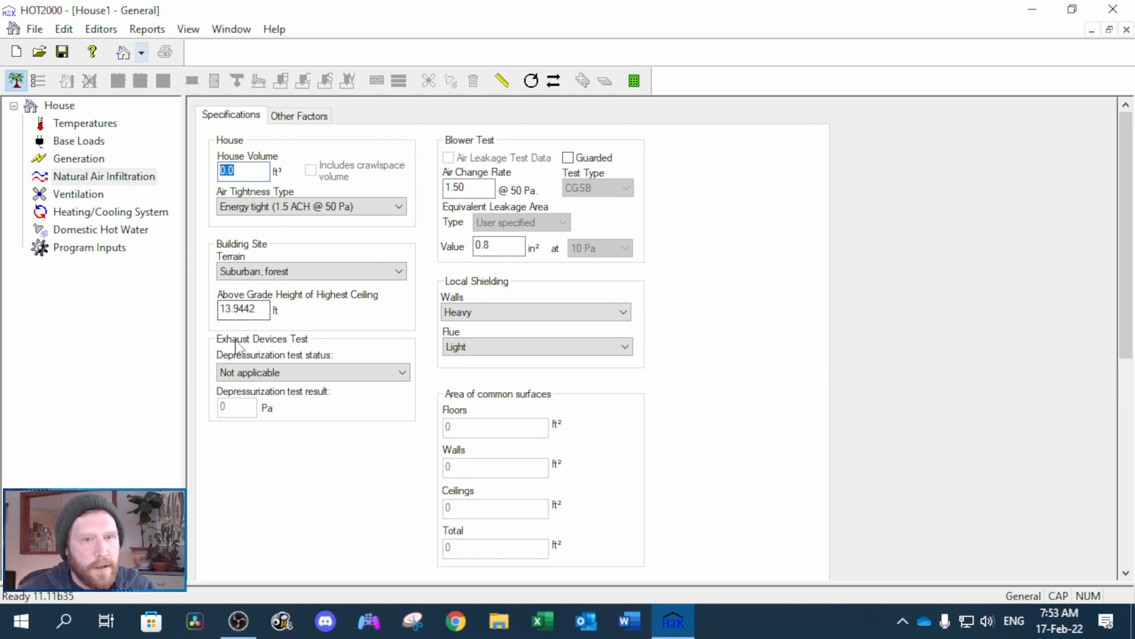
left_click_drag(259, 313, 153, 308)
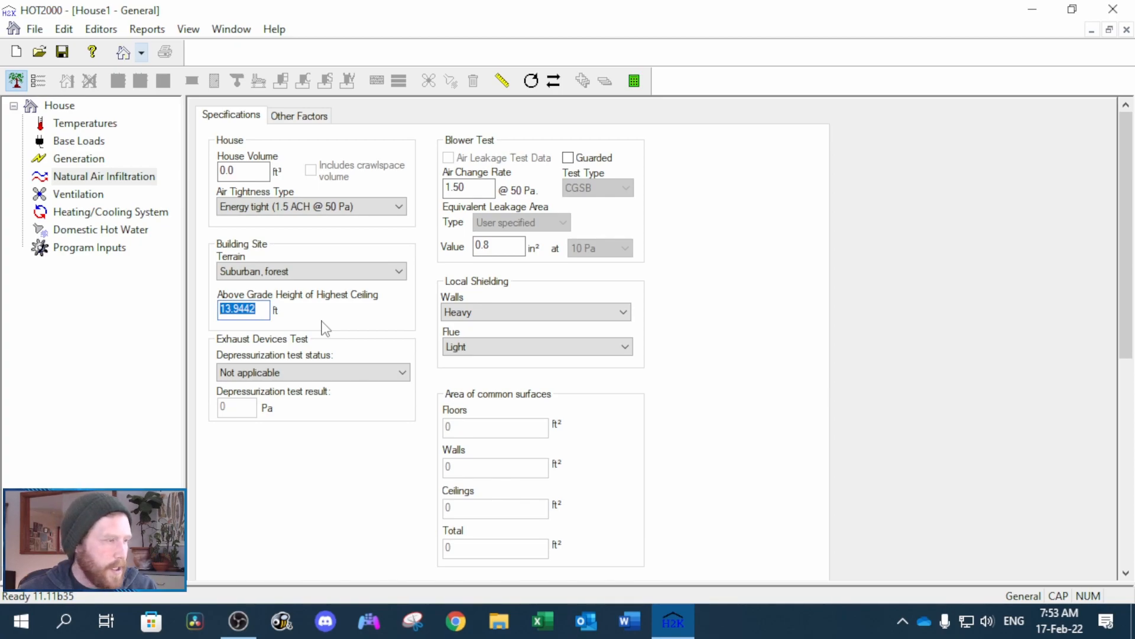
- Try the Present (3.57 ACH @ 50 Pa) air tightness type, and settle on Blower door test values
left_click(348, 206)
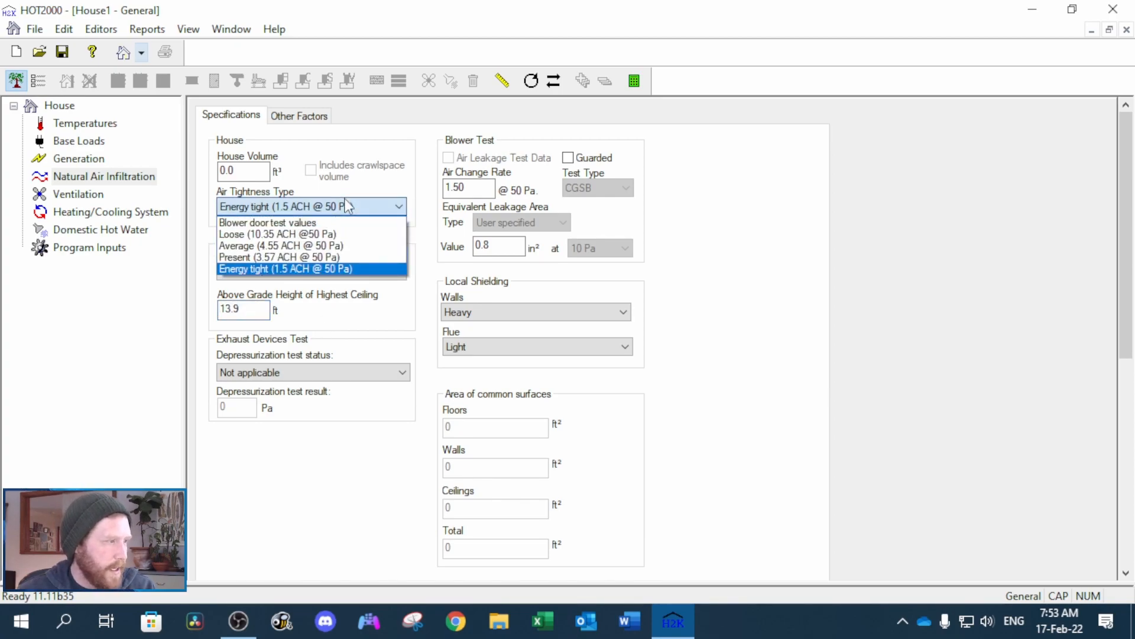
left_click(297, 258)
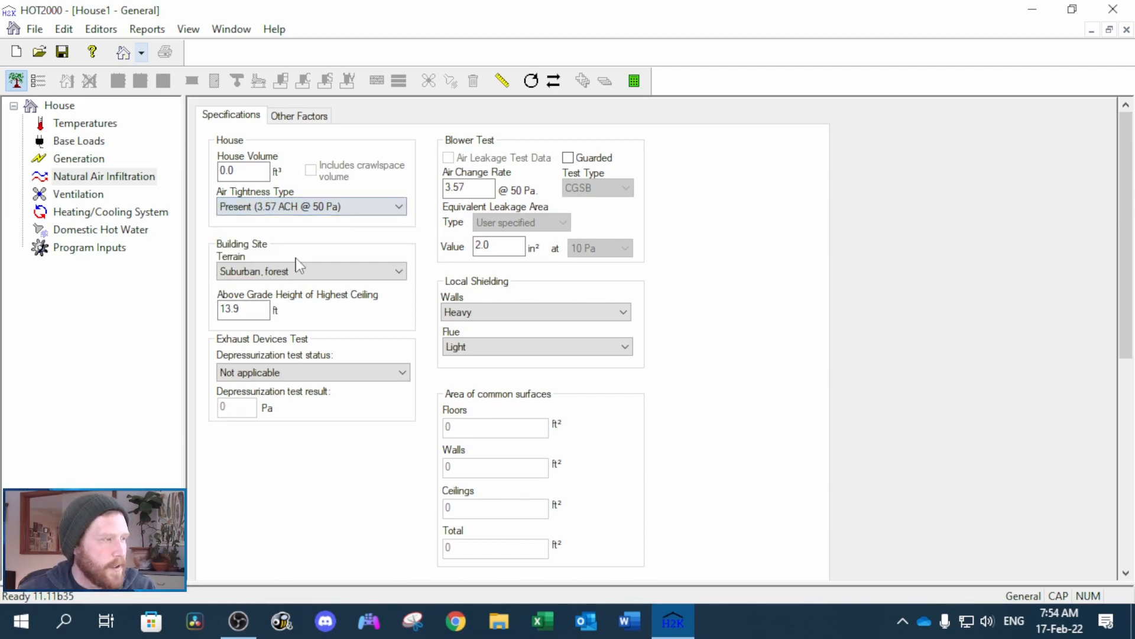
left_click(311, 204)
left_click(286, 222)
left_click(372, 208)
left_click(352, 221)
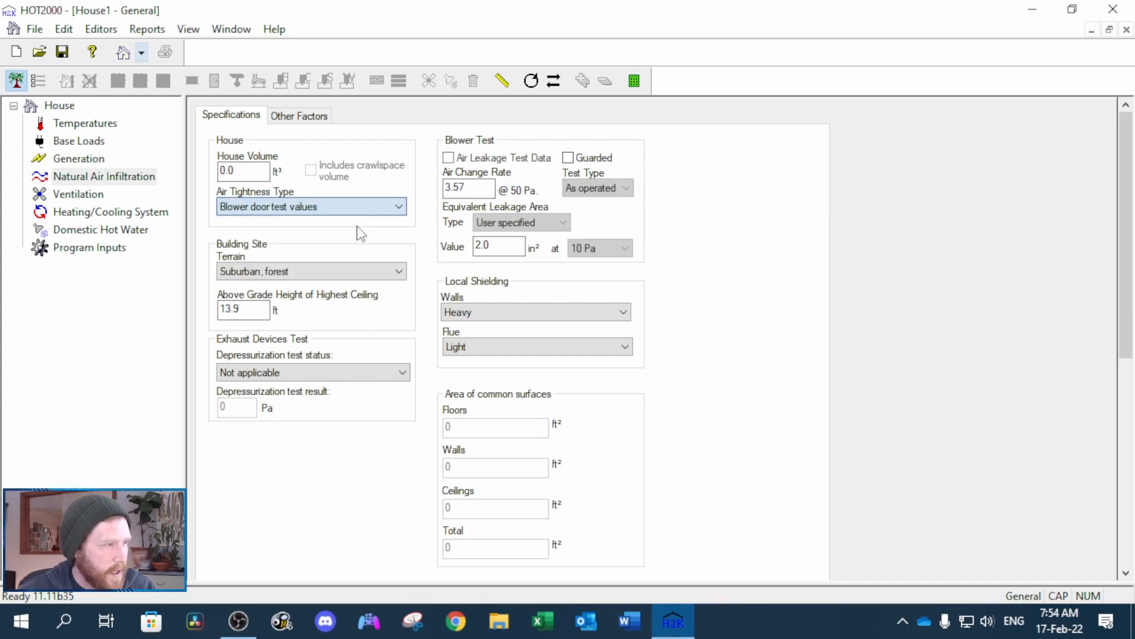
- Set the blower test's air change rate to 2.50 @ 50 Pa, test type to CGSB, and equivalent leakage area type to Calculated
type("2.5")
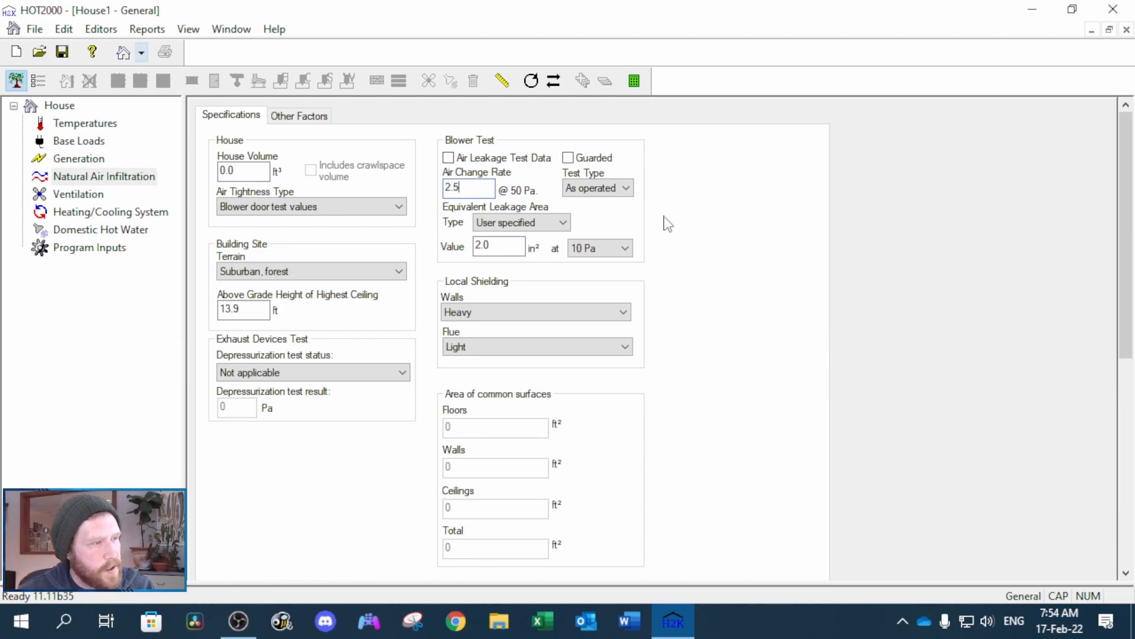
left_click(596, 189)
left_click(625, 187)
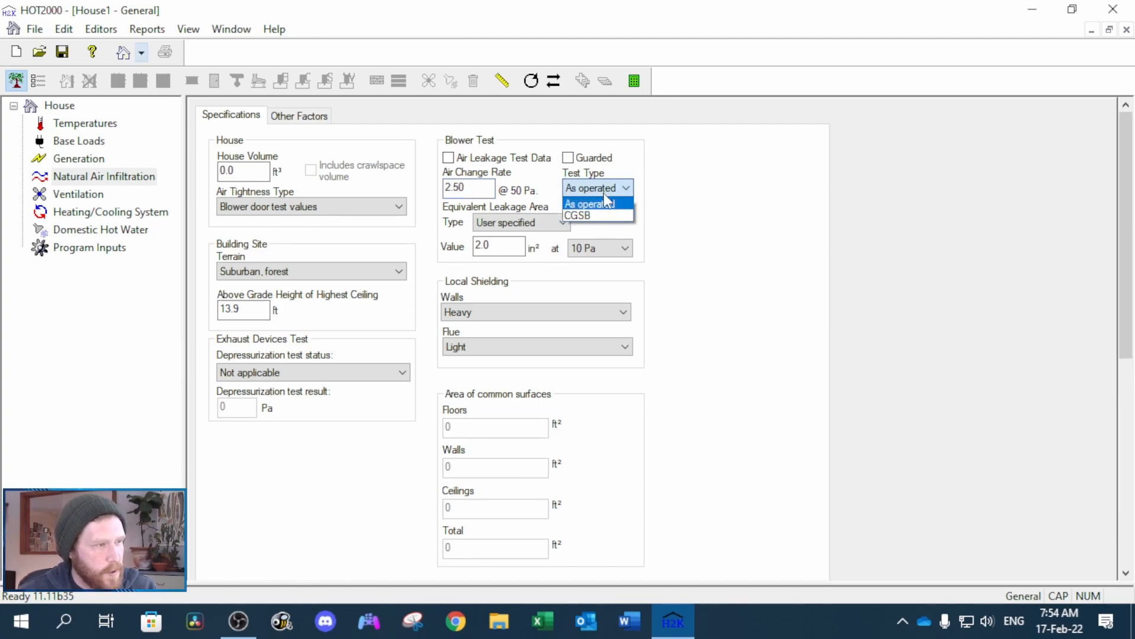
left_click(602, 216)
left_click(512, 225)
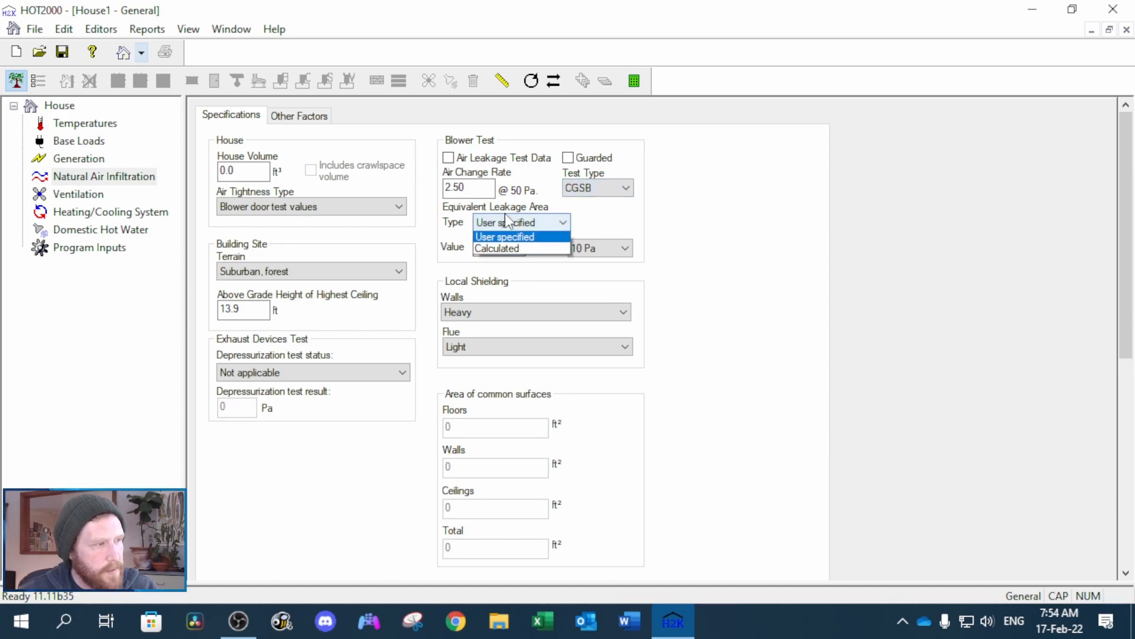
left_click(486, 251)
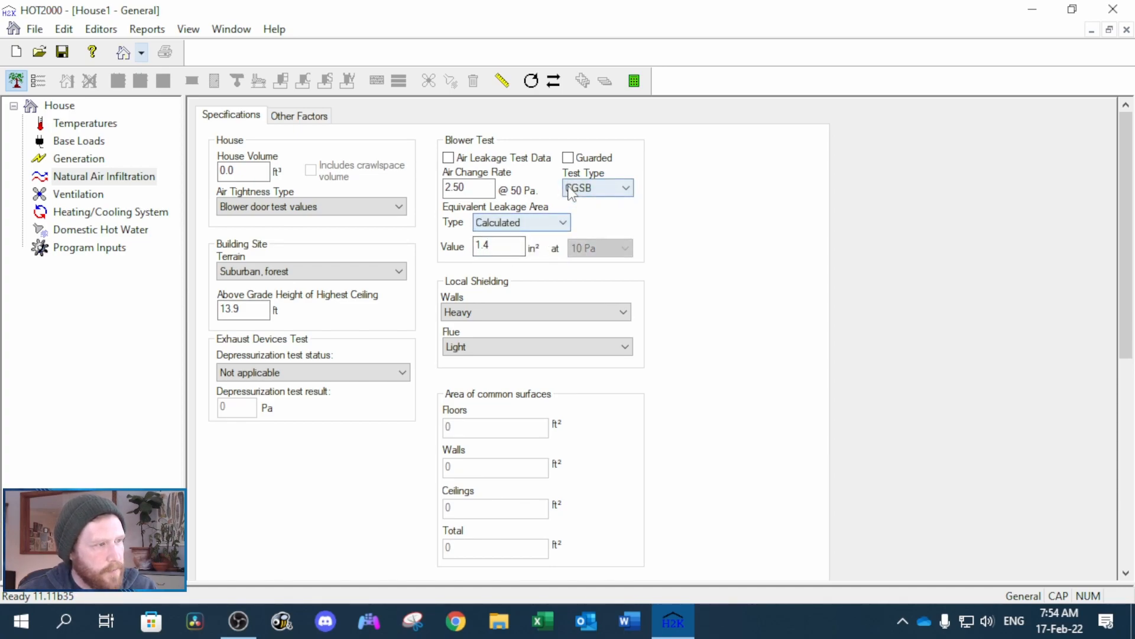
- Examine the blower test's air change rate and leakage area, and check the air tightness options, keeping Blower door test values
left_click(469, 188)
key("Tab")
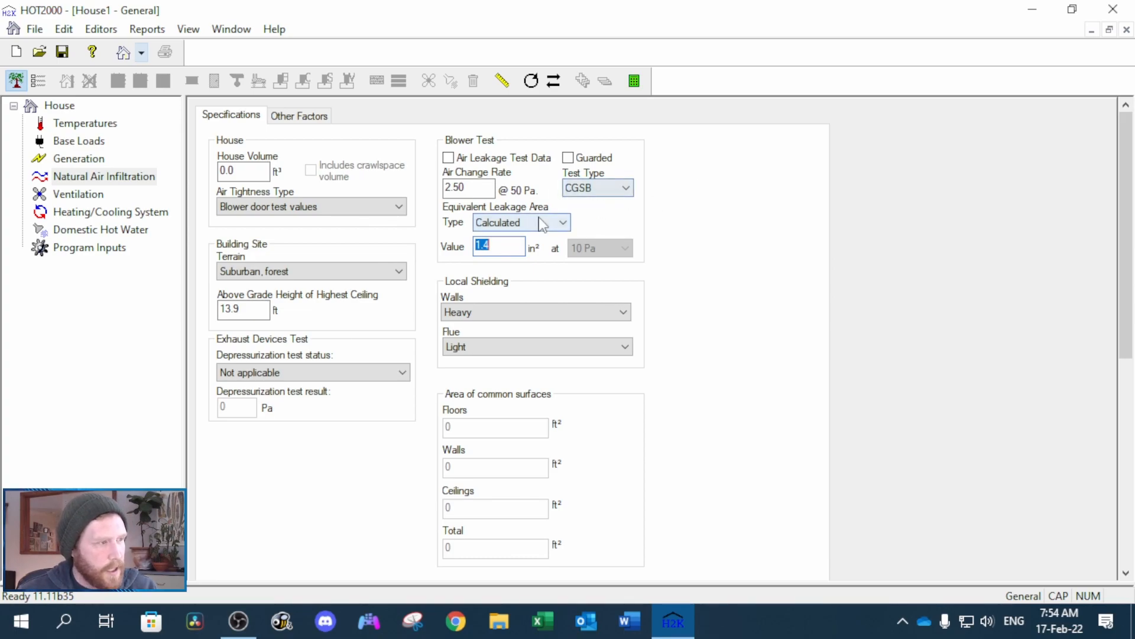
left_click(375, 216)
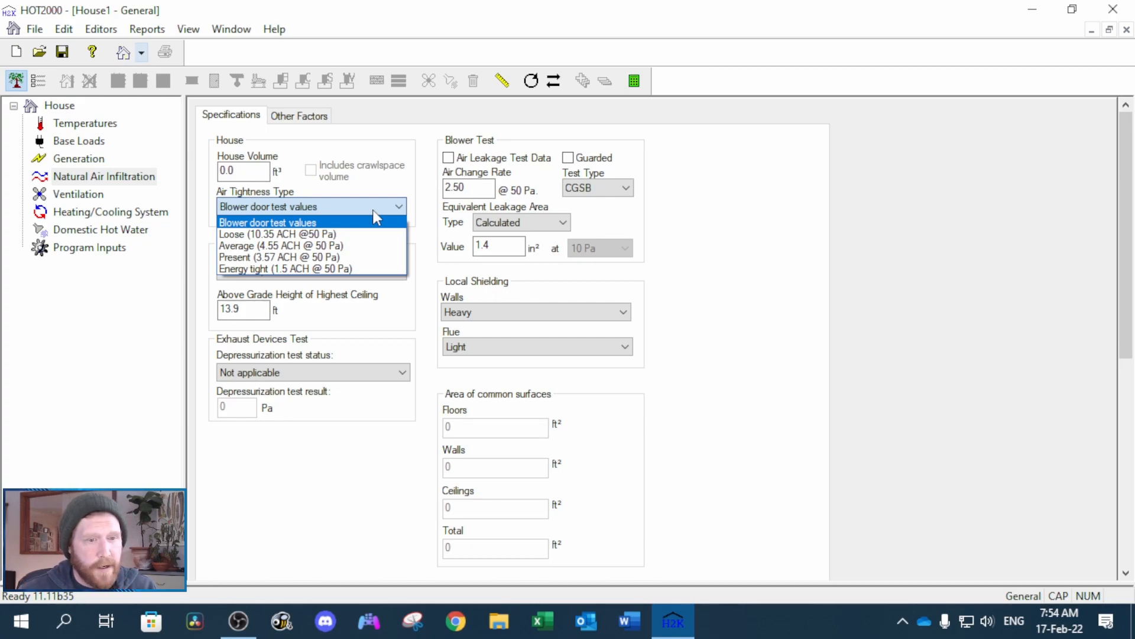
left_click(373, 210)
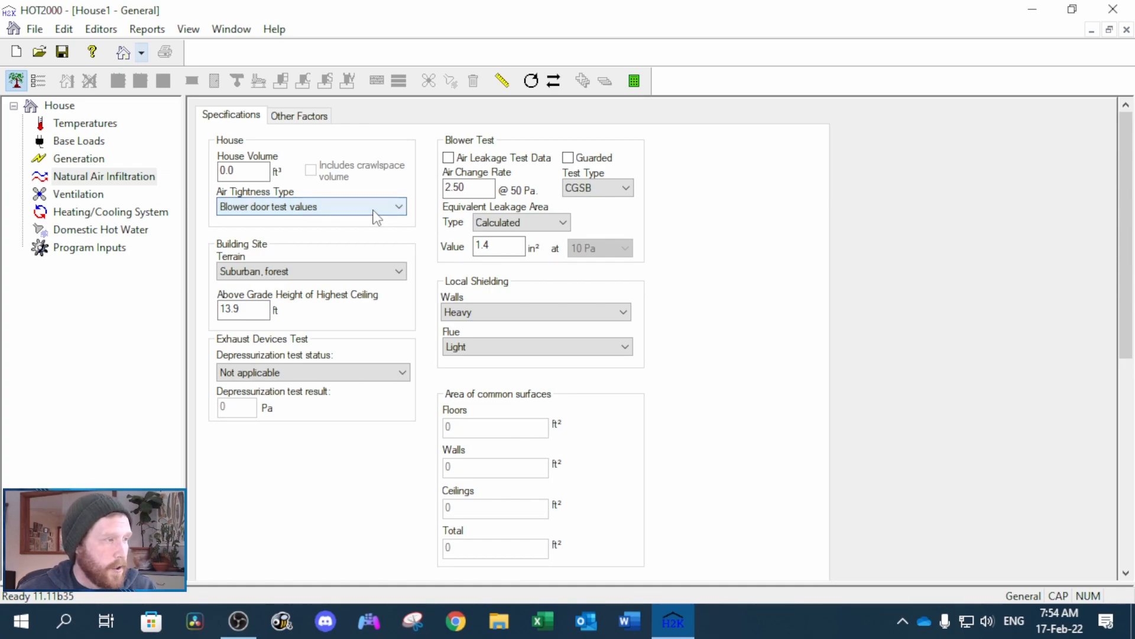
- Enable air leakage test data for the blower test and open it to examine the outside and inside temperatures
left_click(448, 158)
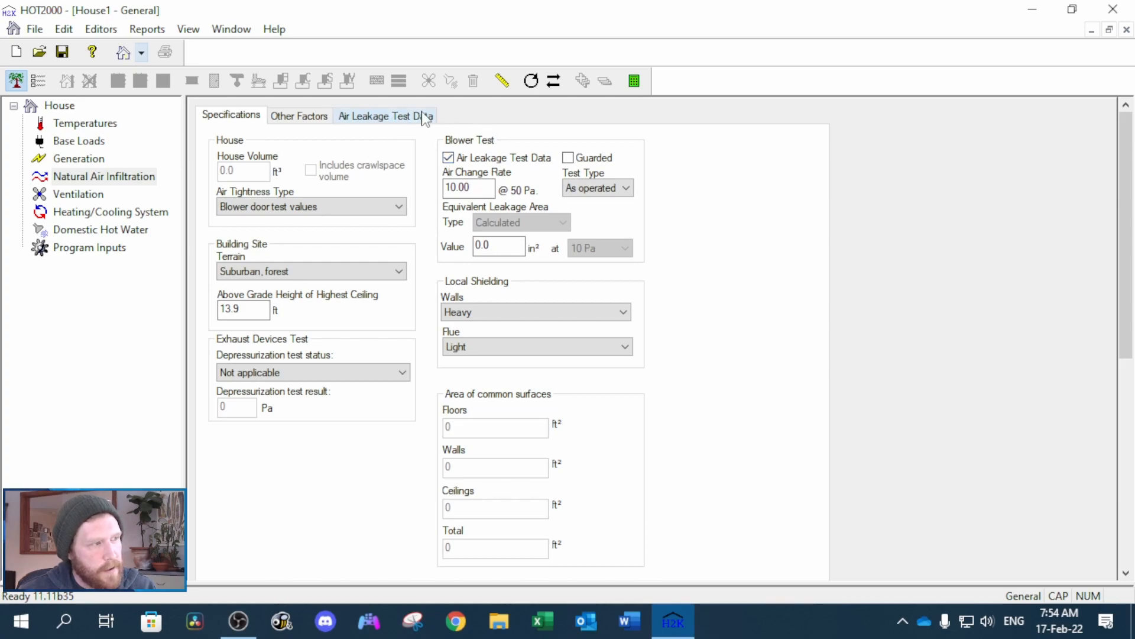
left_click(397, 118)
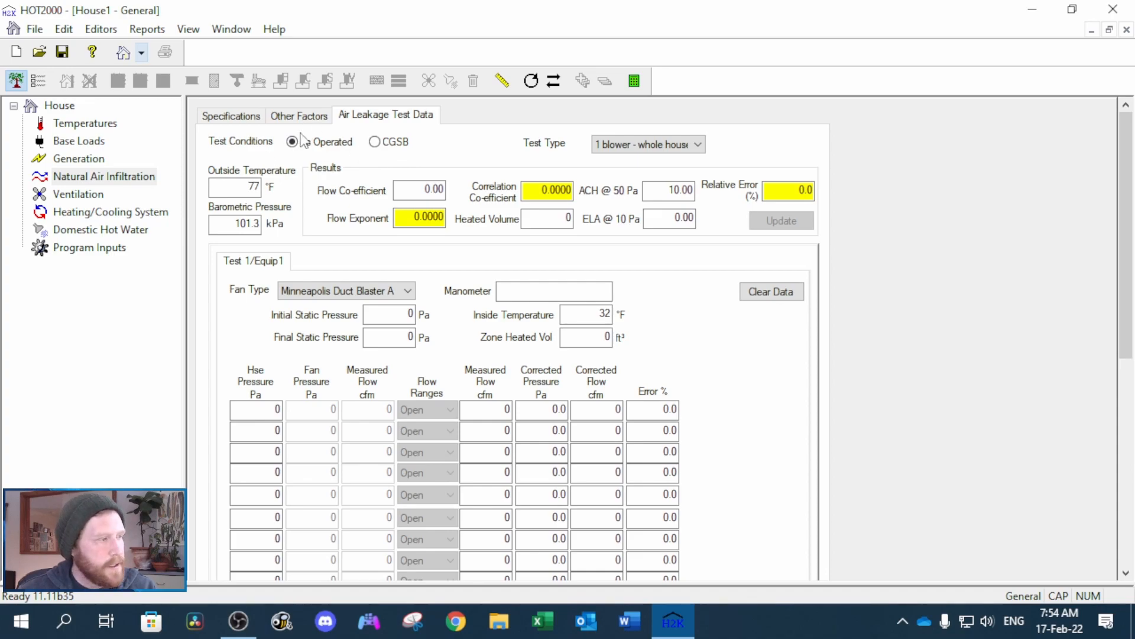
double_click(243, 187)
double_click(594, 313)
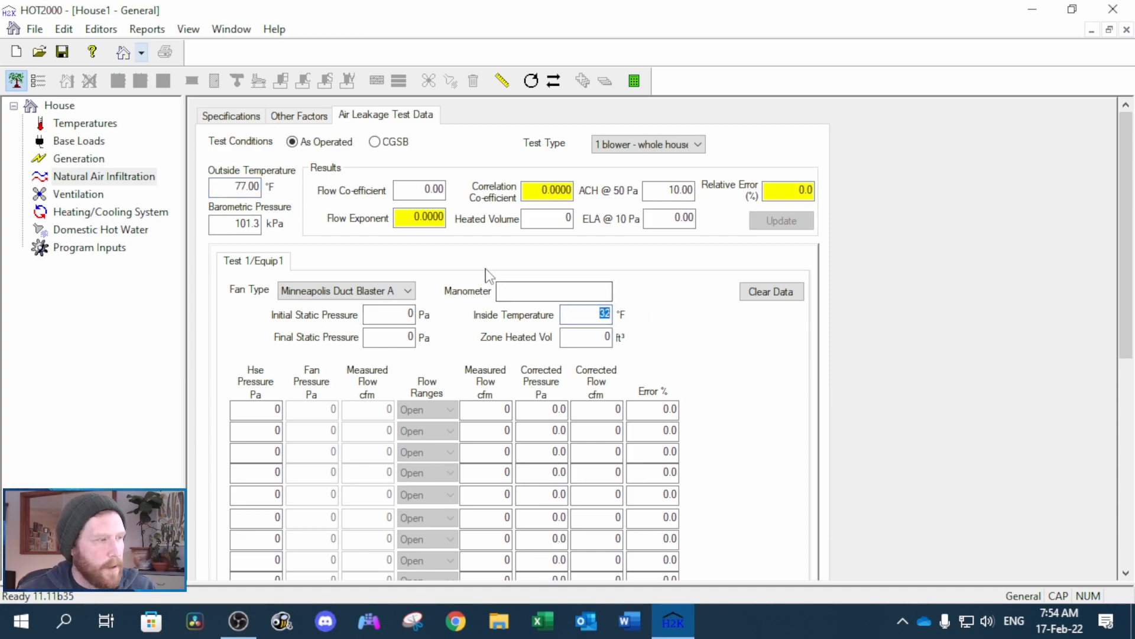
- Try the Metric display units and reopen the air leakage test data, dismissing the range warning
left_click(501, 81)
left_click(242, 167)
left_click(122, 173)
left_click(369, 121)
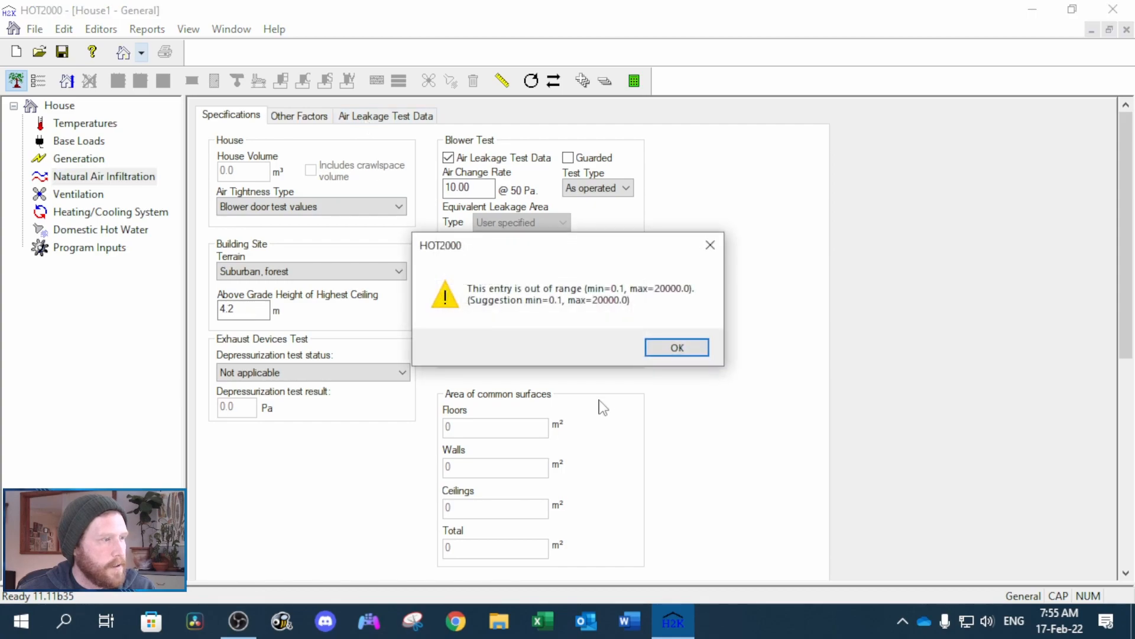
left_click(686, 350)
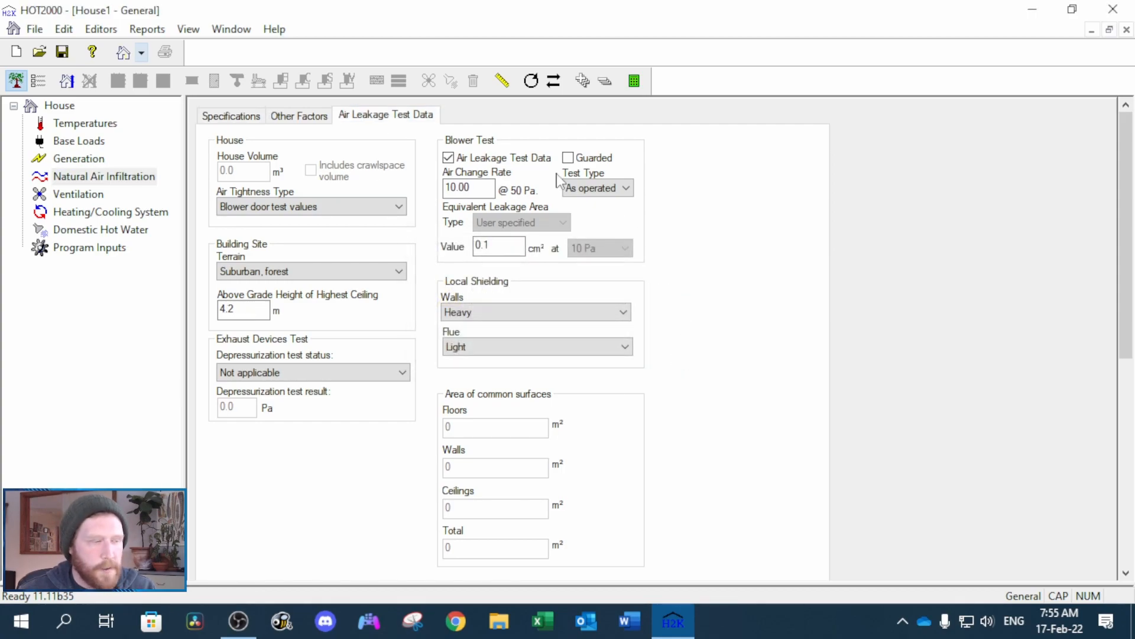
left_click(587, 189)
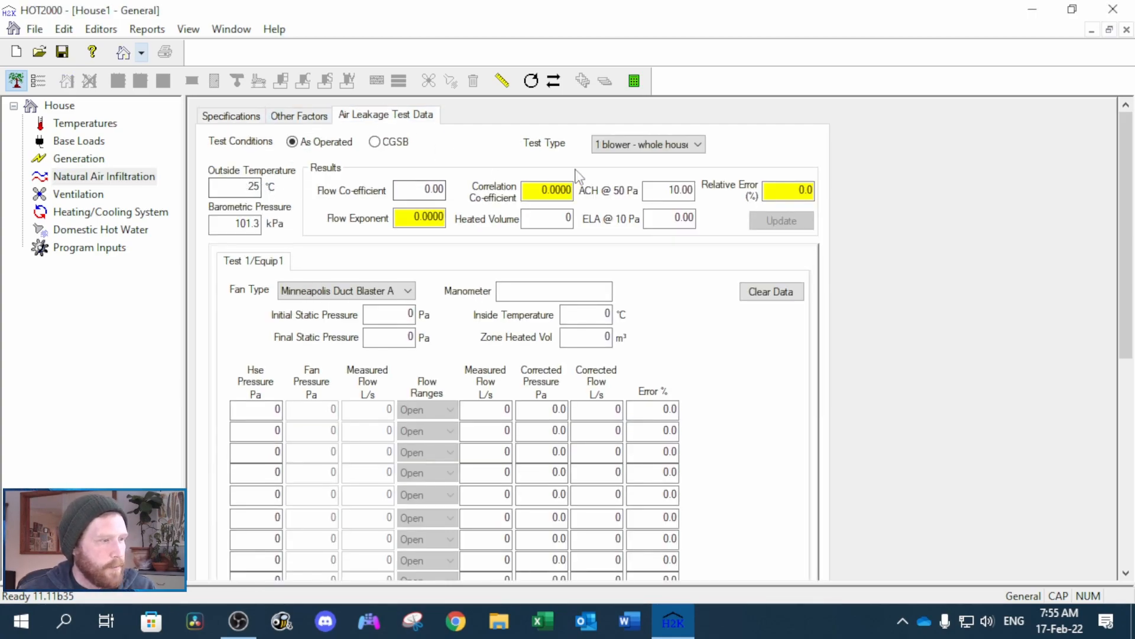
- Return the display units to Imperial and reopen the air leakage test data of the natural air infiltration
left_click(502, 81)
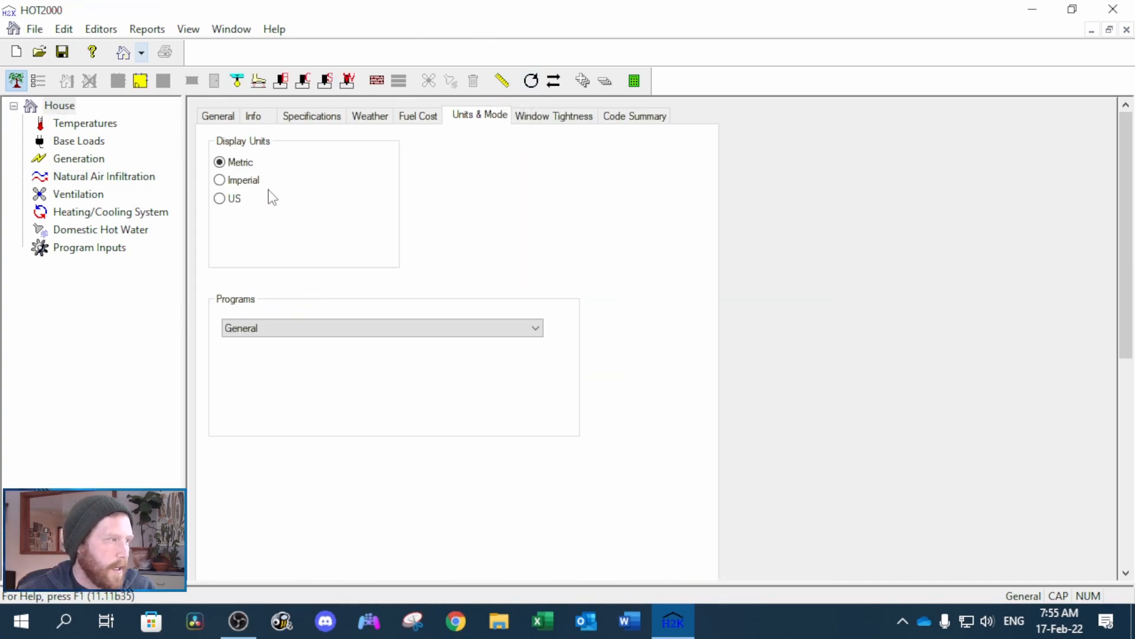
left_click(243, 181)
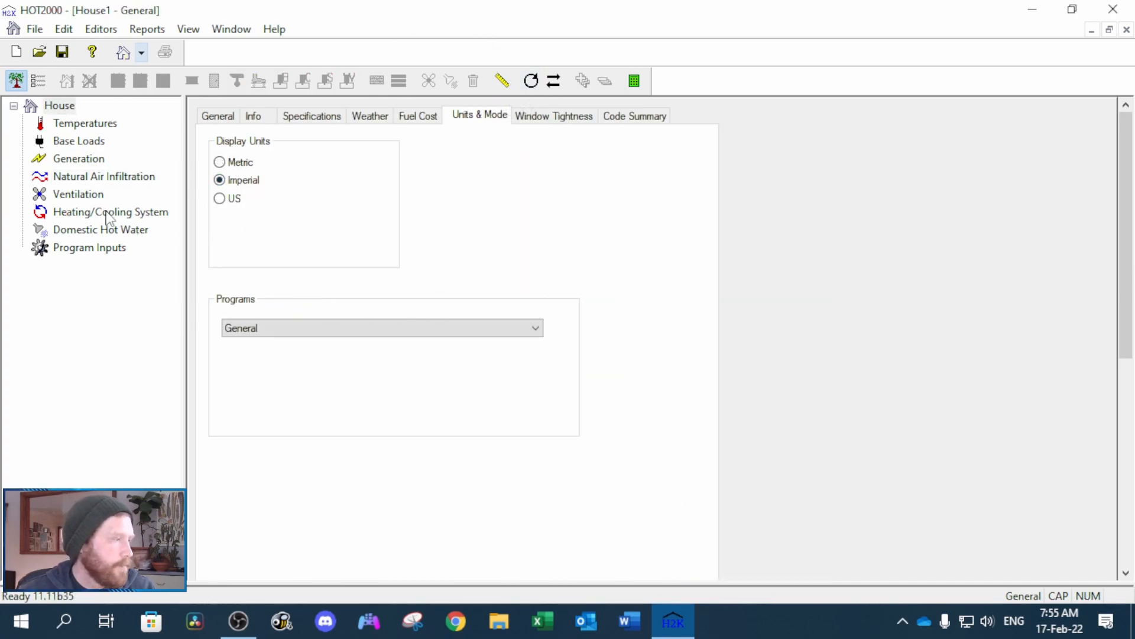
left_click(94, 177)
left_click(395, 117)
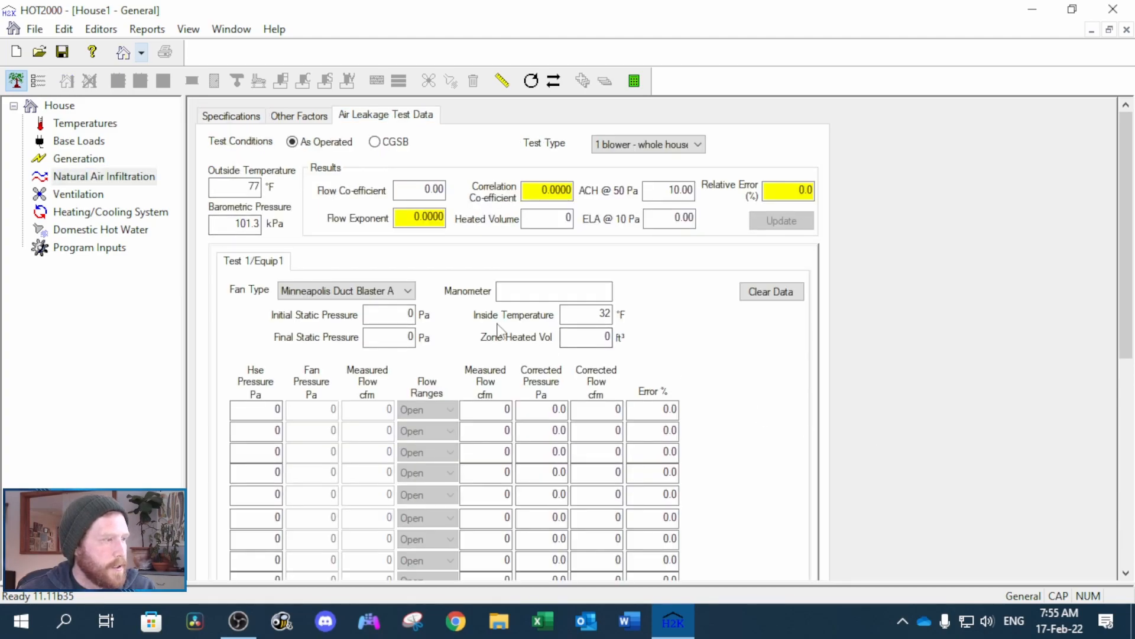
- Set the test's fan type to Minneapolis Model 3 and keep the initial and final static pressures at 0 Pa
left_click(332, 290)
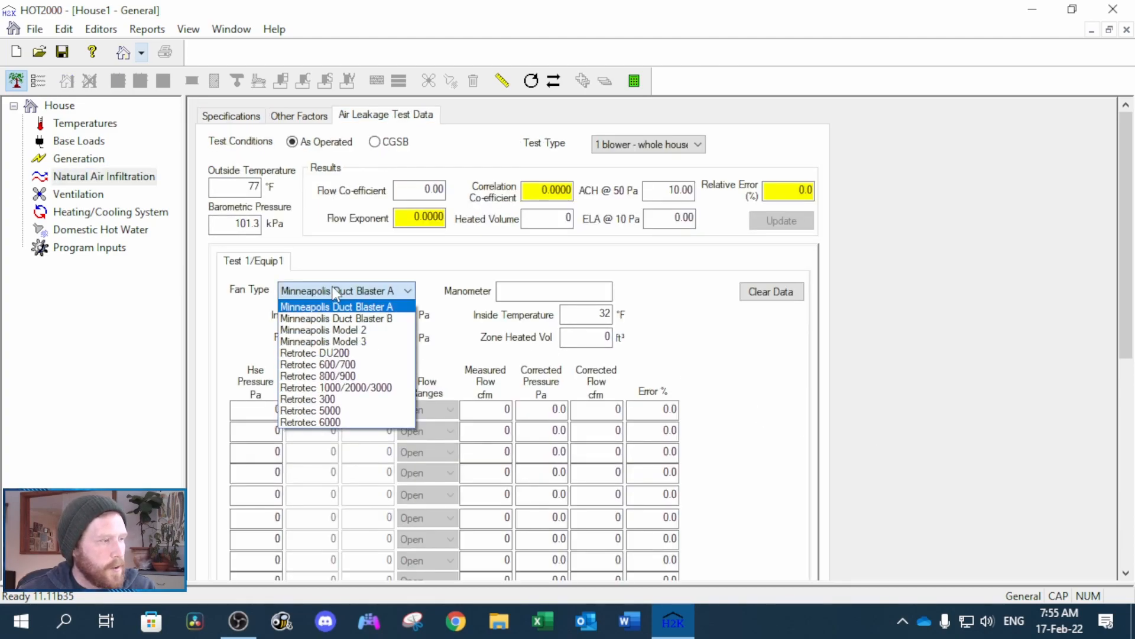
left_click(324, 342)
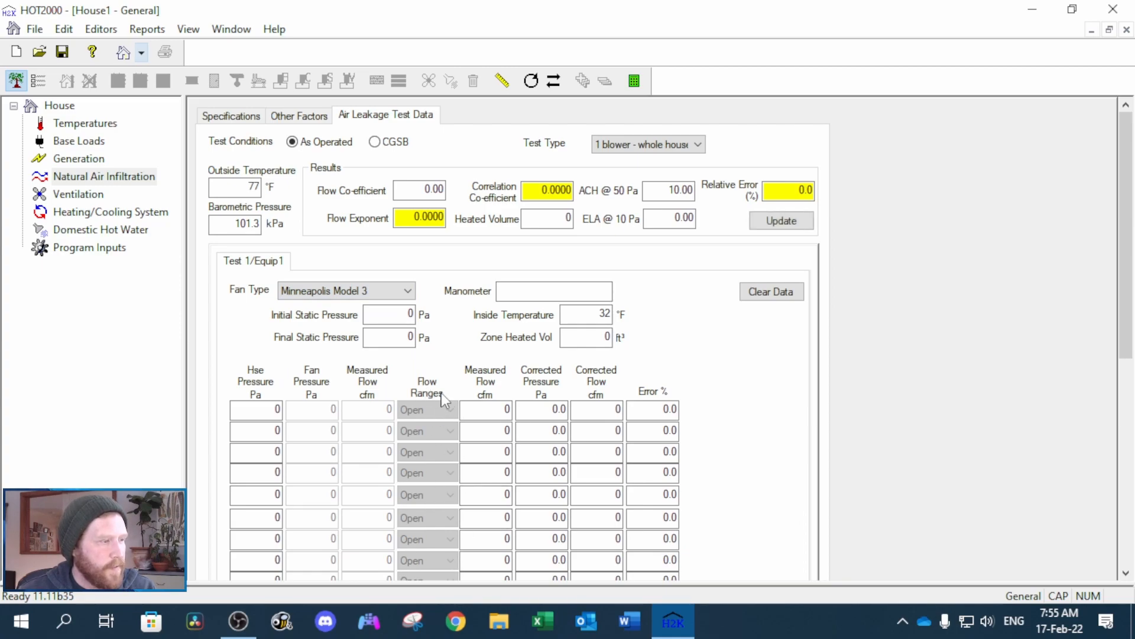
left_click(391, 314)
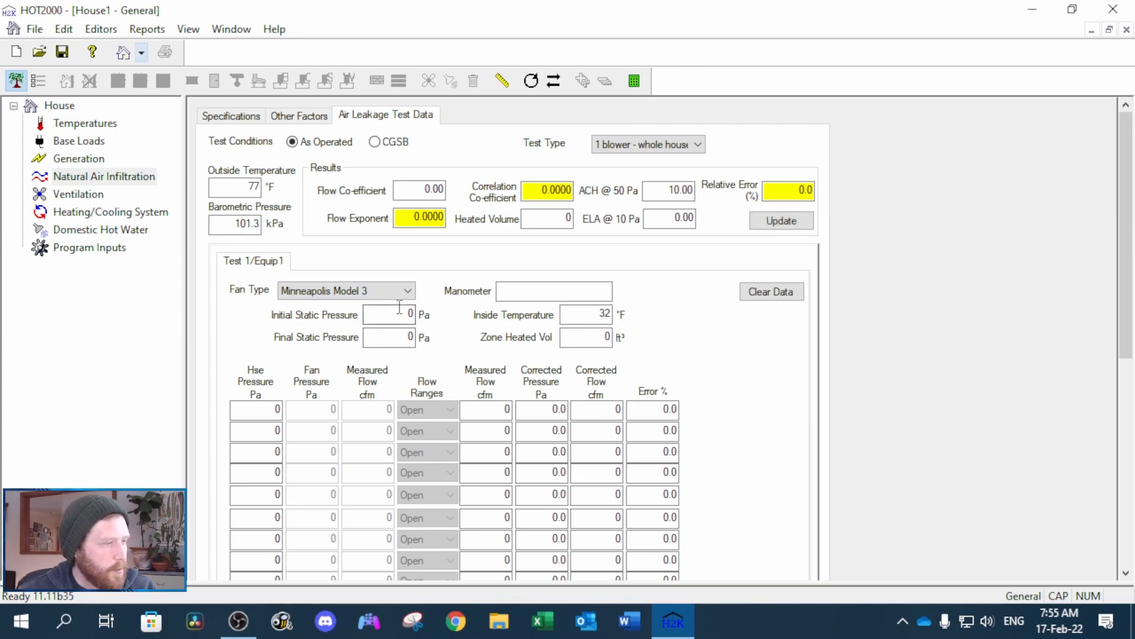
left_click(404, 335)
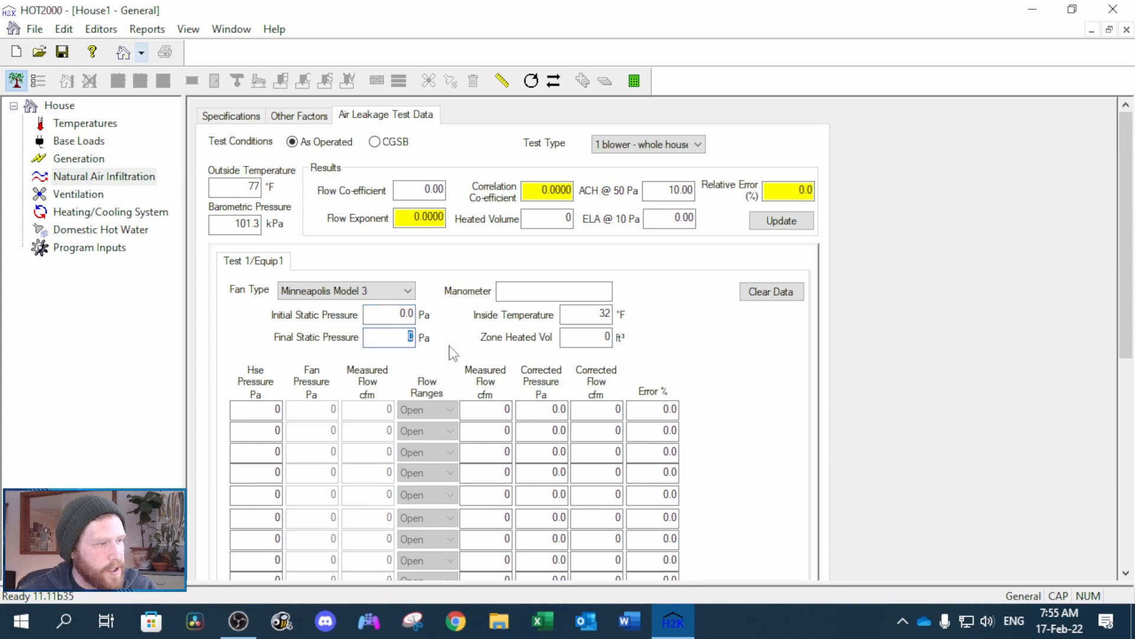
- Check the house volume in the infiltration specifications and set the test's zone heated volume to 22304 ft³
left_click(575, 337)
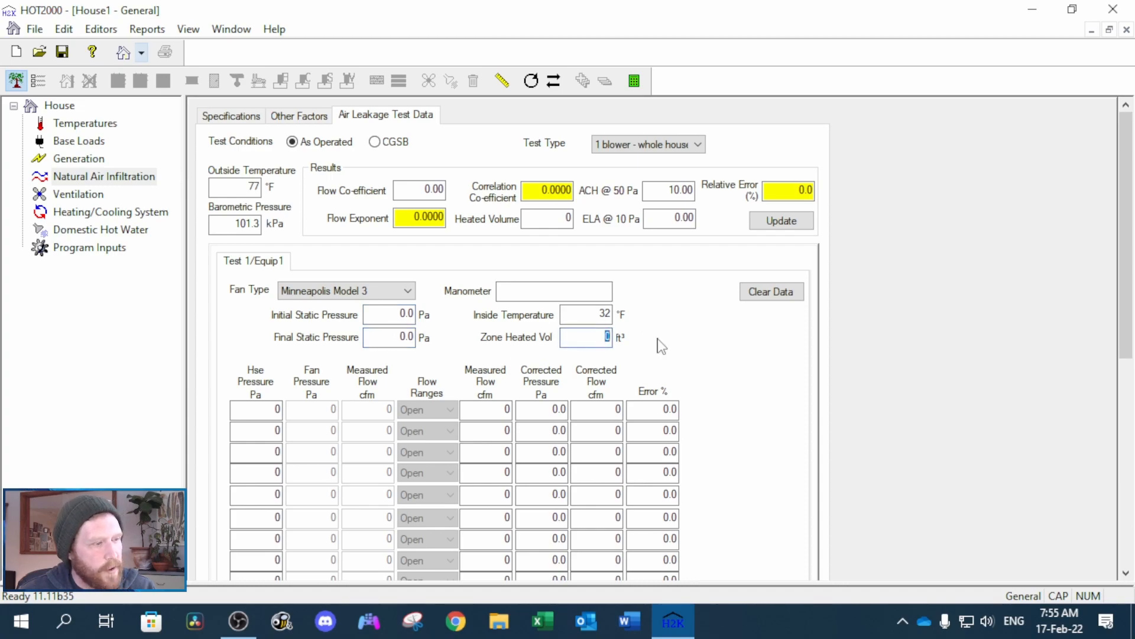
left_click(257, 114)
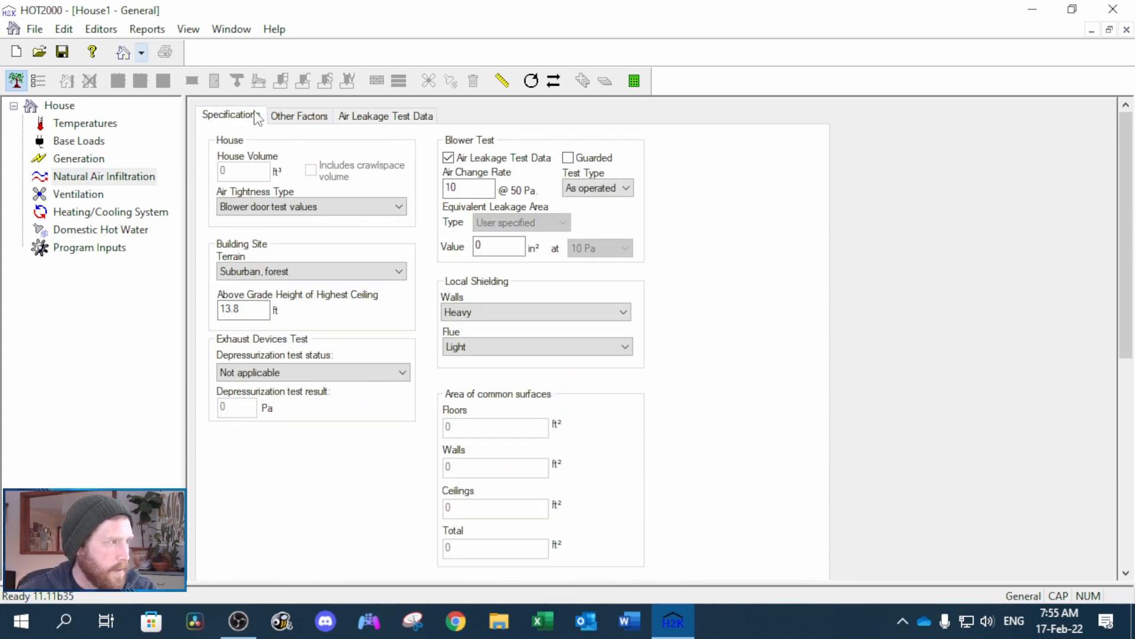
left_click(414, 116)
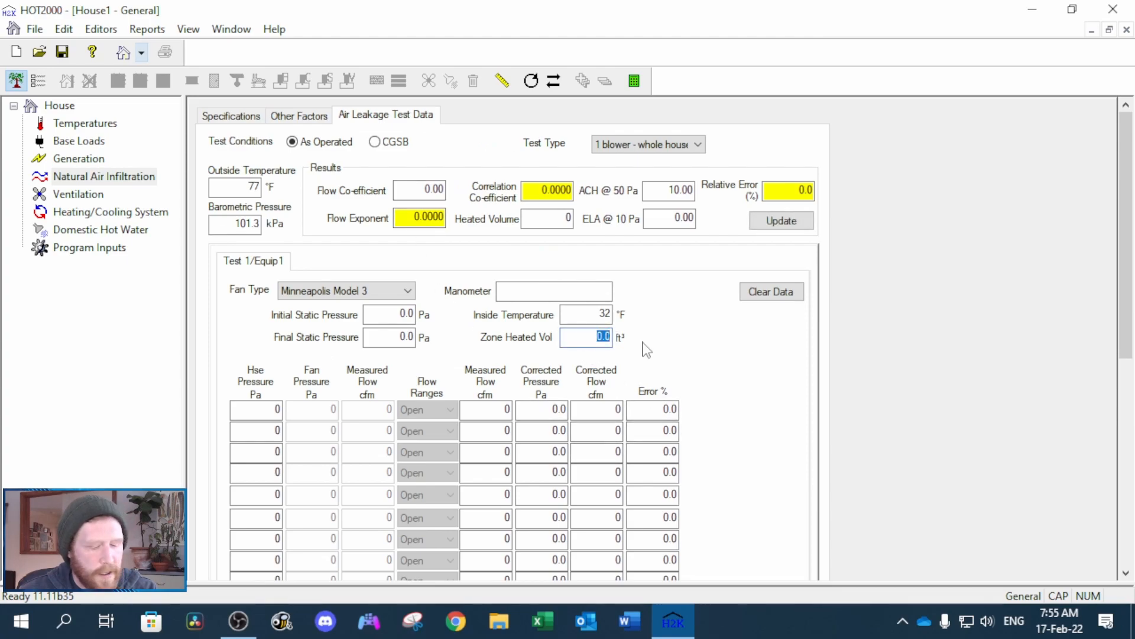
type("22")
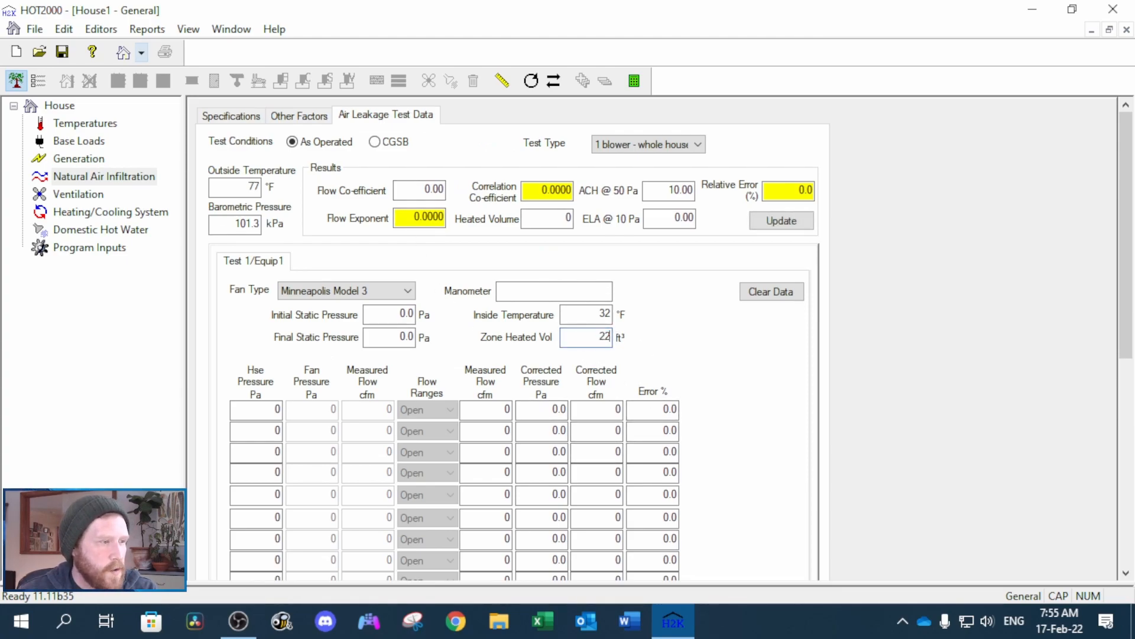
key("Tab")
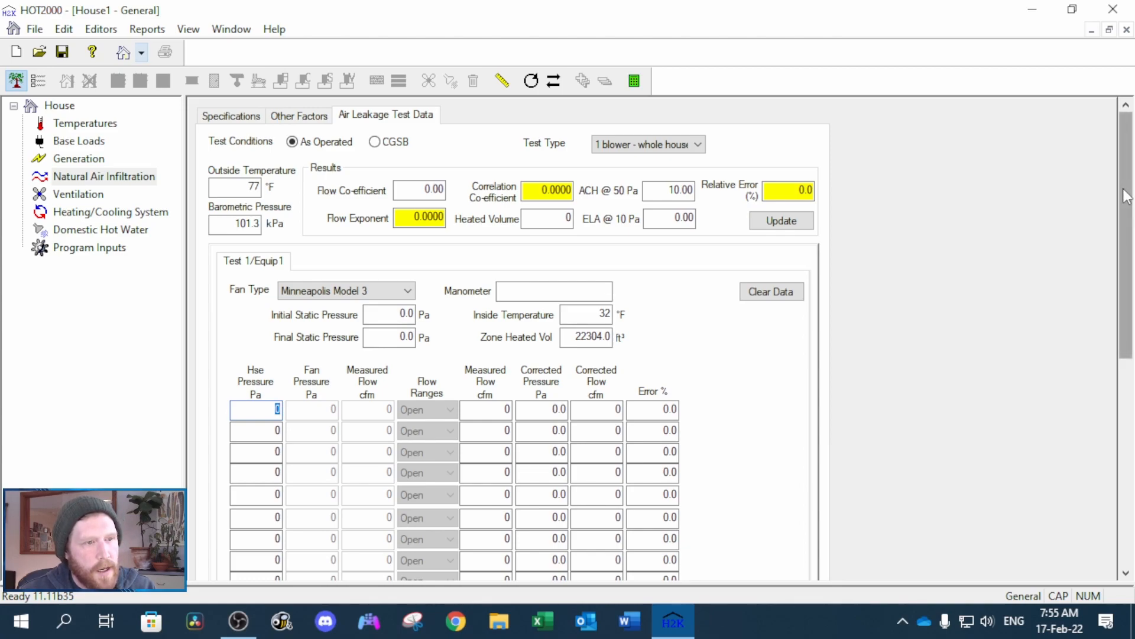
- Enter the first test reading with house pressure -50 Pa, measured flow 1999 cfm and flow range B
scroll(1124, 266, "down", 3)
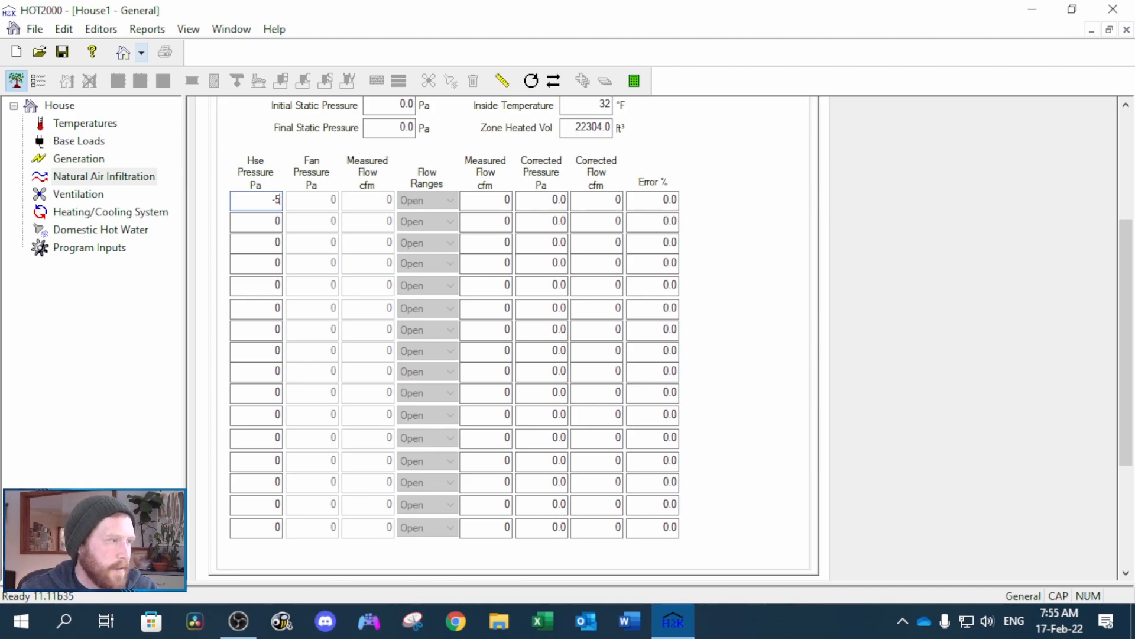
key("Tab")
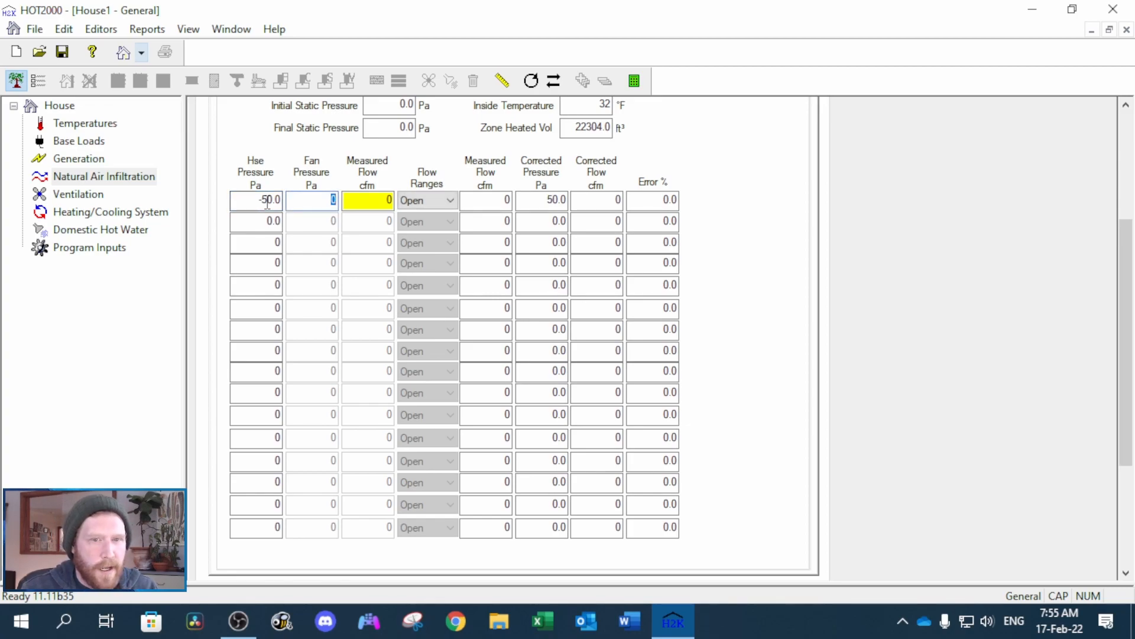
key("Tab")
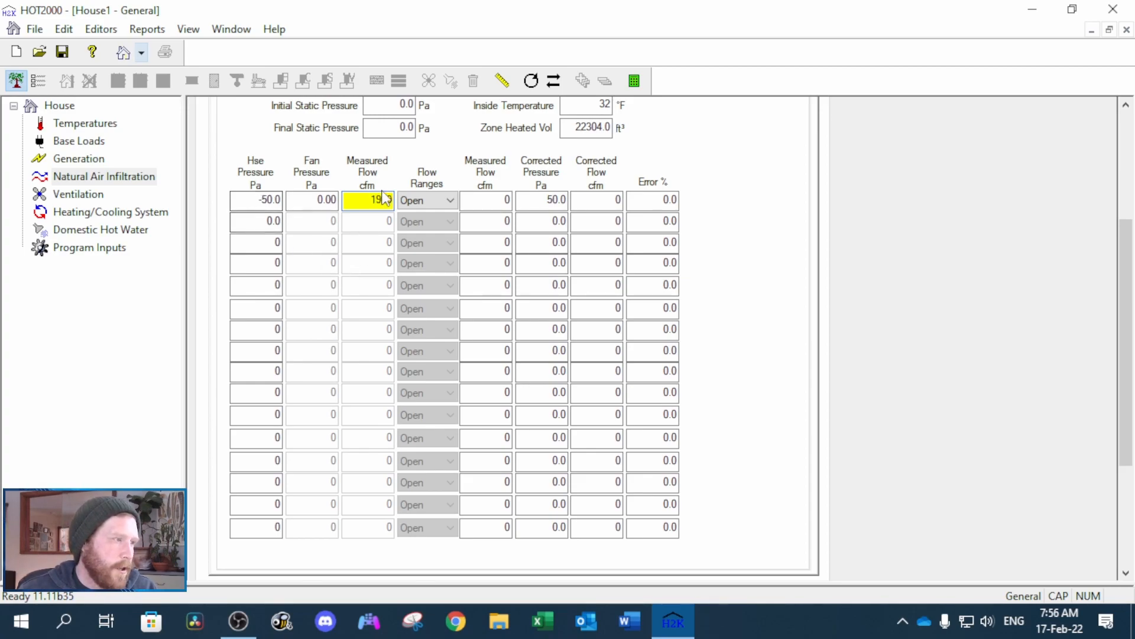
left_click(420, 202)
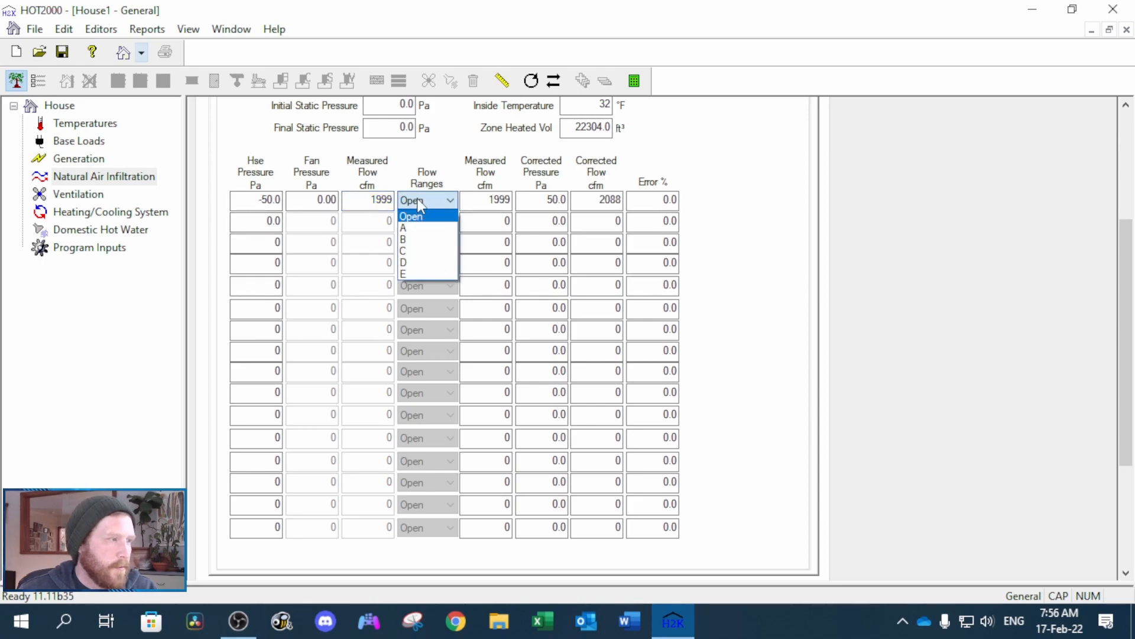
left_click(439, 241)
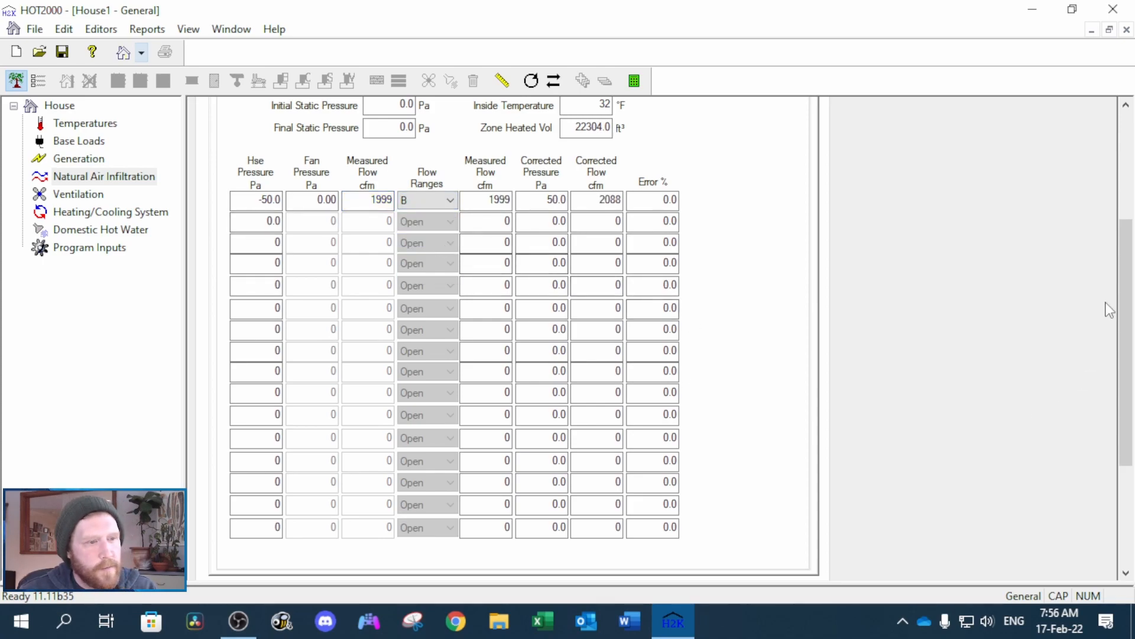
- Update the test results and examine the relative error, correlation coefficient, flow exponent and the first reading's error
scroll(1127, 299, "up", 3)
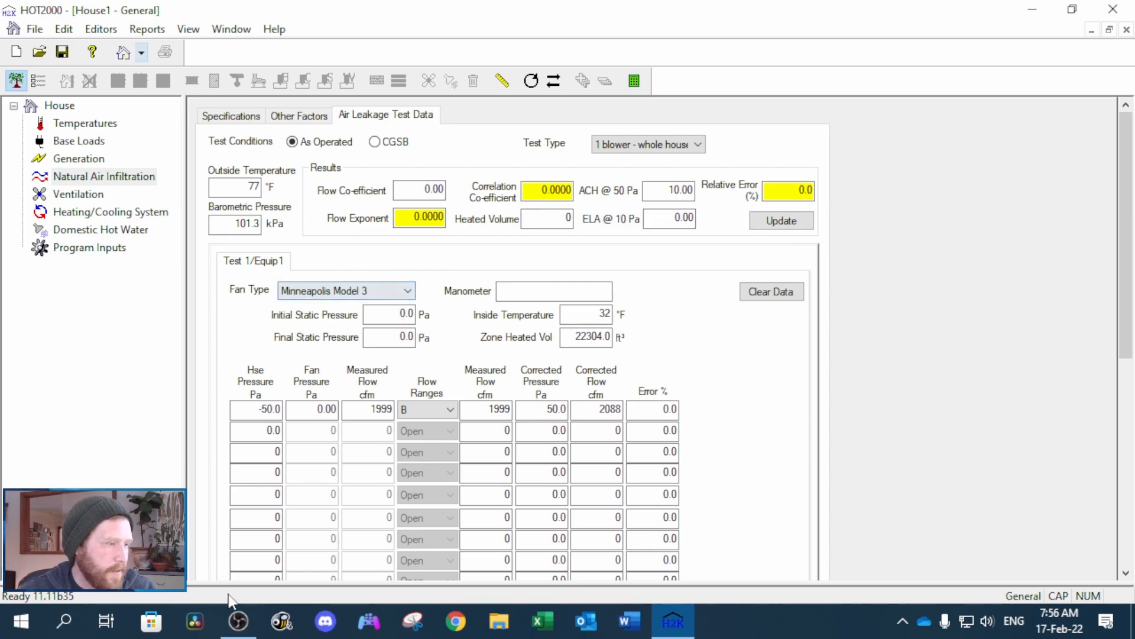
left_click(791, 226)
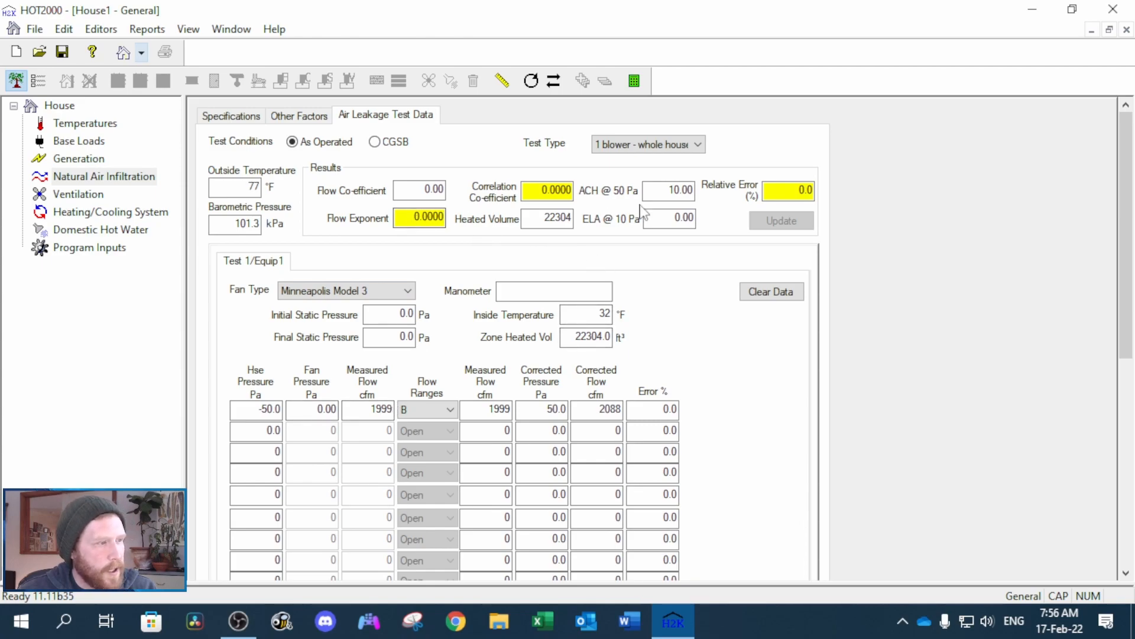
left_click_drag(770, 186, 862, 192)
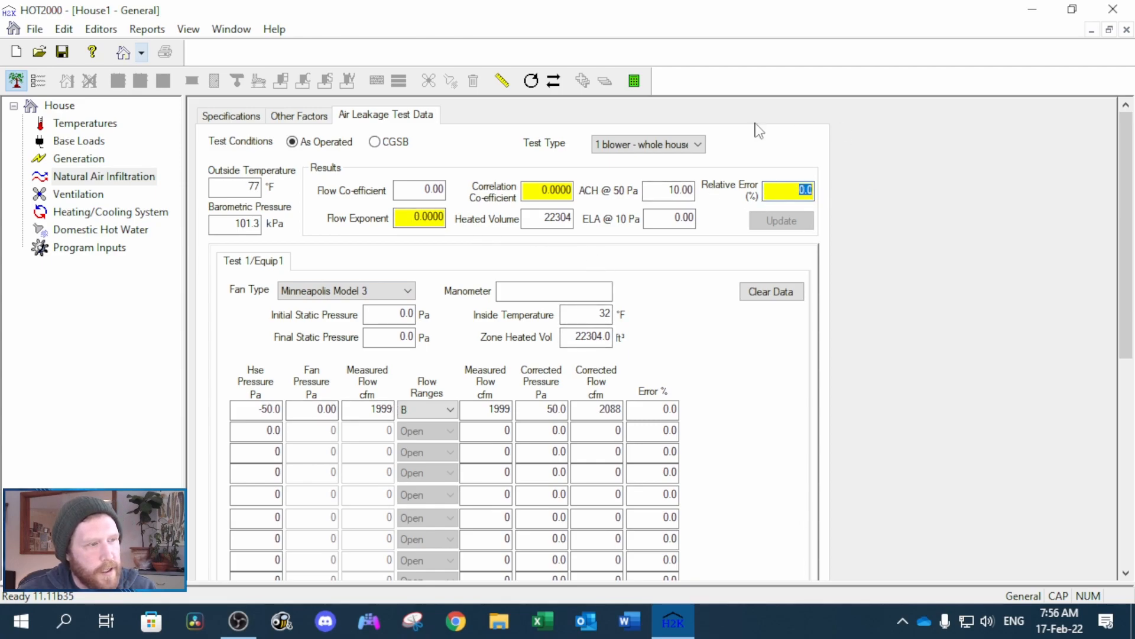
left_click_drag(529, 184, 607, 189)
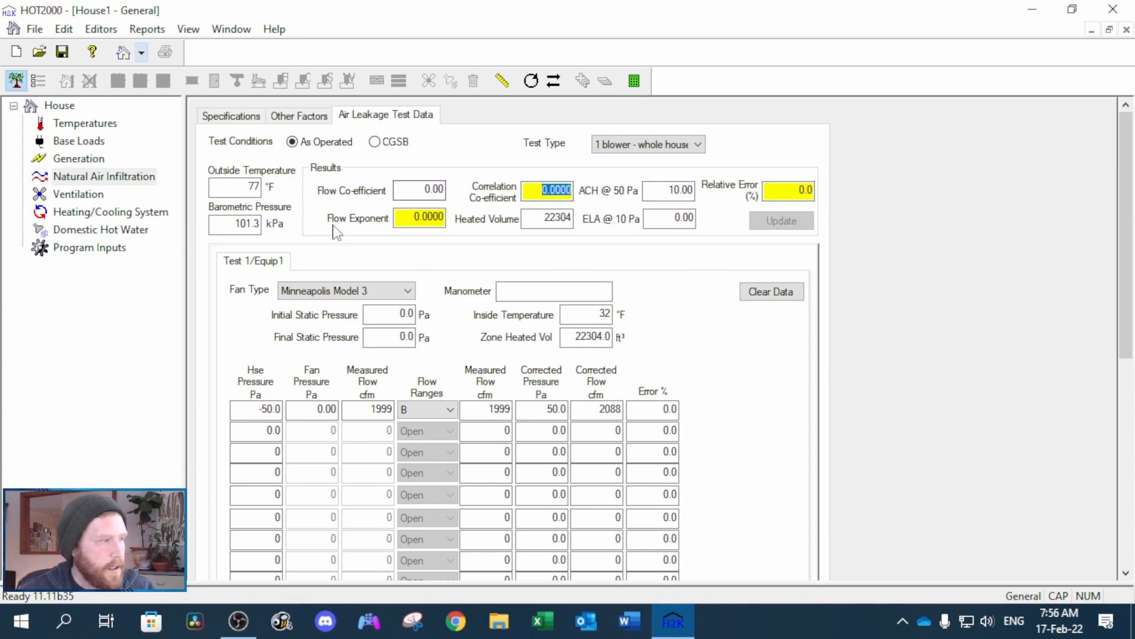
left_click_drag(403, 221, 448, 219)
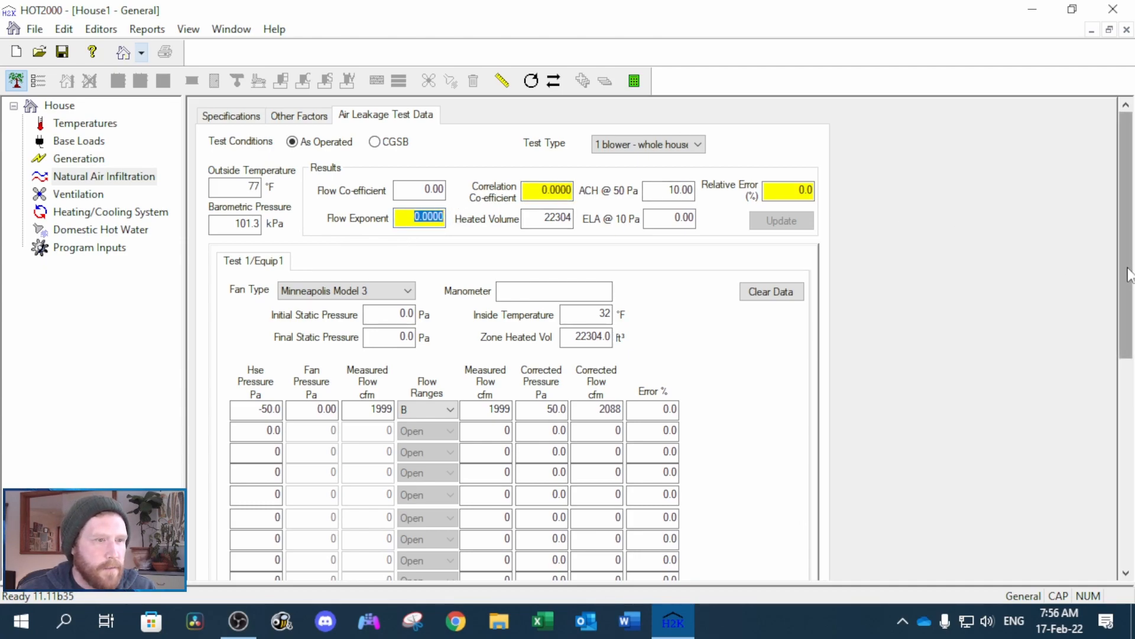
scroll(1118, 342, "down", 5)
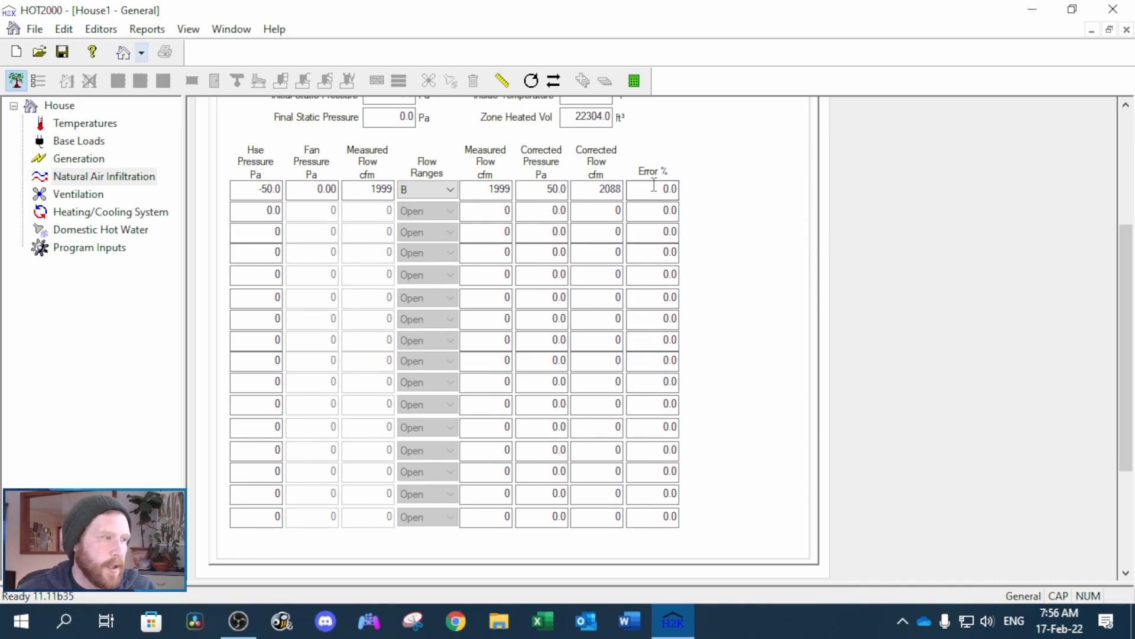
left_click_drag(1105, 344, 1106, 232)
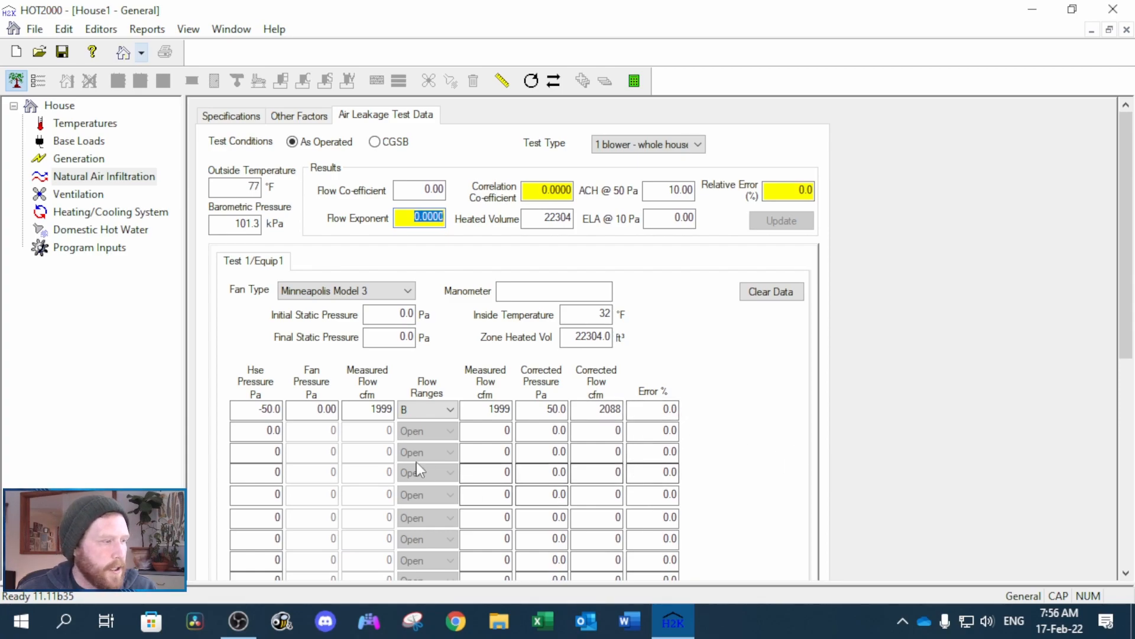
- Set the first reading's house pressure to 0 Pa
left_click(264, 408)
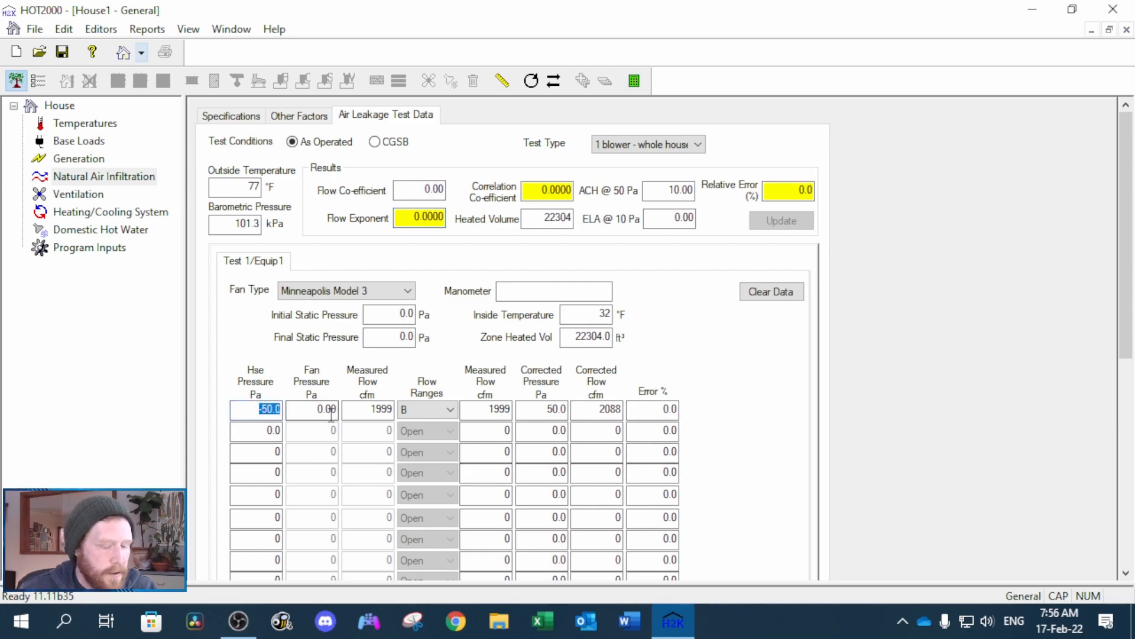
type("0")
left_click(329, 414)
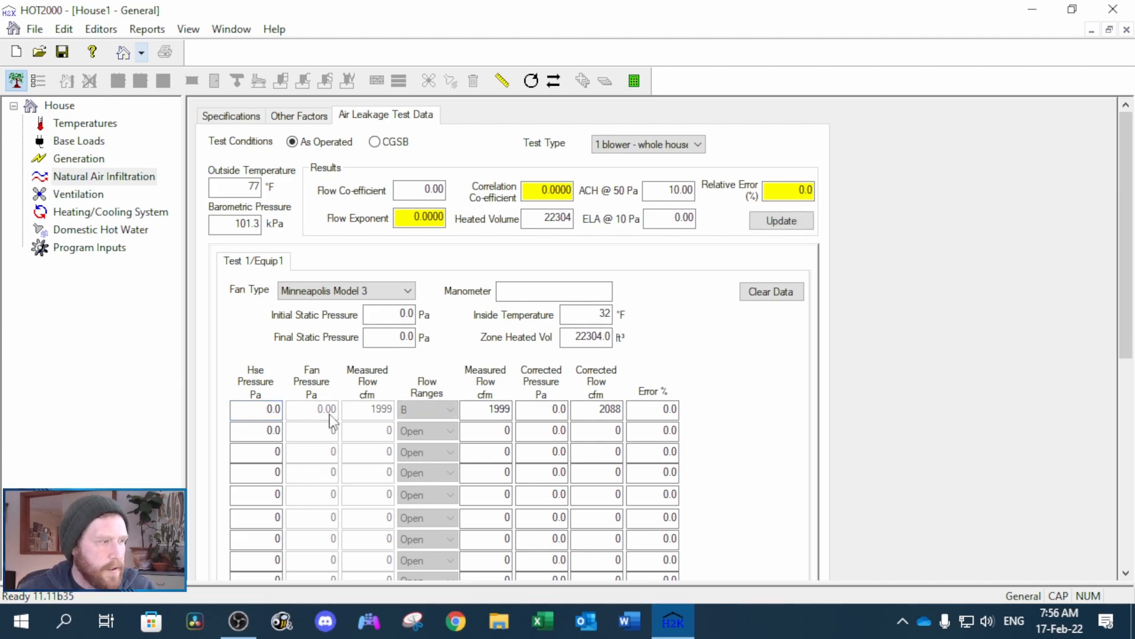
- Update the air leakage test results and set the air tightness type to Average (4.55 ACH @ 50 Pa) in the infiltration specifications
left_click(780, 221)
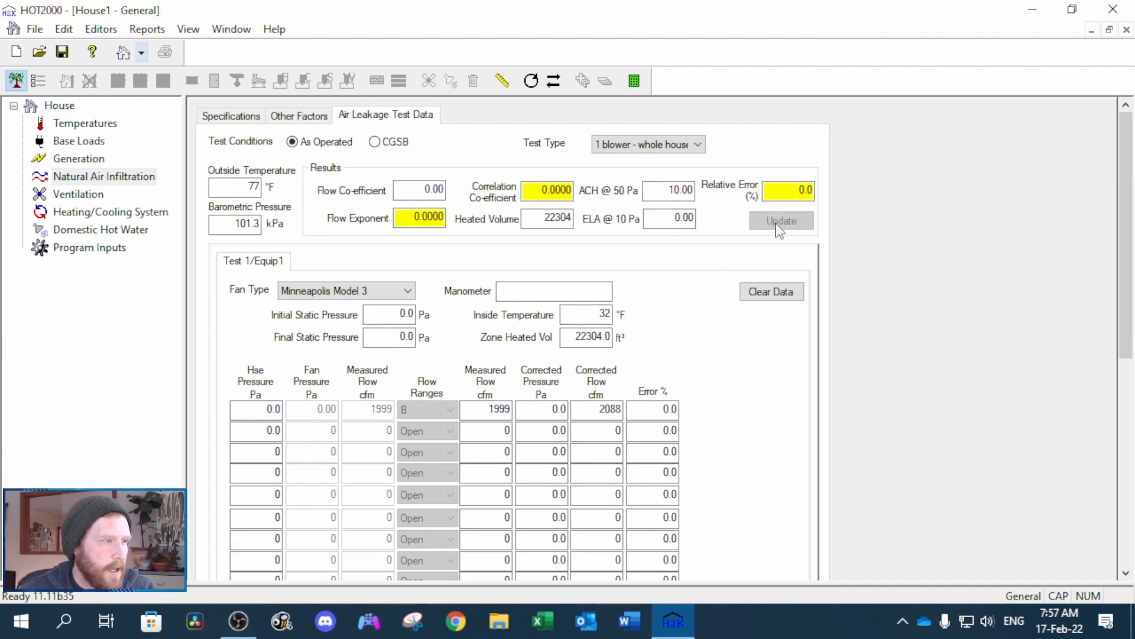
left_click(237, 117)
left_click(329, 208)
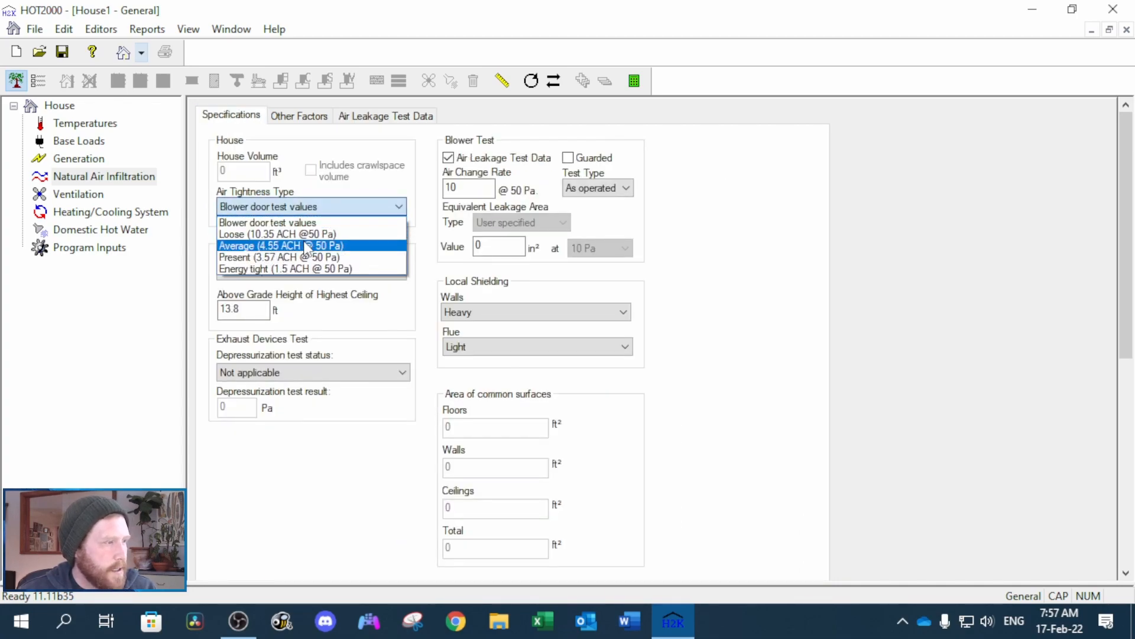
left_click(307, 246)
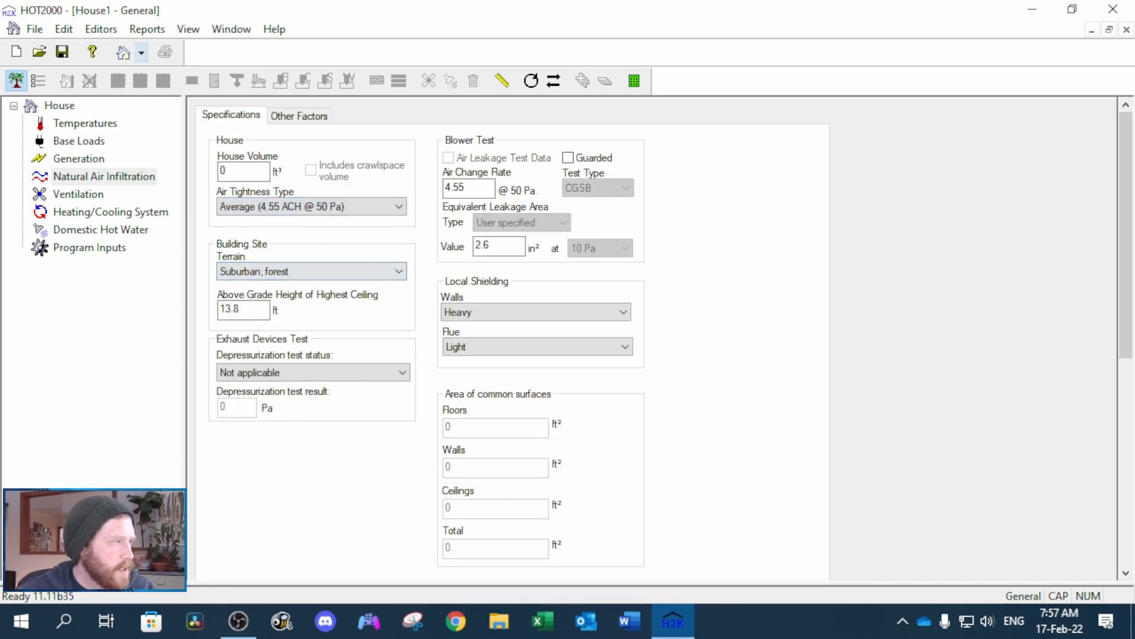
- Set the whole-house ventilation system's air distribution/circulation type to Dedicated low volume ductwork
left_click(83, 195)
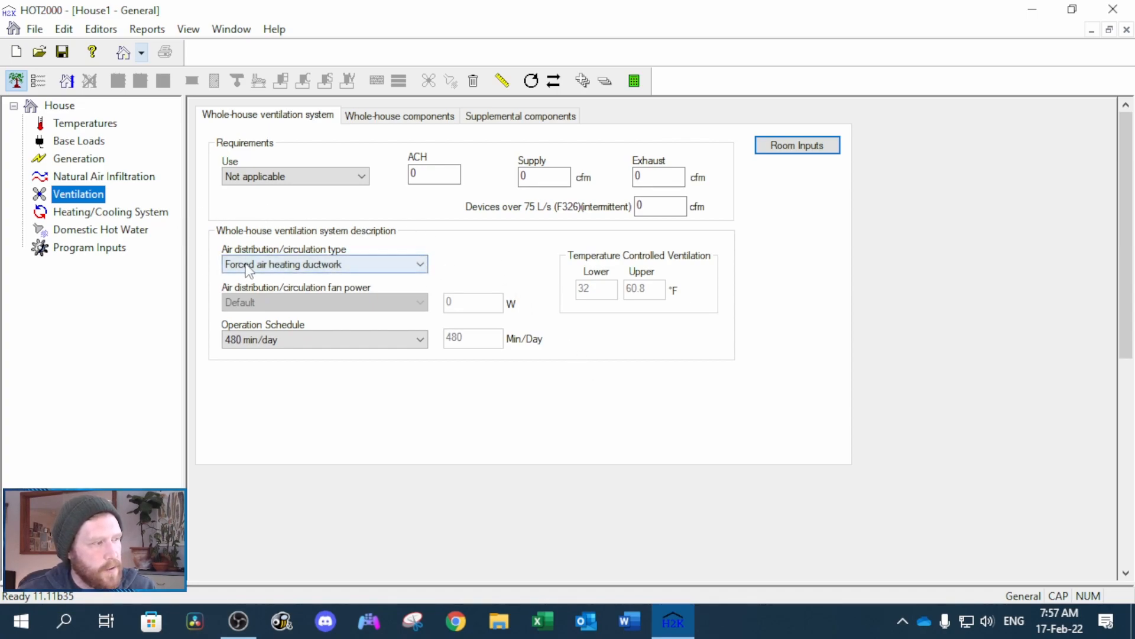
left_click(355, 266)
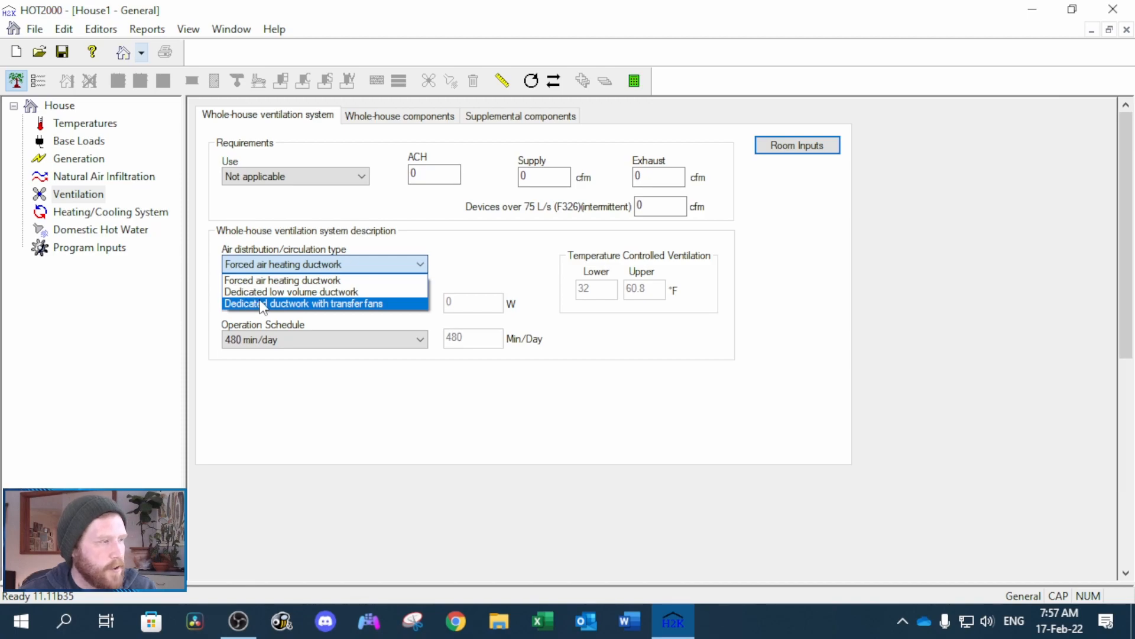
left_click(351, 291)
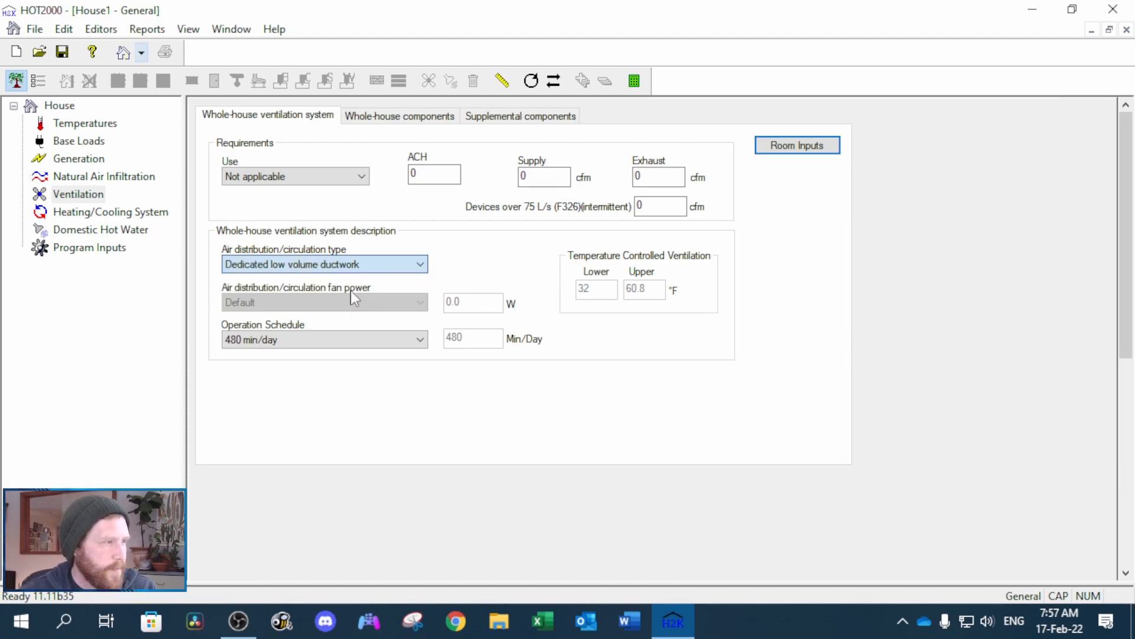
- Set the first whole-house ventilation component to a Utility fan with a supply airflow rate of 53 cfm
left_click(436, 117)
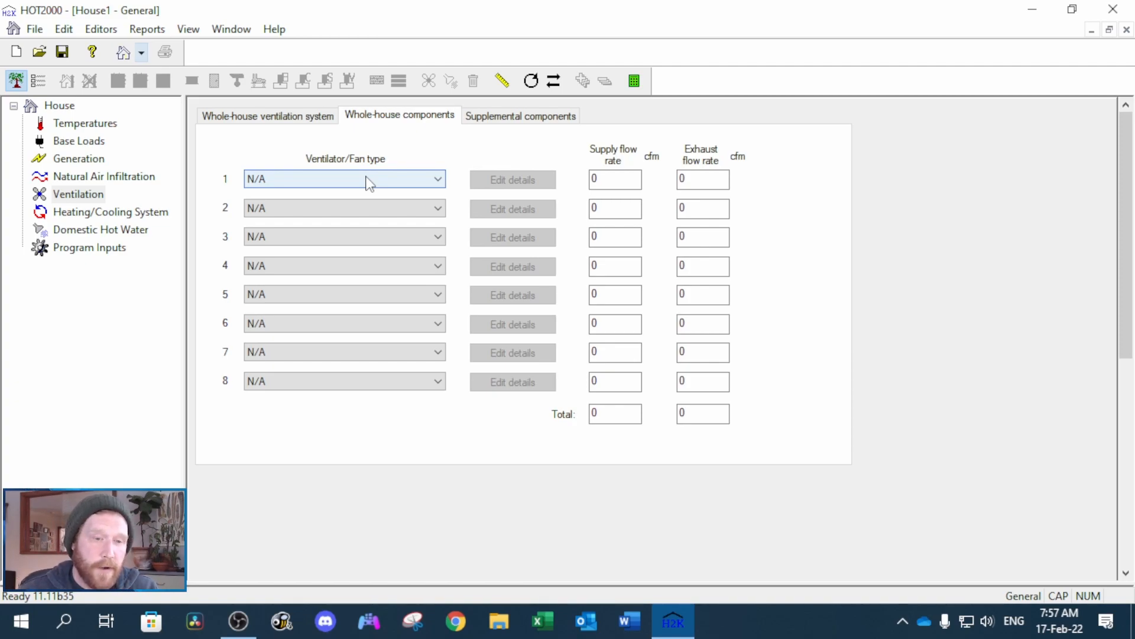
left_click(370, 180)
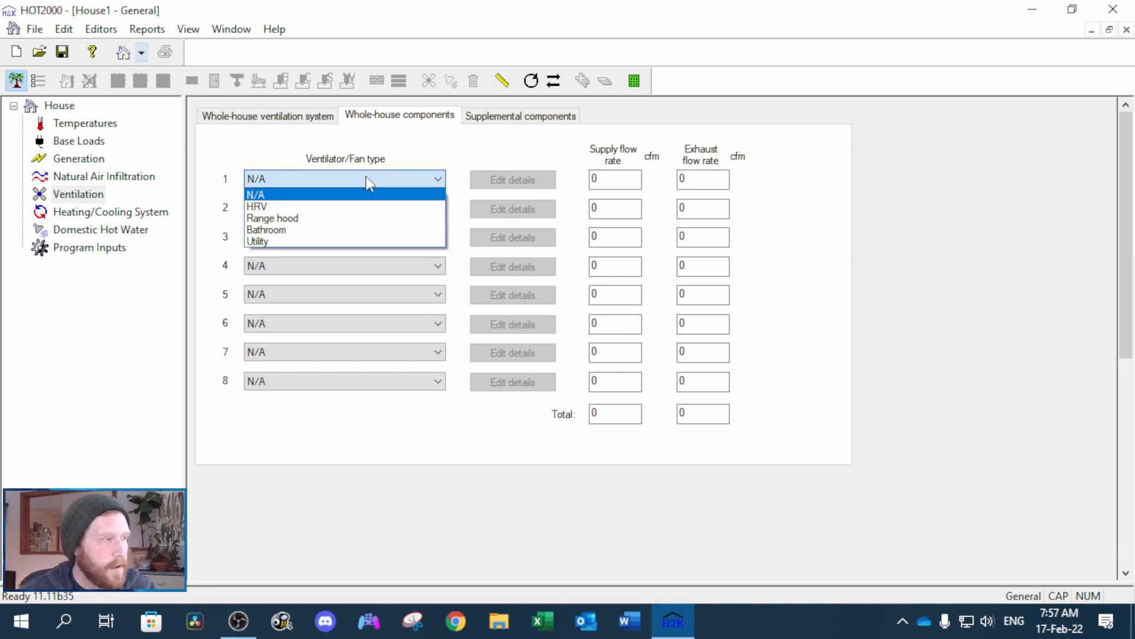
left_click(350, 241)
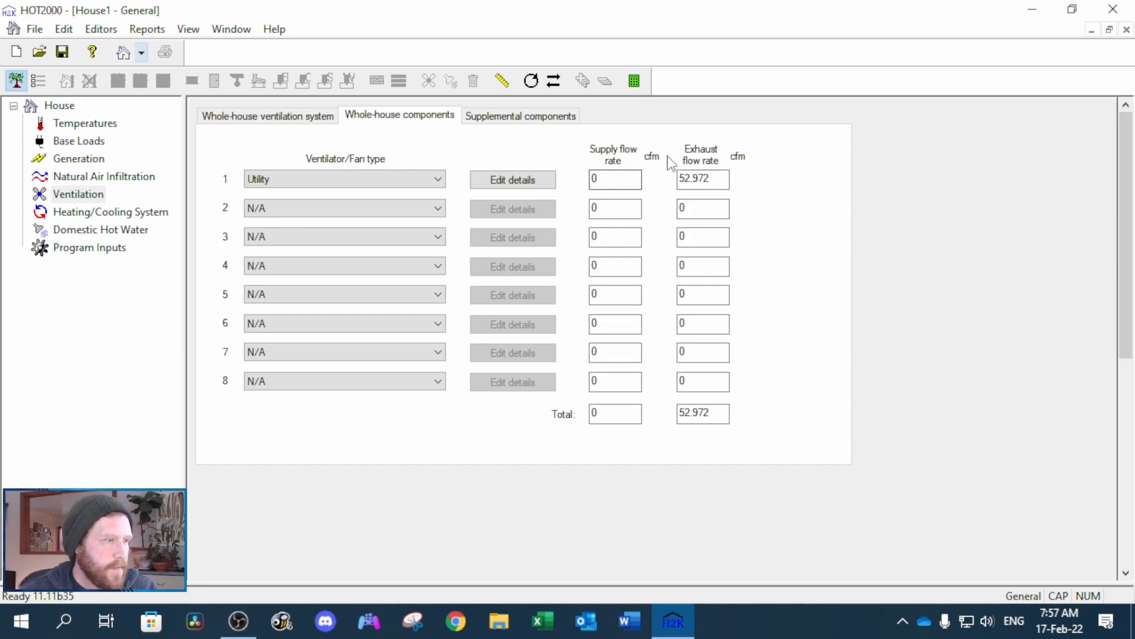
left_click(551, 180)
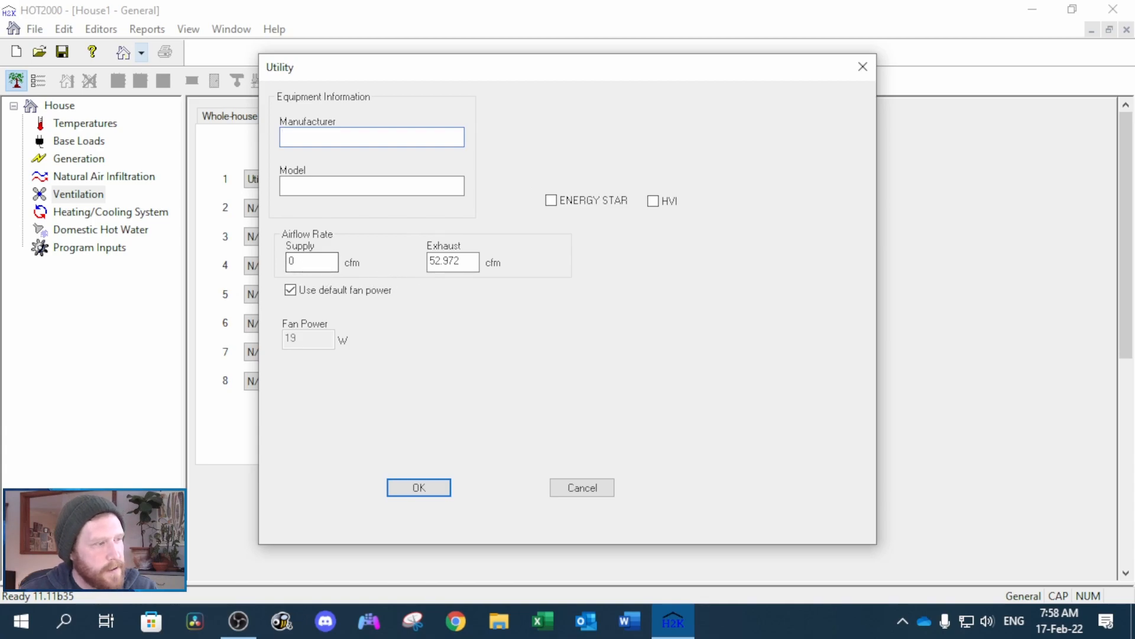
left_click_drag(323, 263, 243, 276)
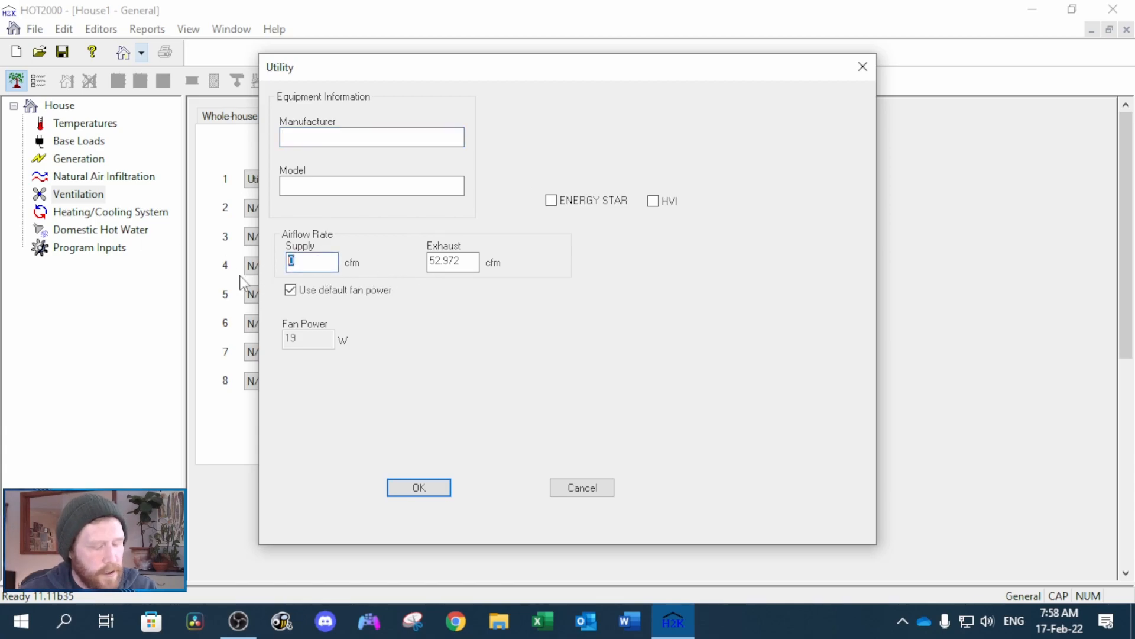
type("53")
left_click(419, 489)
- Change the first whole-house ventilation component's type to HRV
left_click(388, 181)
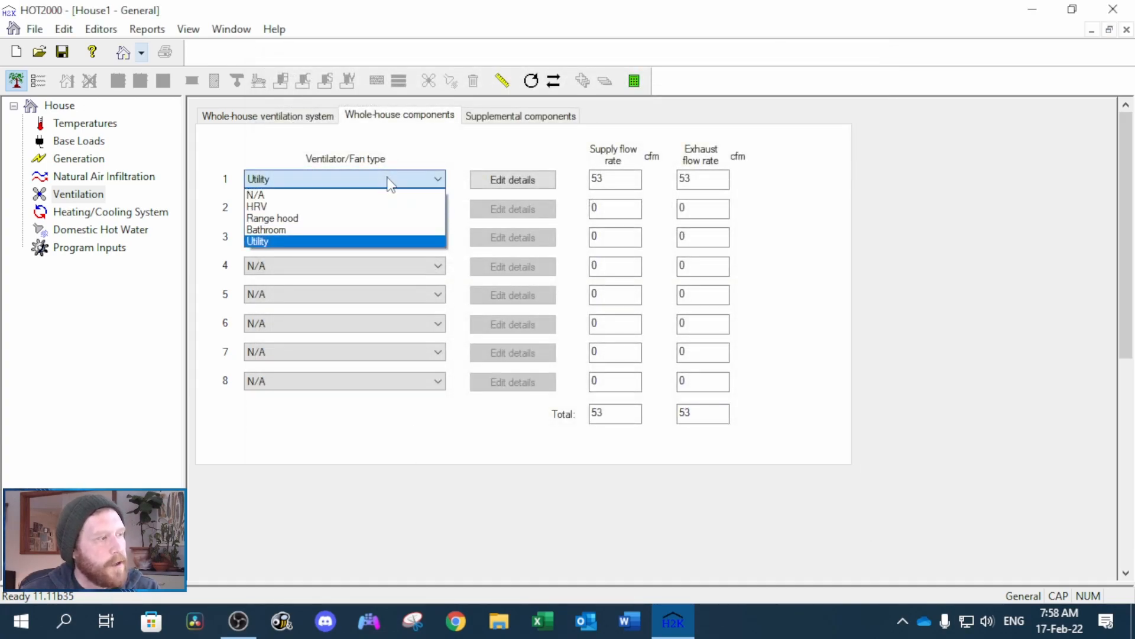
left_click(351, 207)
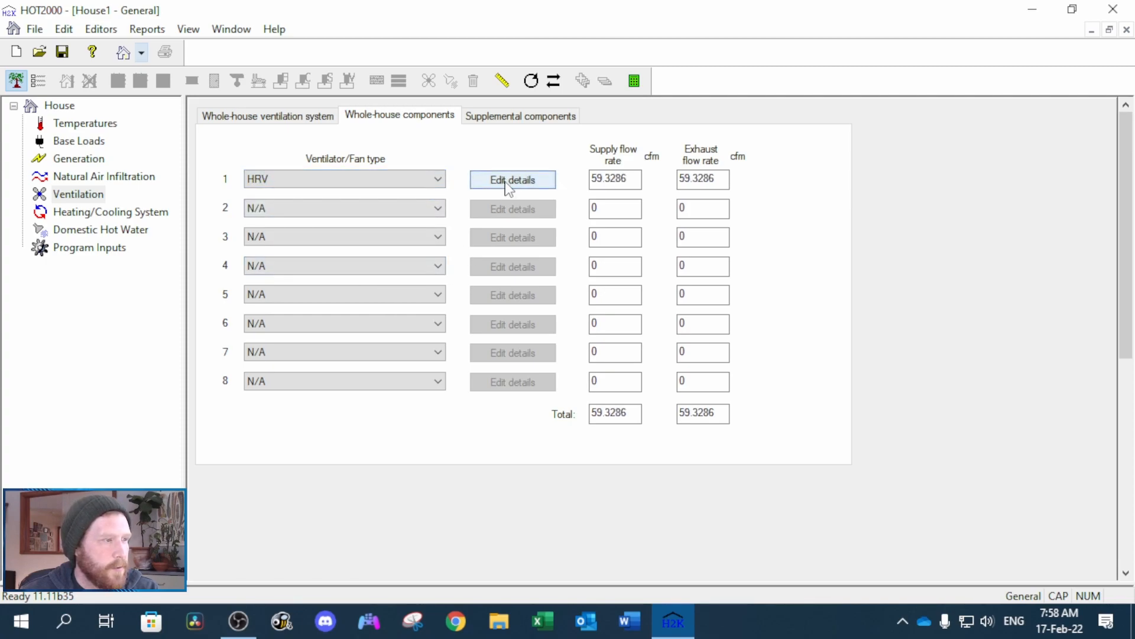
- Examine the HRV's airflow rates, fan power and efficiency at both rating conditions, and discard any changes
left_click(507, 187)
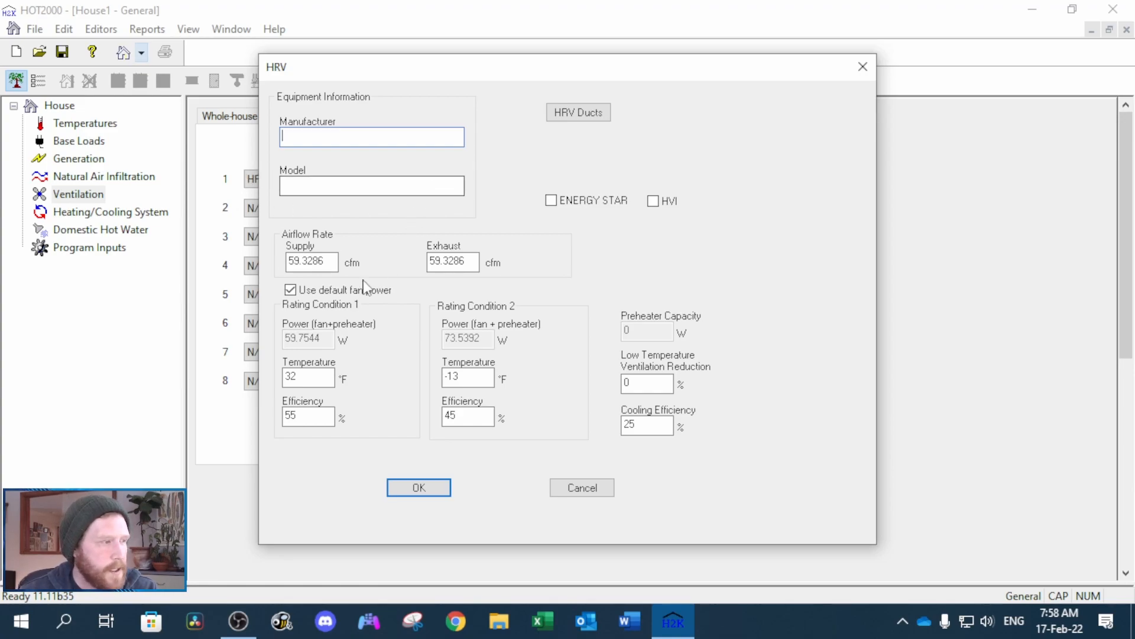
left_click_drag(338, 263, 289, 263)
left_click_drag(477, 262, 428, 265)
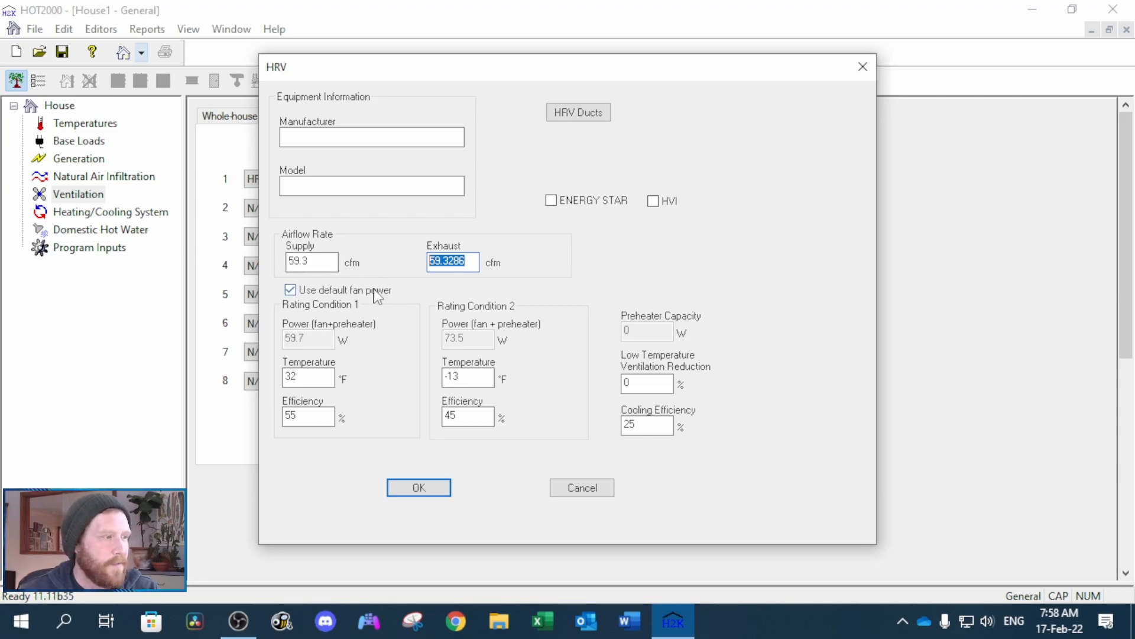
left_click(374, 290)
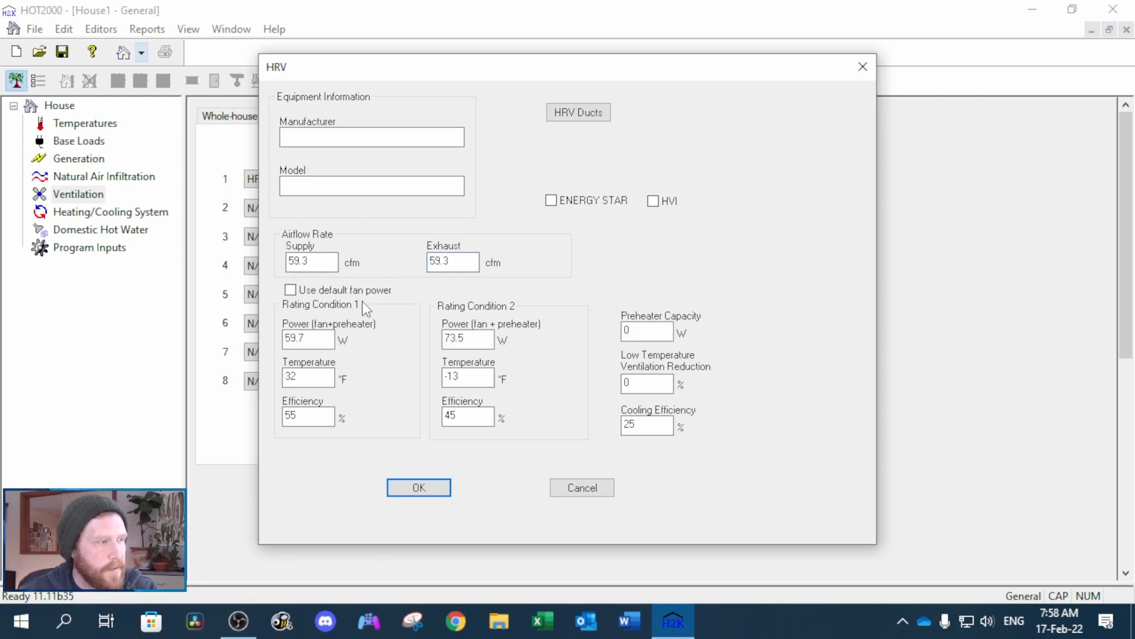
left_click_drag(320, 339, 278, 343)
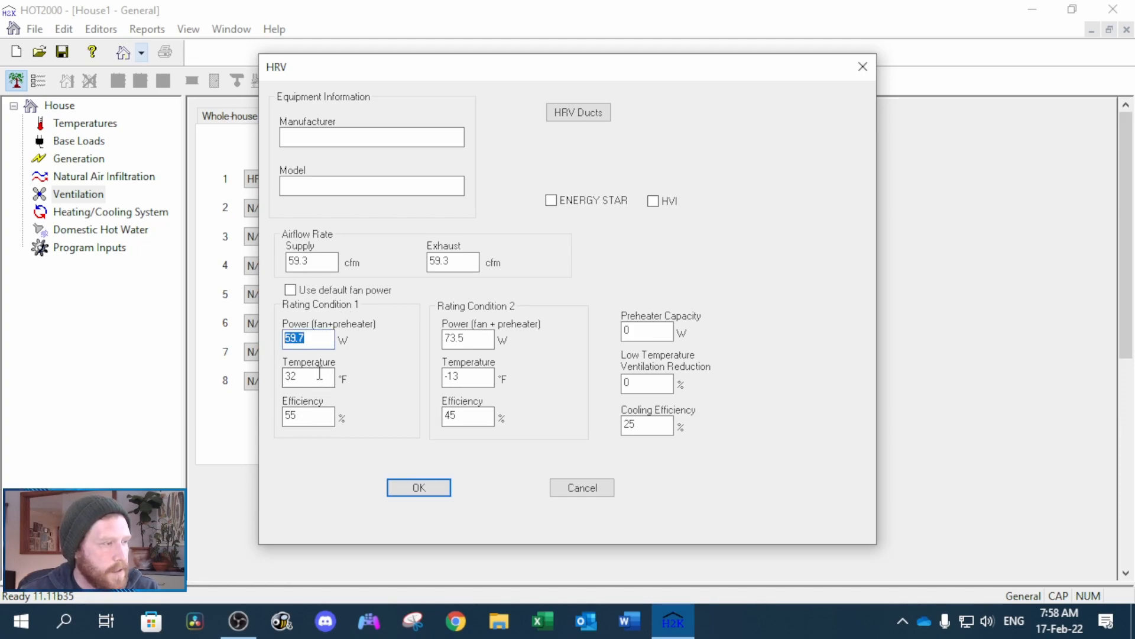
left_click_drag(311, 417, 281, 430)
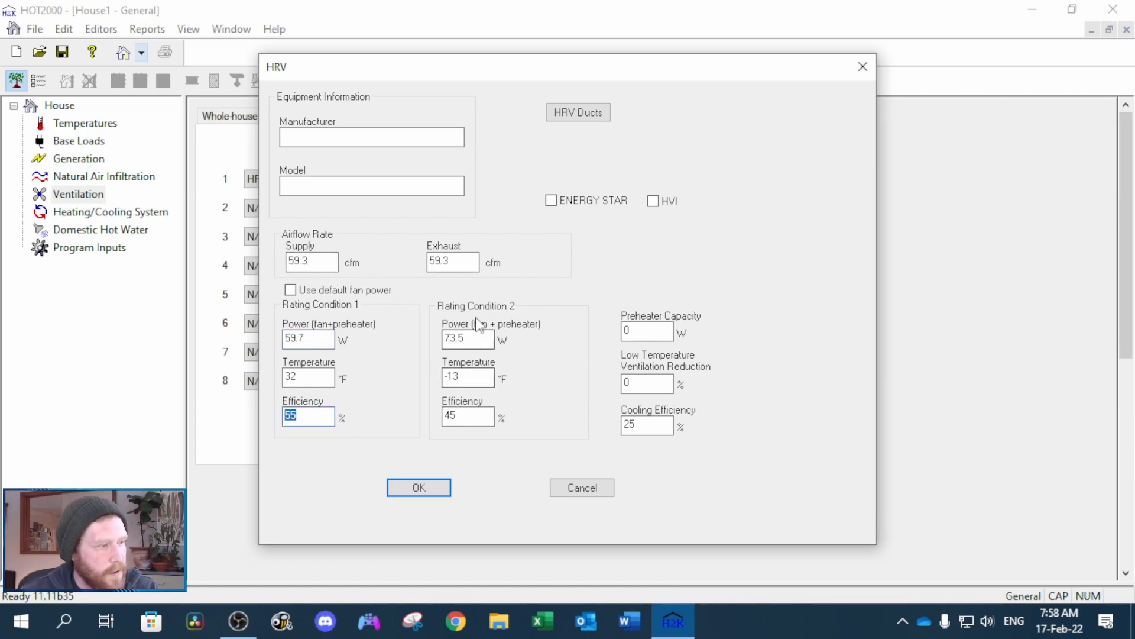
left_click_drag(480, 335, 414, 347)
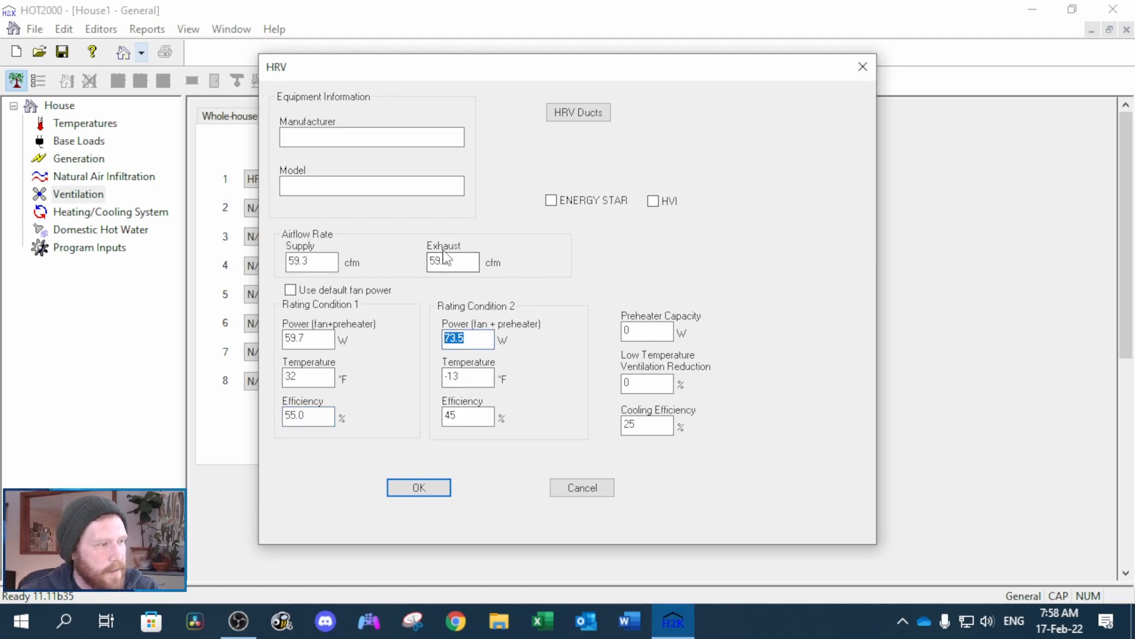
left_click_drag(473, 418, 426, 423)
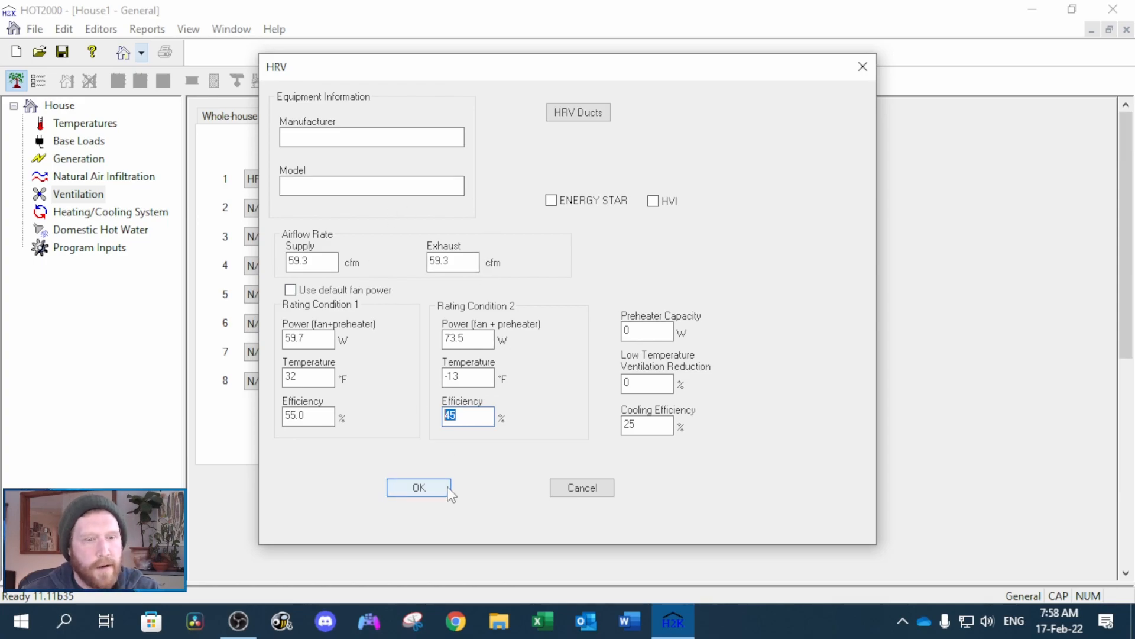
left_click(573, 493)
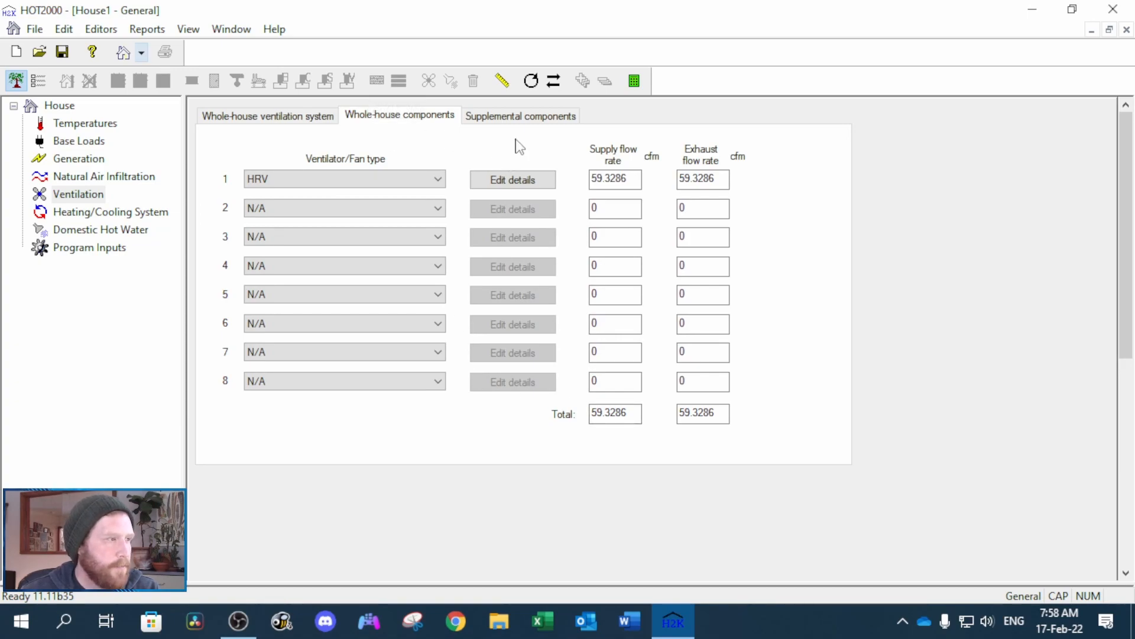
- Add a range hood and two bathroom fans as supplemental ventilation components 2 to 4, below the dryer
left_click(495, 122)
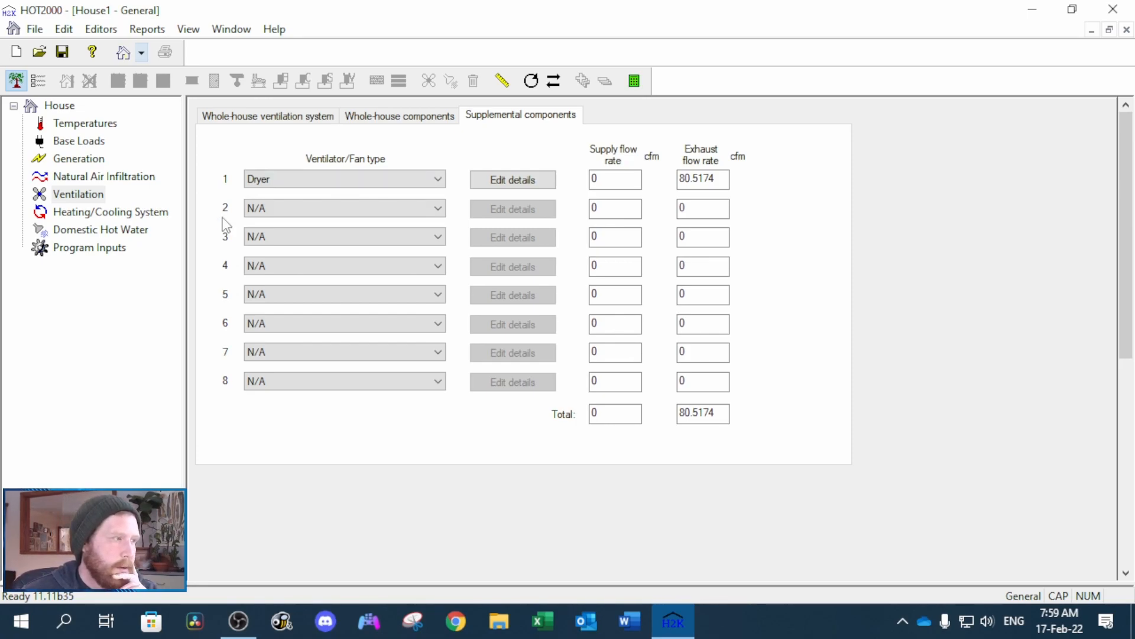
left_click(276, 218)
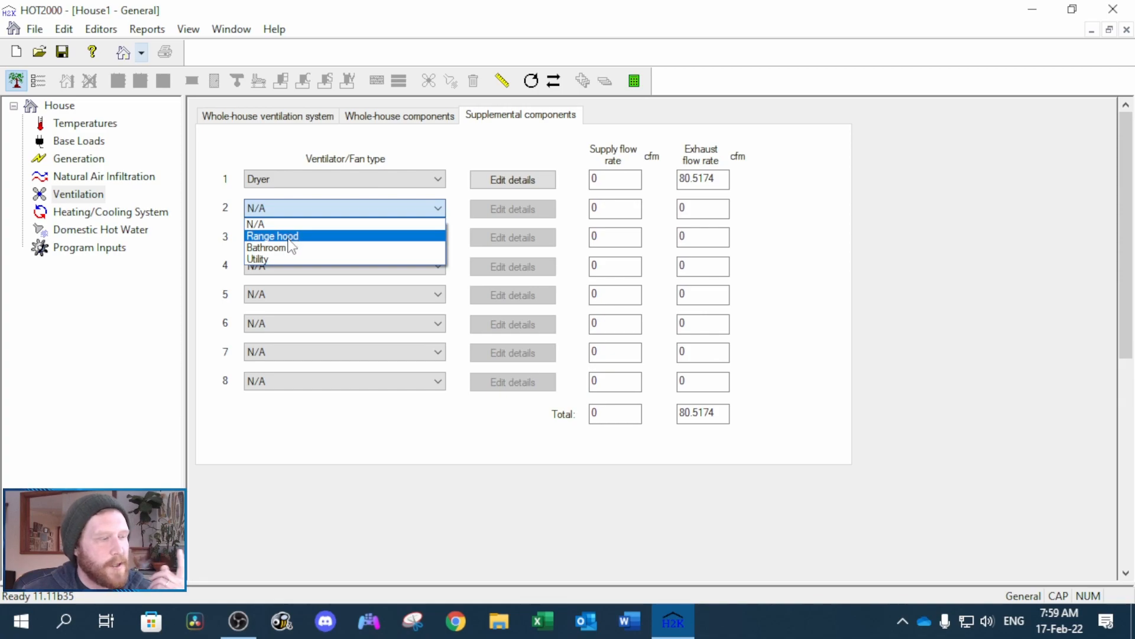
left_click(290, 237)
left_click(287, 242)
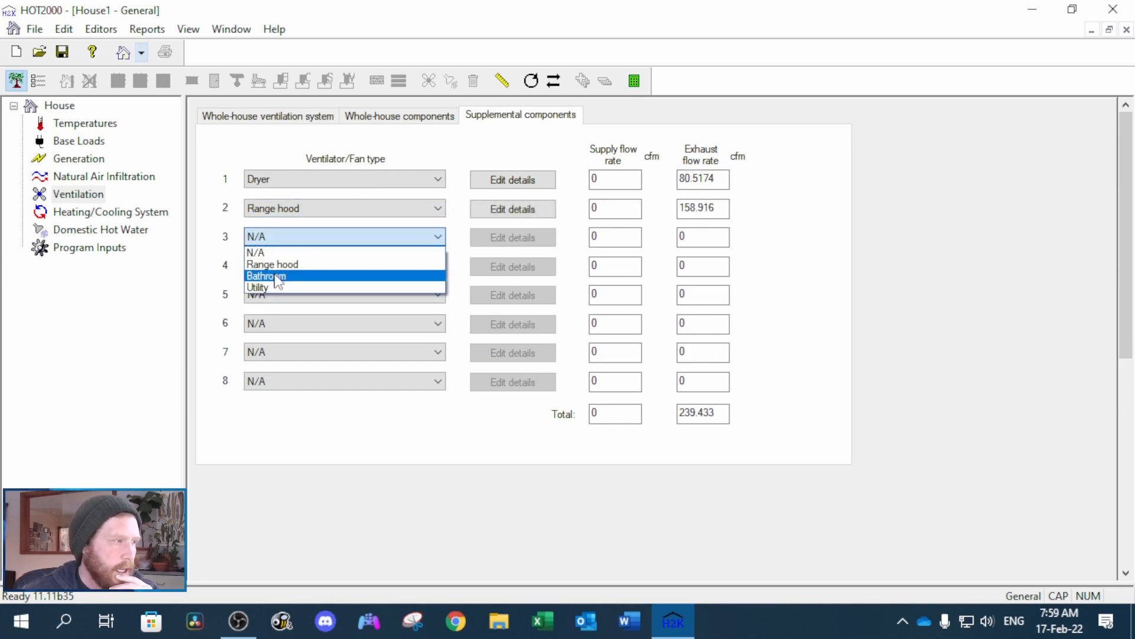
left_click(276, 277)
left_click(282, 268)
left_click(291, 305)
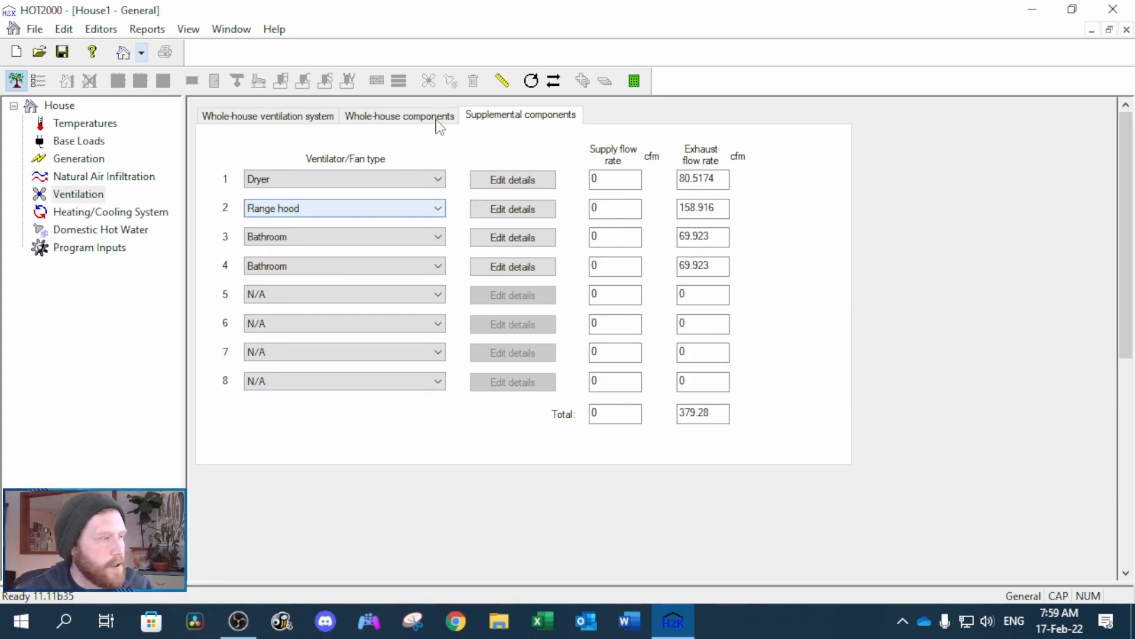
- Examine the heating system's baseboard specifications, including the efficiency
left_click(96, 214)
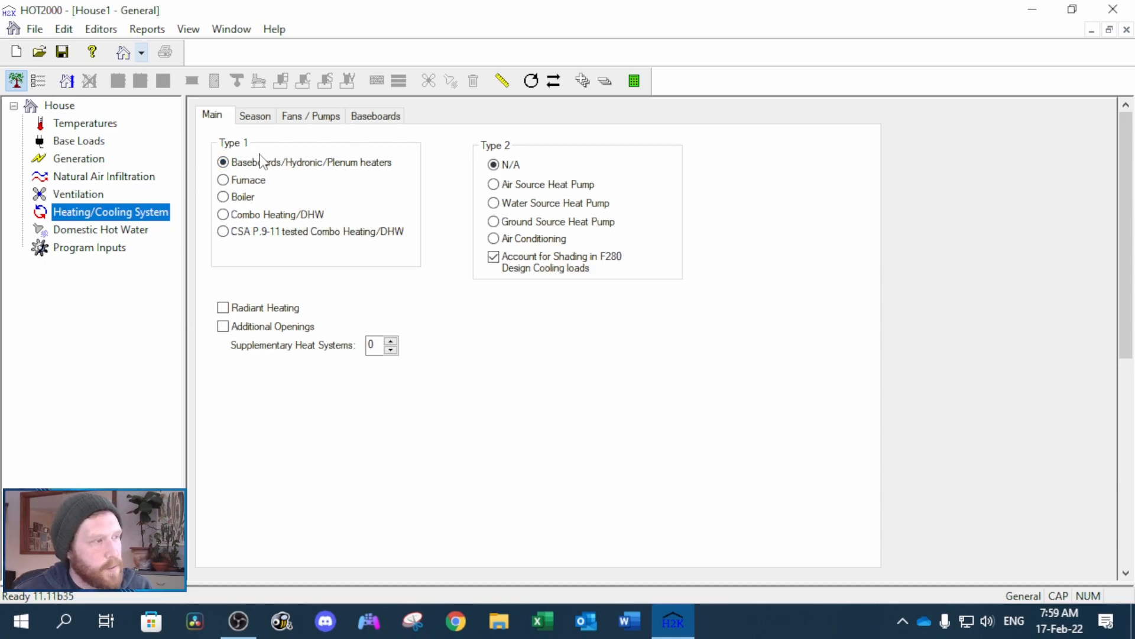
left_click(366, 115)
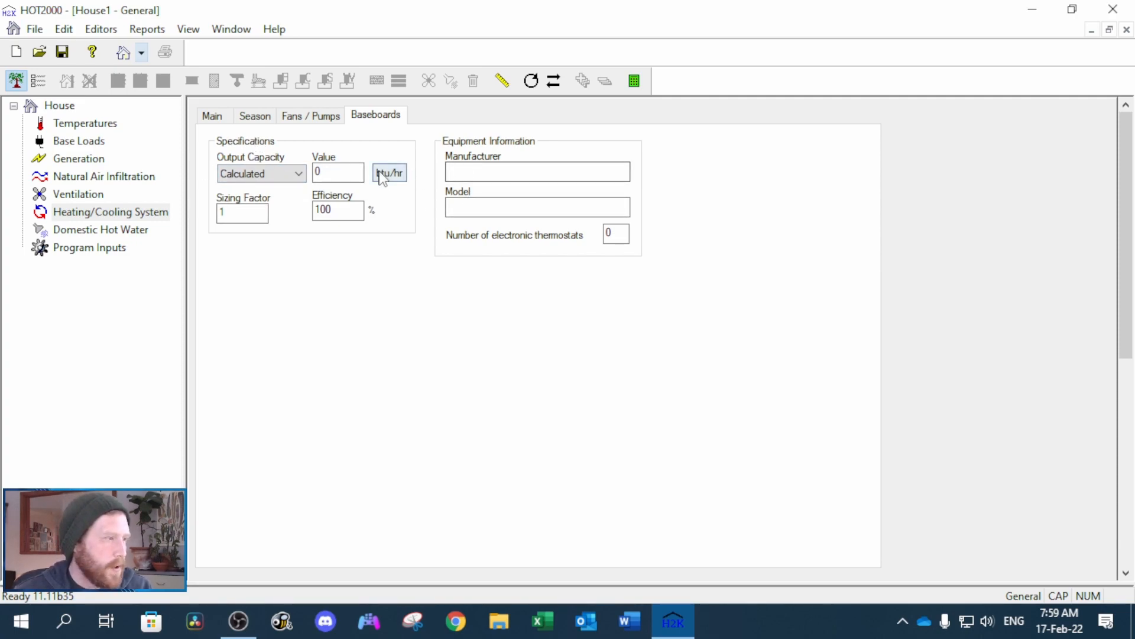
left_click_drag(354, 207, 289, 221)
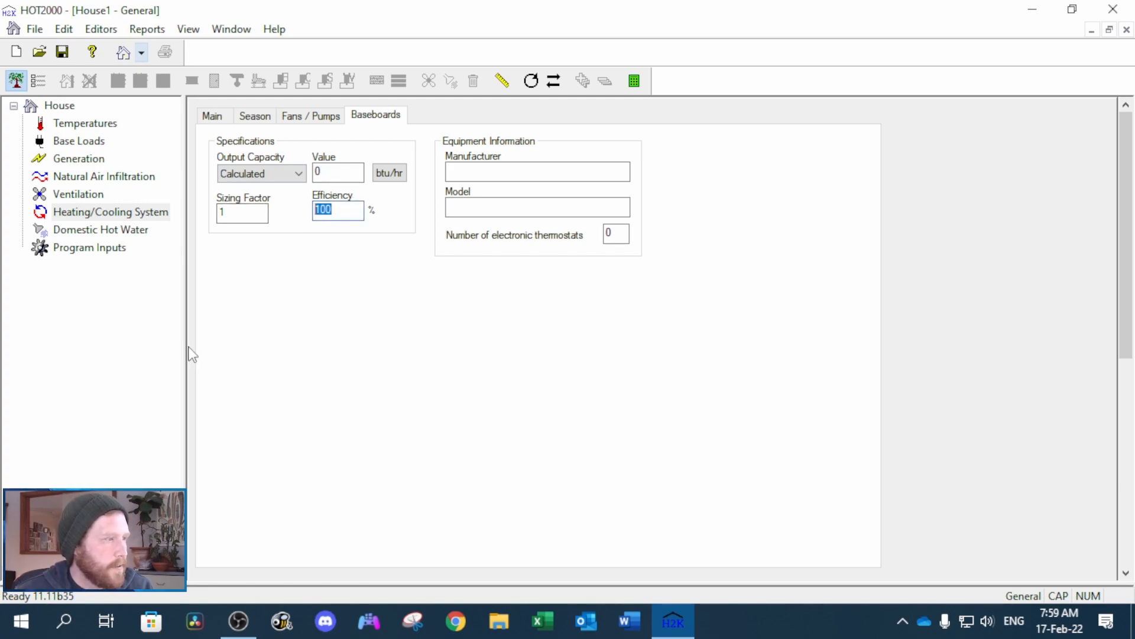
- Change the Type 1 heating system to Furnace with natural gas as its energy source
left_click(219, 118)
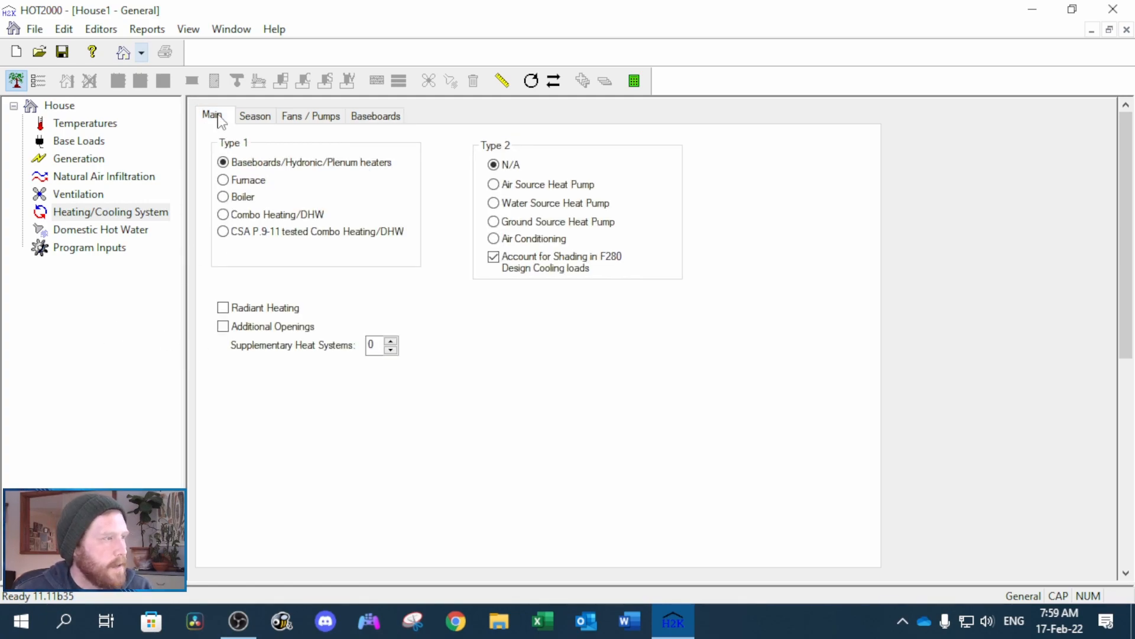
left_click(225, 180)
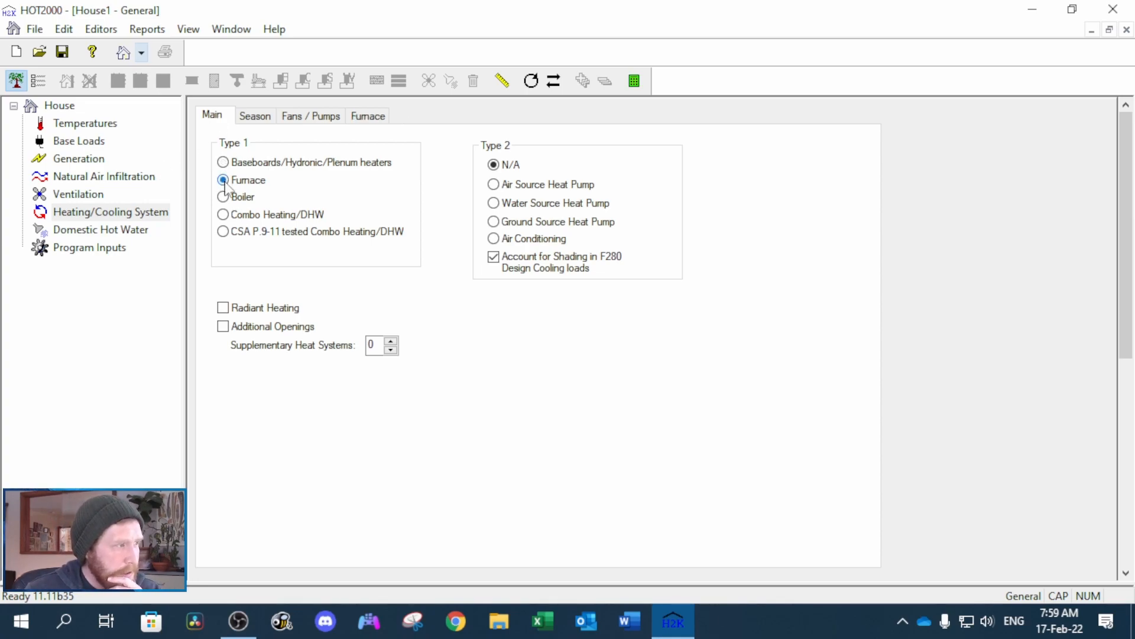
left_click(380, 122)
left_click(314, 181)
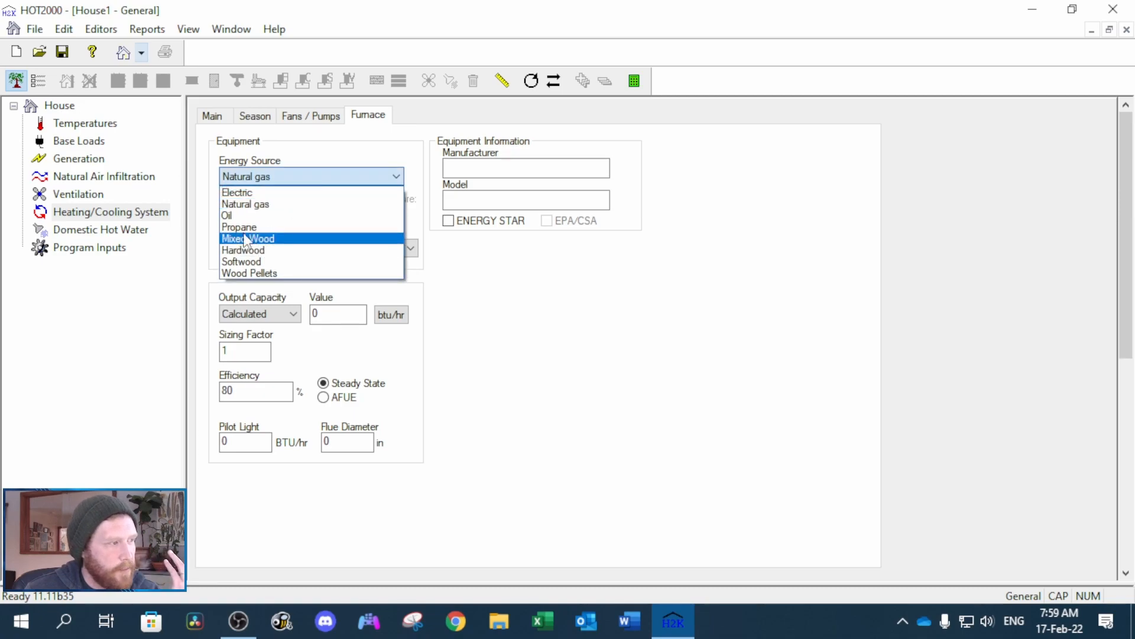
left_click(252, 204)
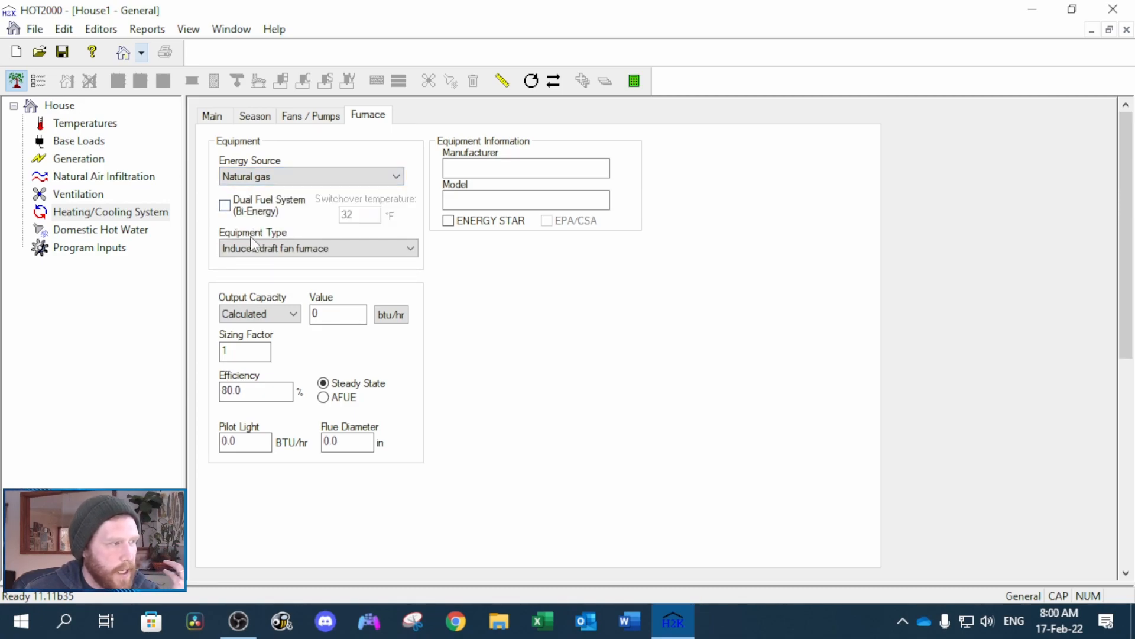
- Try Furnace w/ continuous pilot as the furnace's equipment type, and switch it to Furnace w/ spark ignition
left_click(247, 251)
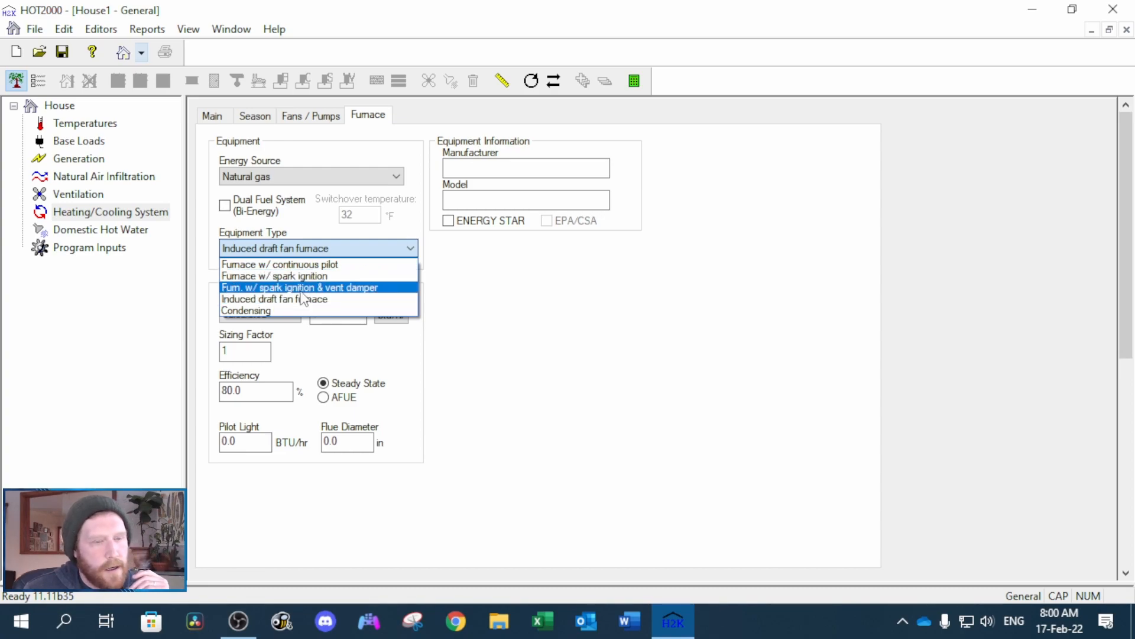
left_click(323, 266)
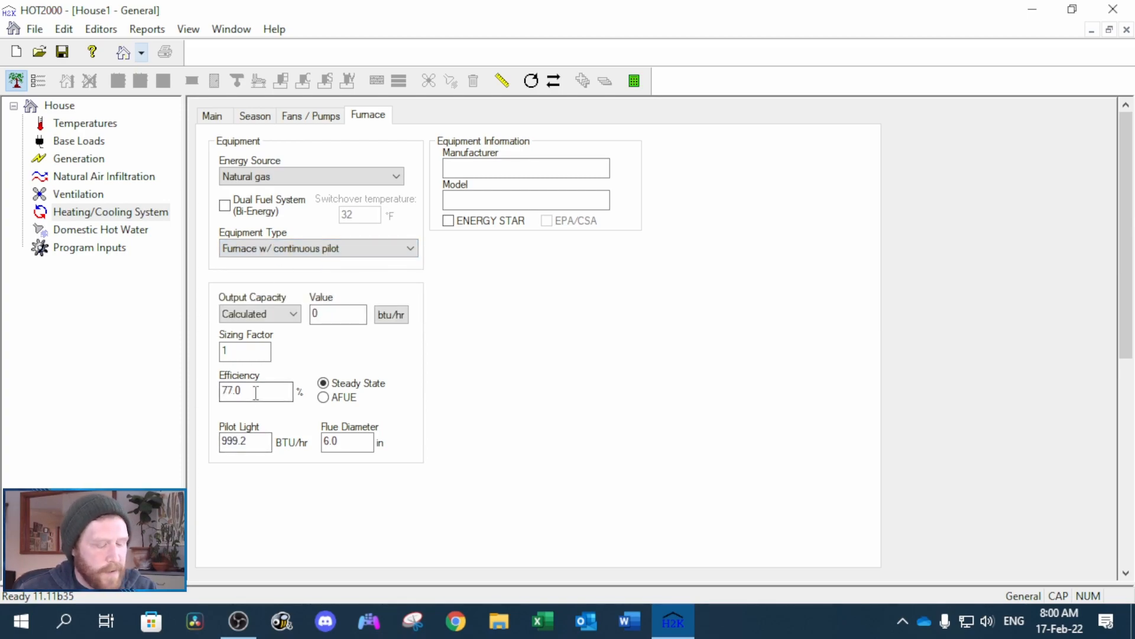
key("Down")
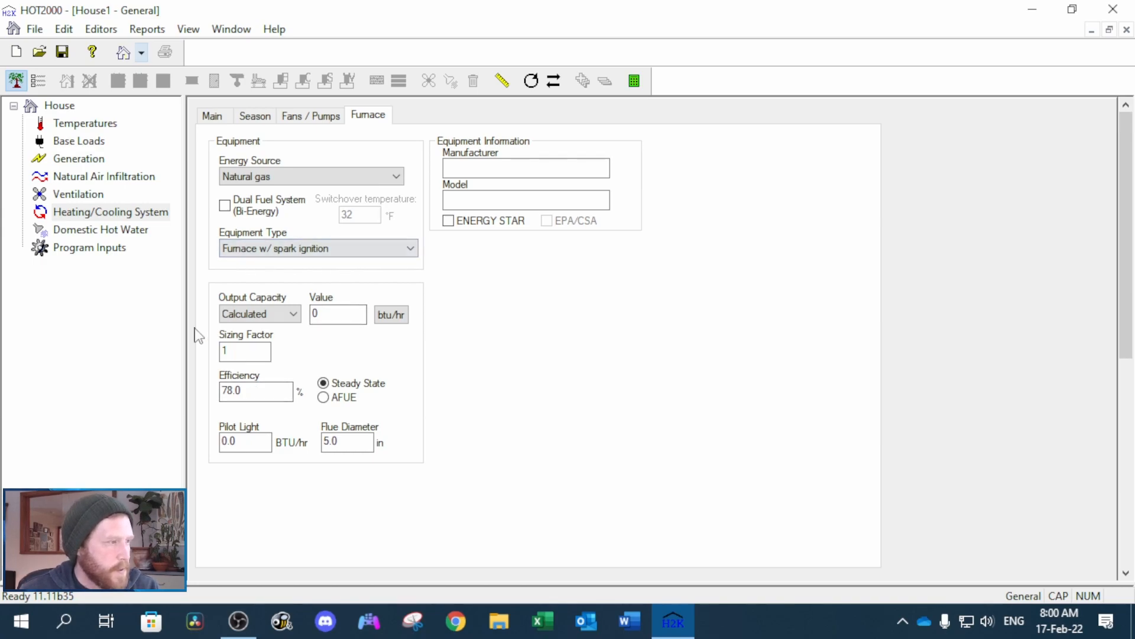
- Set the furnace's equipment type to Condensing and its output capacity to a user-specified 80000 btu/hr
key("Down")
key("Down")
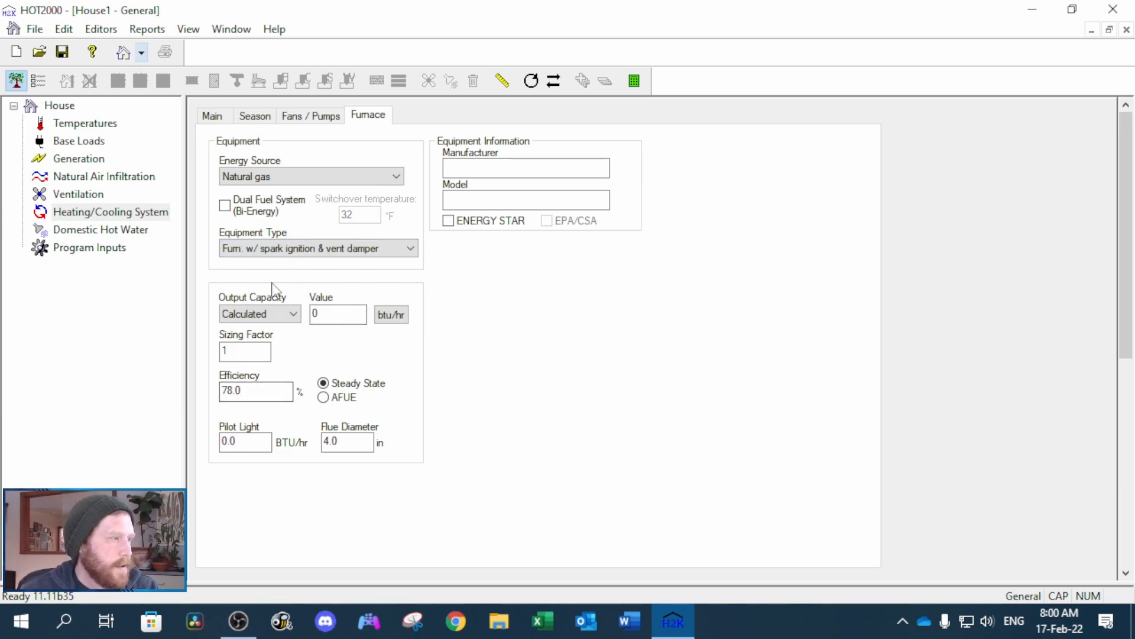
key("Down")
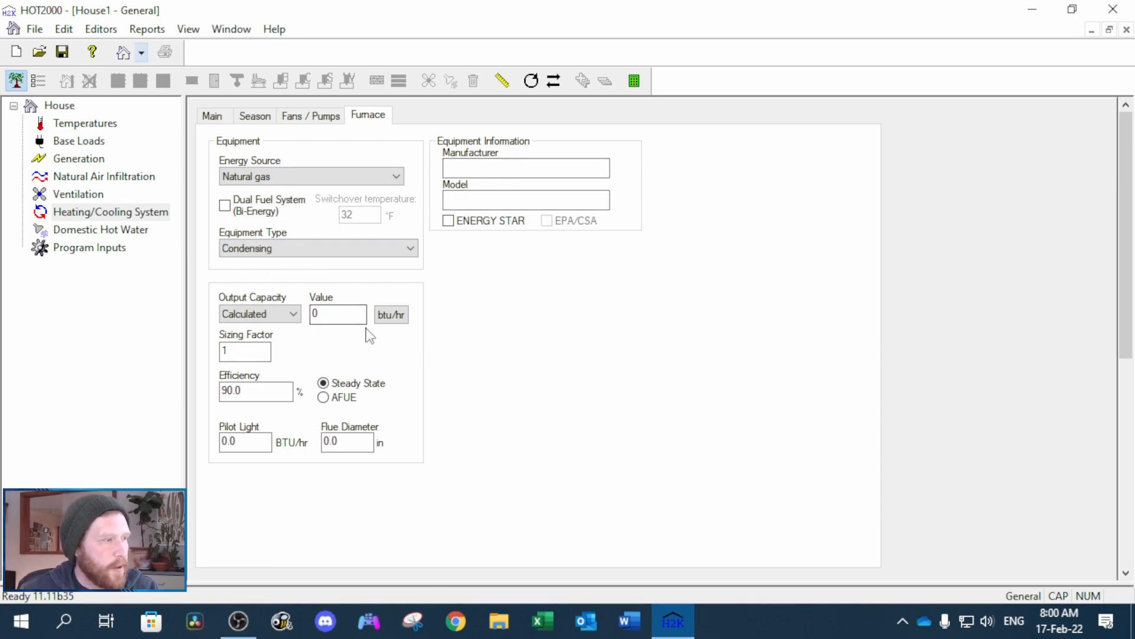
double_click(328, 319)
left_click(284, 314)
left_click(253, 330)
key("Tab")
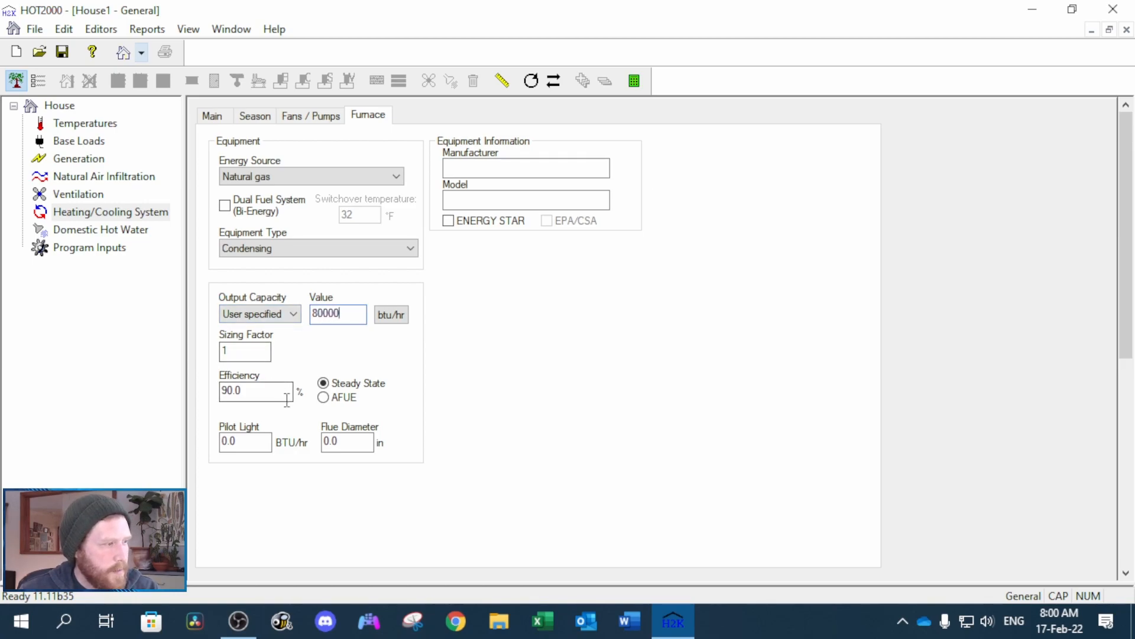
left_click_drag(275, 393, 224, 393)
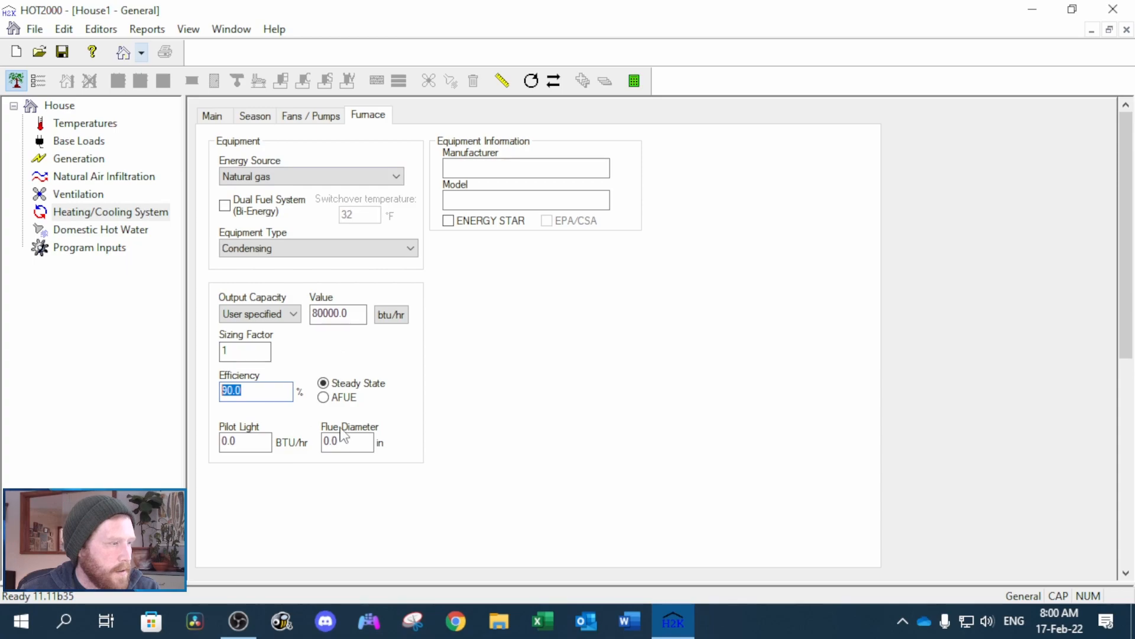
- Change the Type 1 heating system to Boiler and add an Air Source Heat Pump as the Type 2 system
left_click(213, 115)
left_click(238, 197)
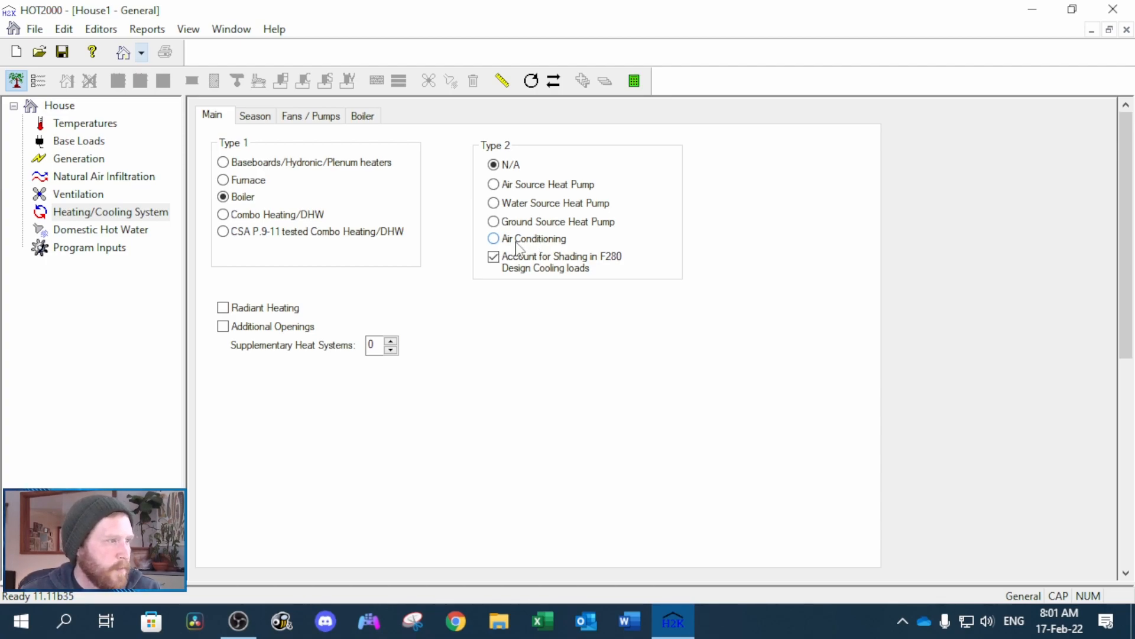
left_click(542, 186)
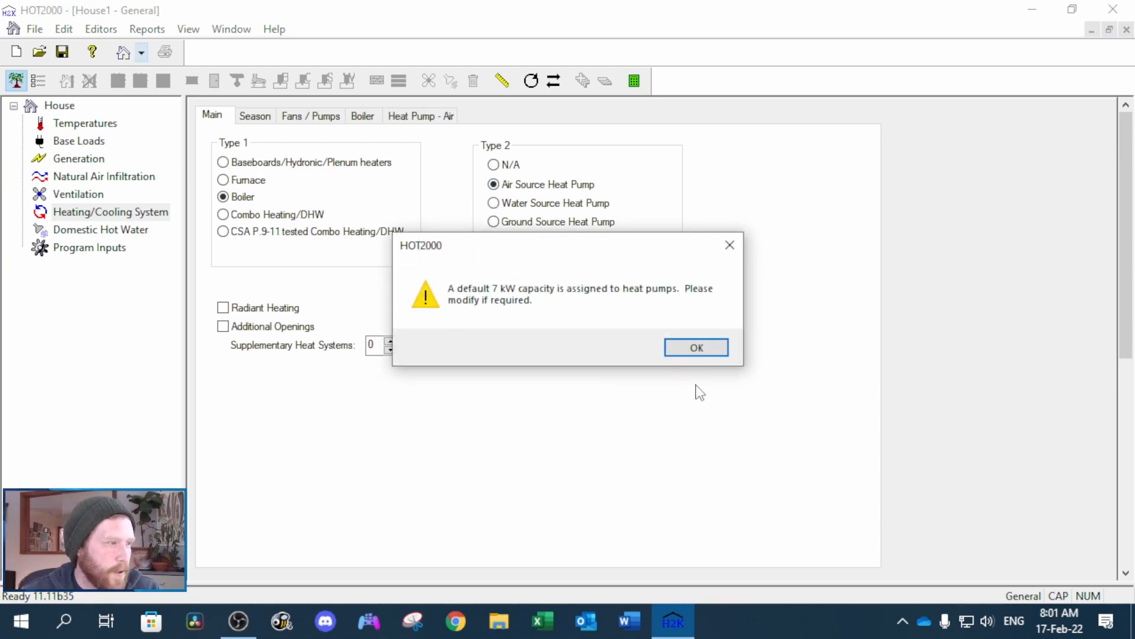
left_click(718, 354)
- Set the air source heat pump's unit function to Heating/Cooling and review its central equipment type options
left_click(445, 117)
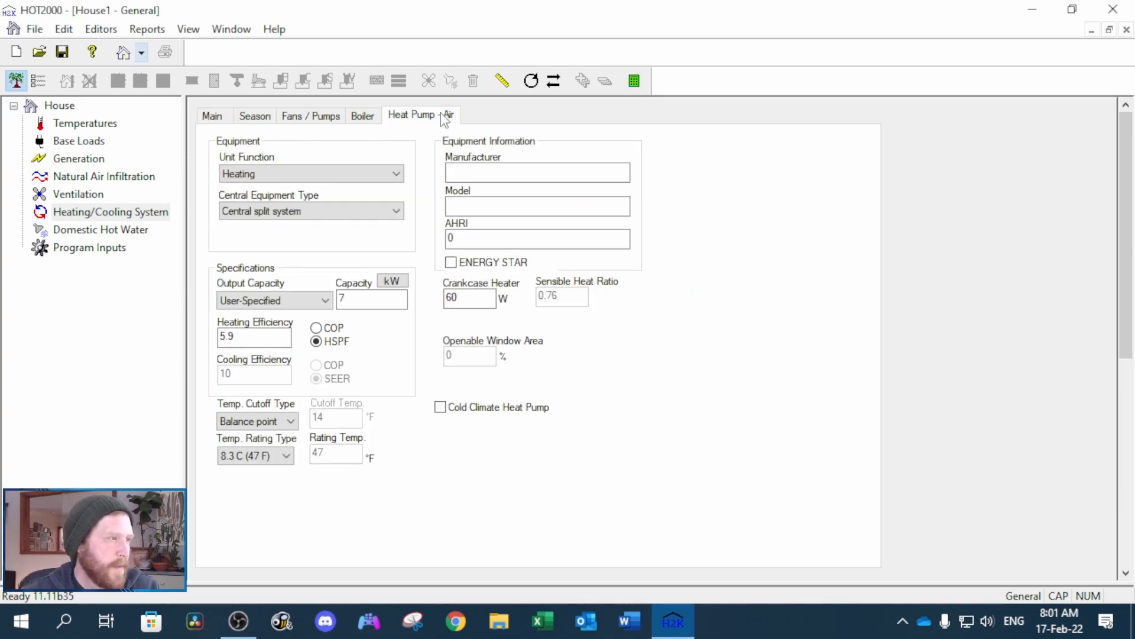
left_click(327, 175)
left_click(308, 201)
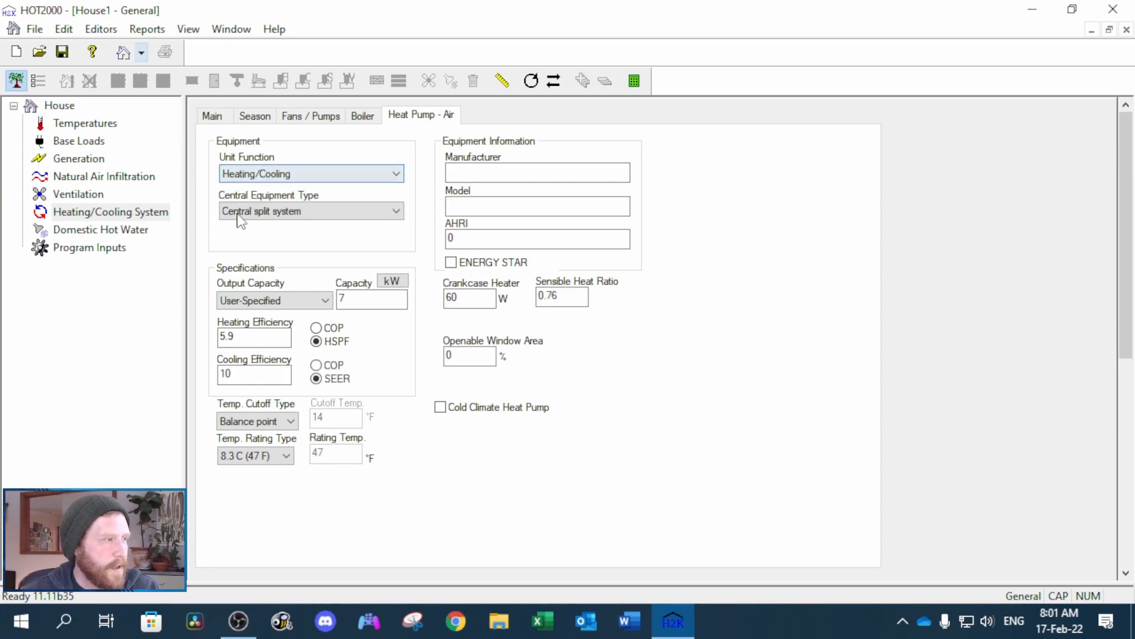
left_click(325, 213)
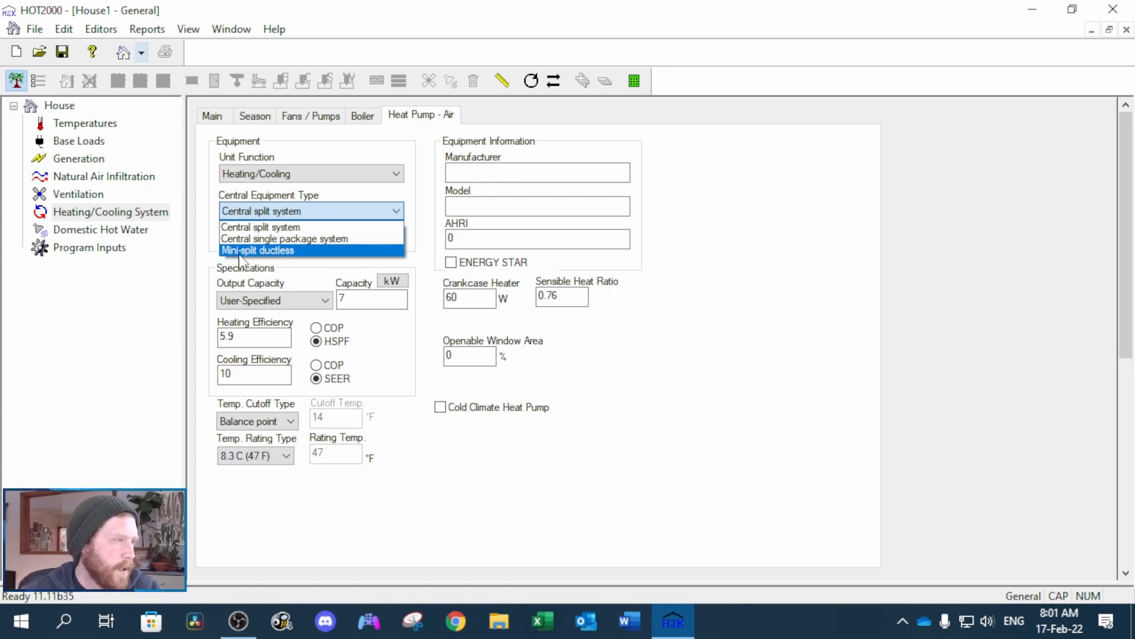
left_click(309, 264)
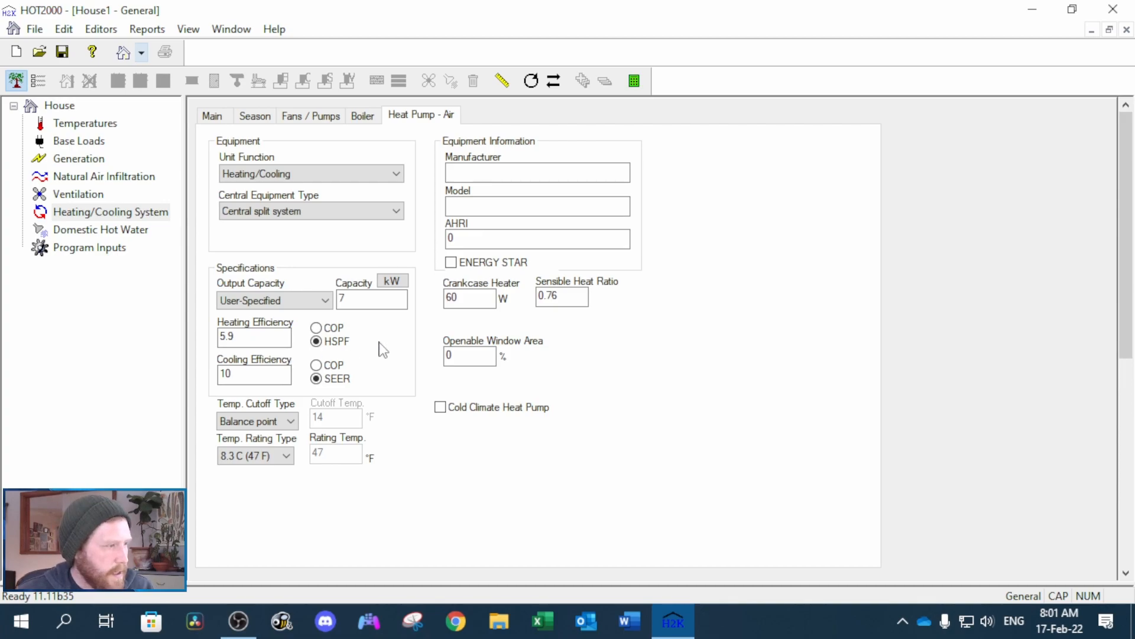
left_click(308, 216)
left_click(308, 216)
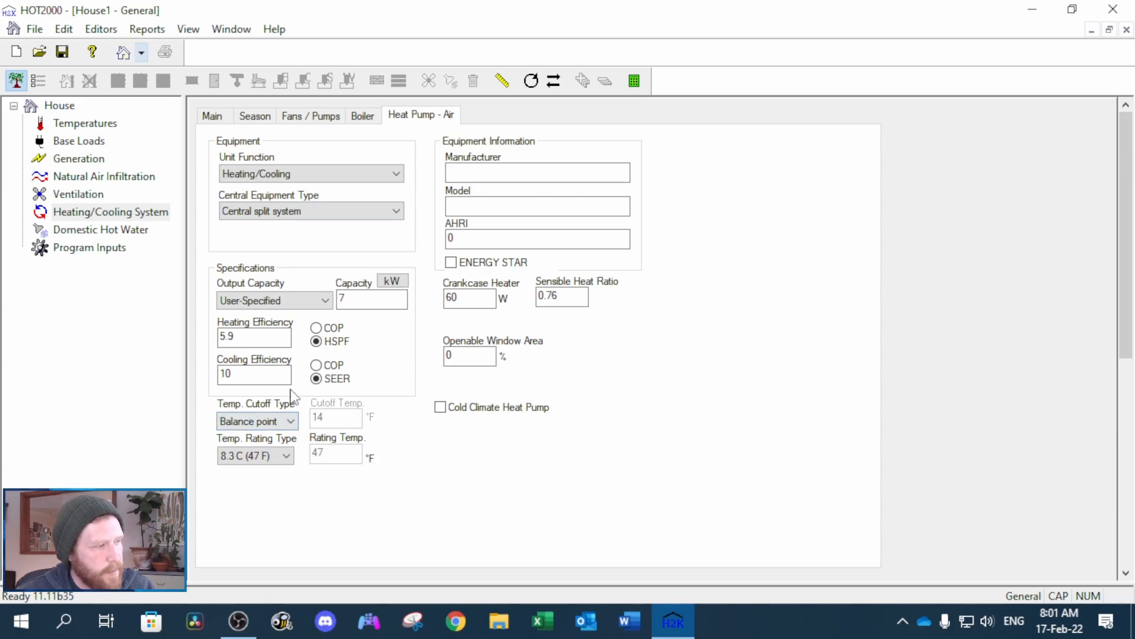
- Try the Restricted and Unrestricted temperature cutoff types for the heat pump, and return it to Balance point
left_click(248, 422)
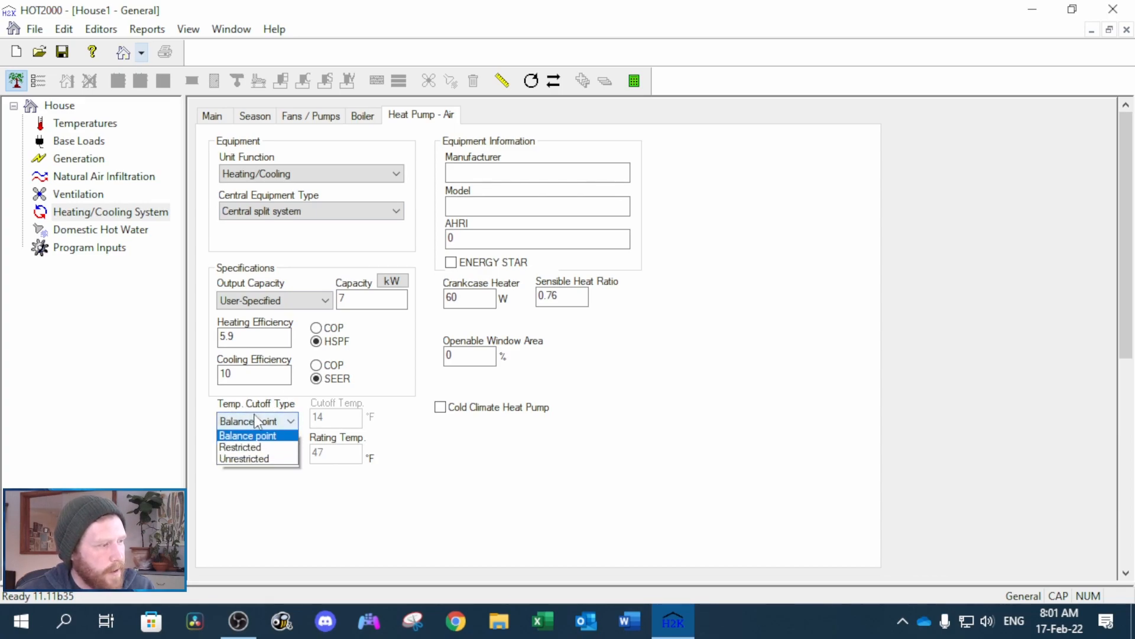
left_click(247, 451)
key("Tab")
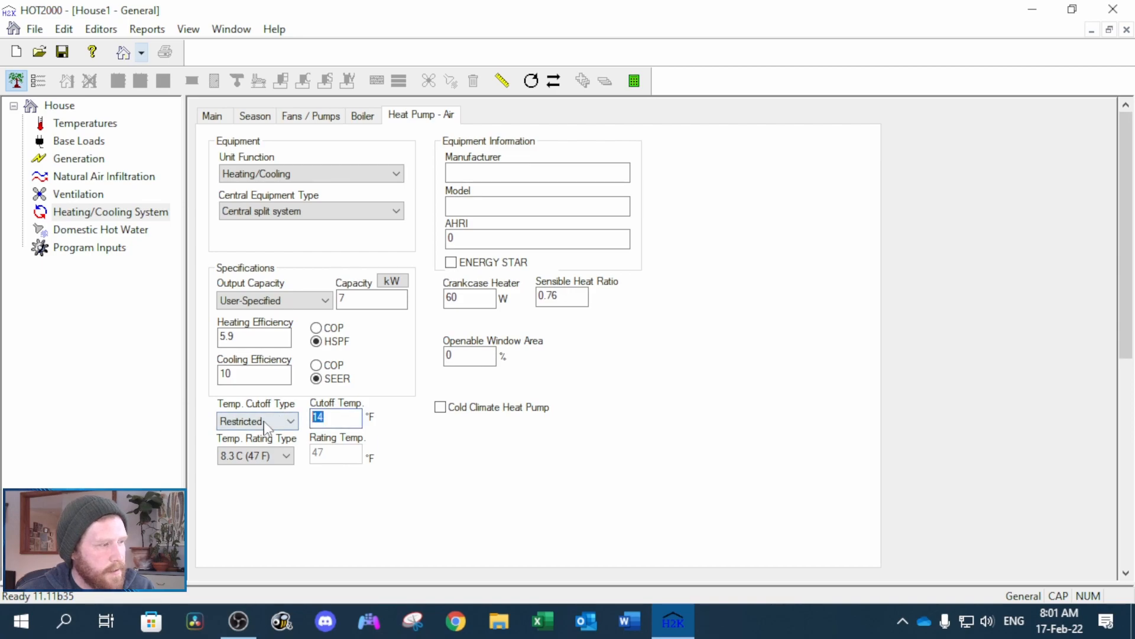
left_click(247, 422)
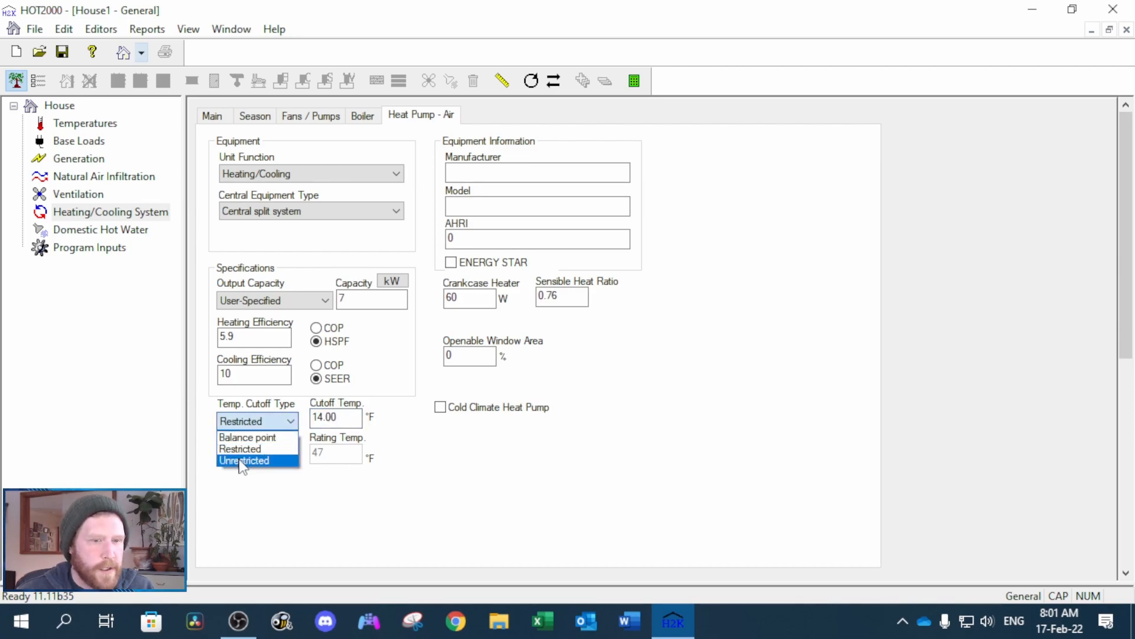
left_click(242, 461)
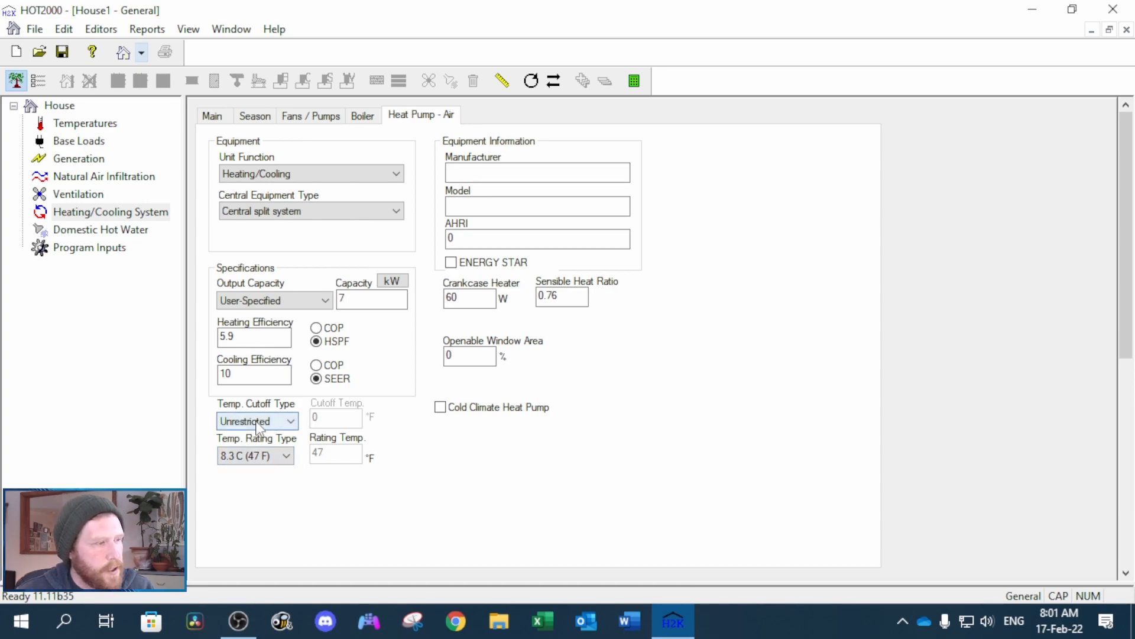
left_click(256, 421)
left_click(249, 438)
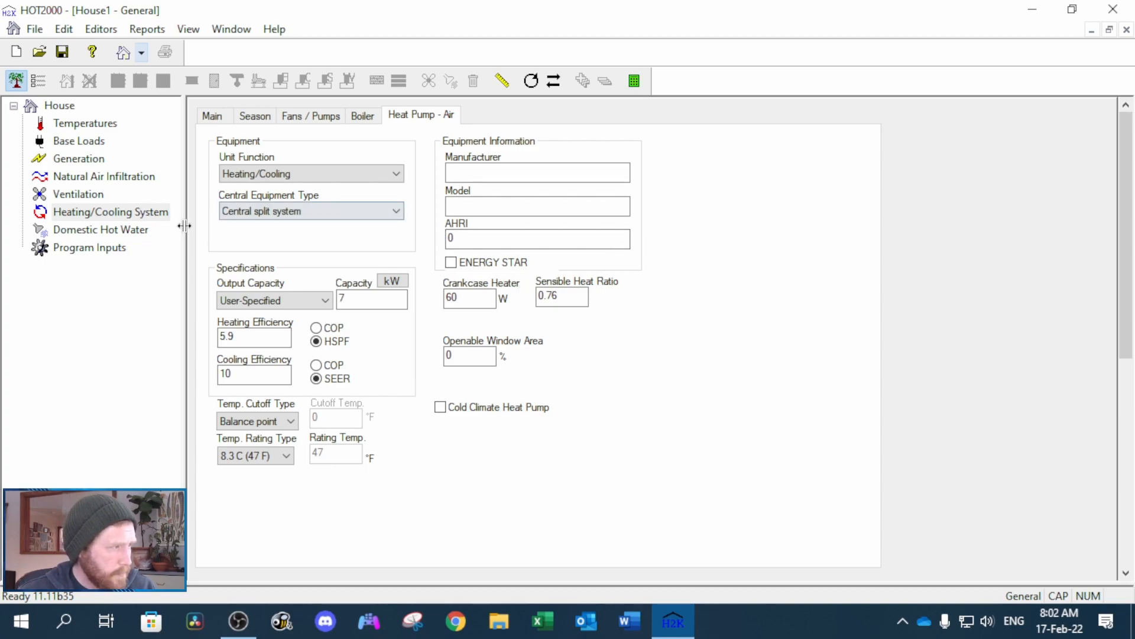
- Set the primary domestic hot water system to Electricity with an Integrated heat pump tank type
left_click(120, 237)
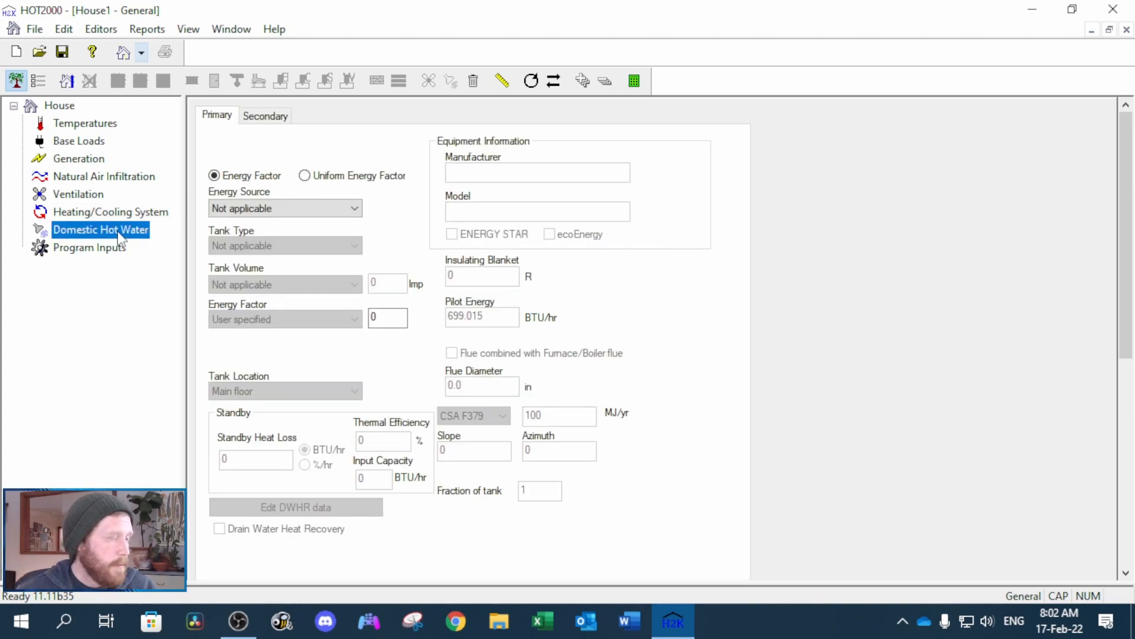
left_click(324, 216)
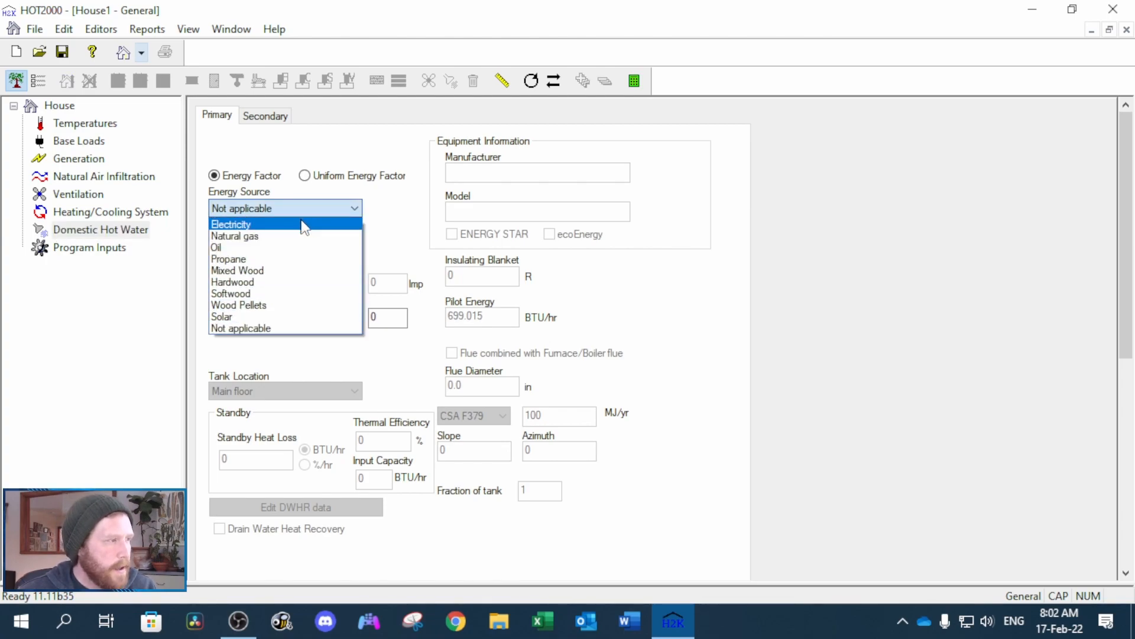
left_click(303, 226)
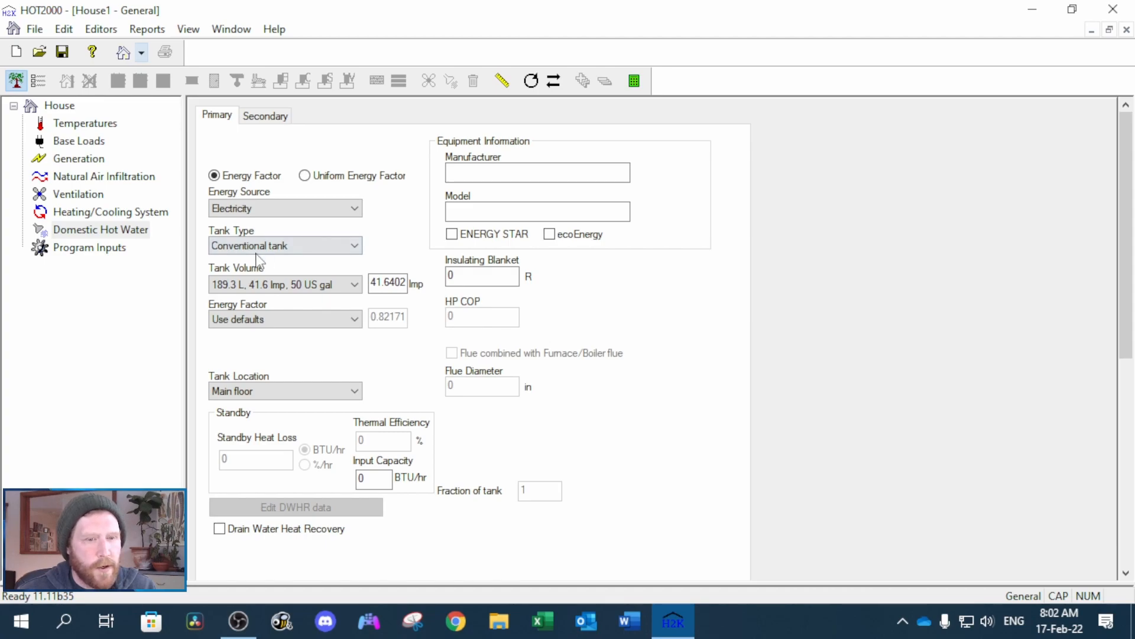
left_click(280, 251)
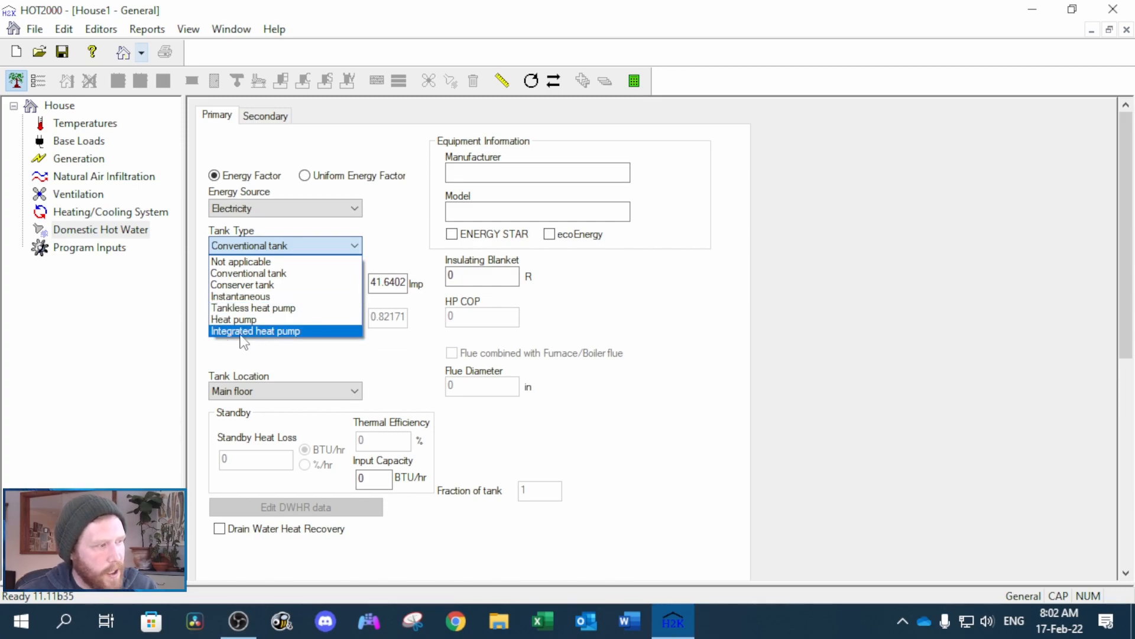
left_click(273, 332)
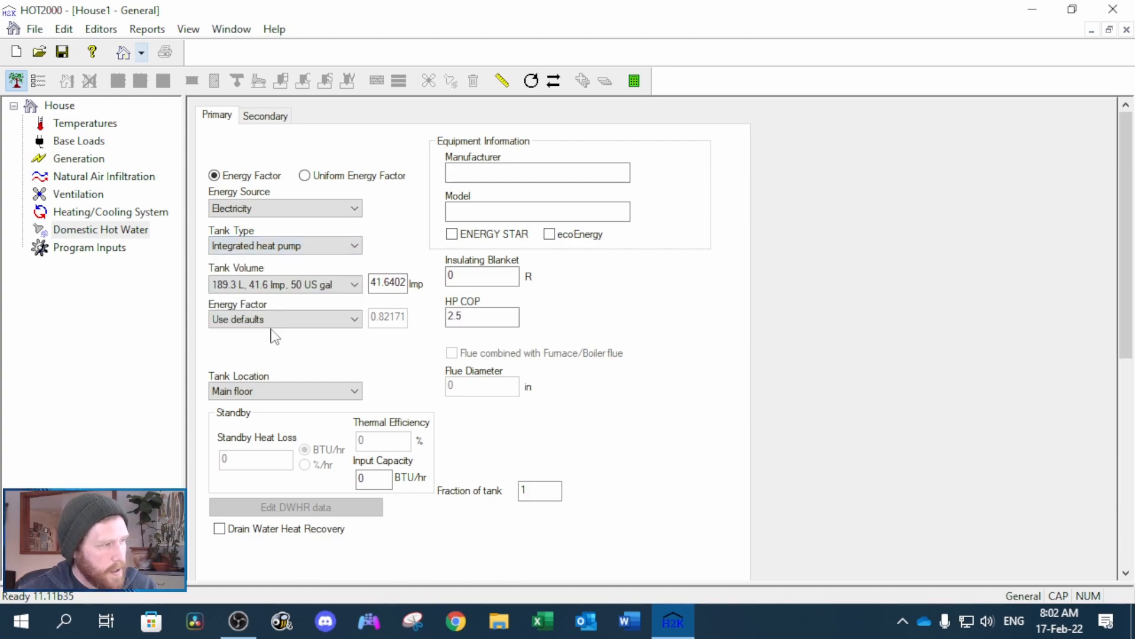
- Make the hot water tank's energy factor user specified and set it to 0.9
left_click(290, 320)
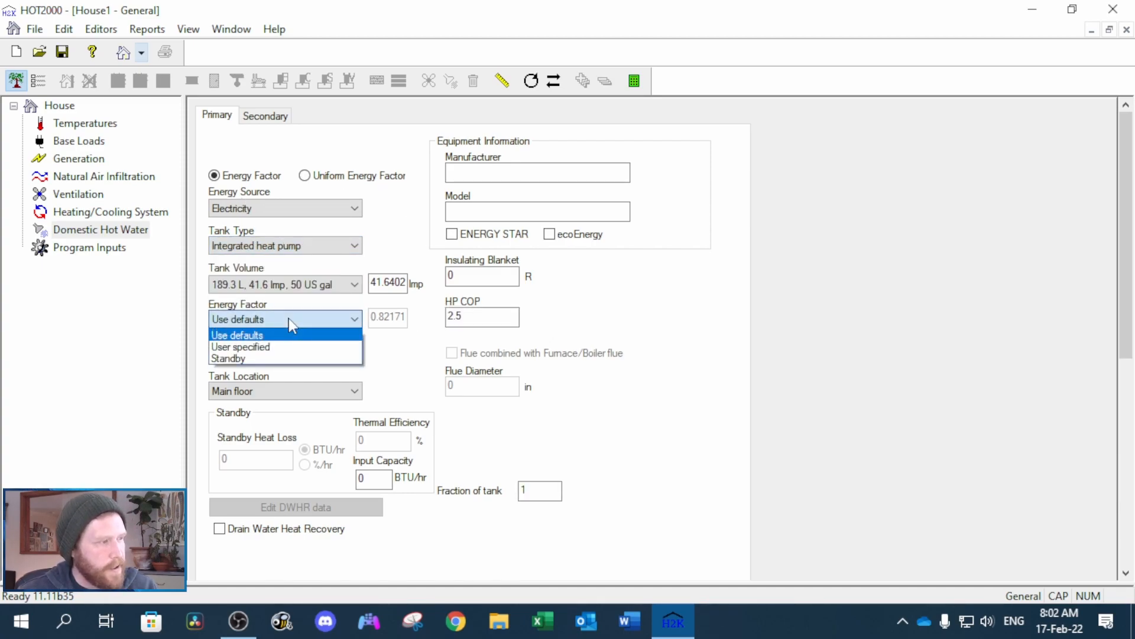
left_click(273, 347)
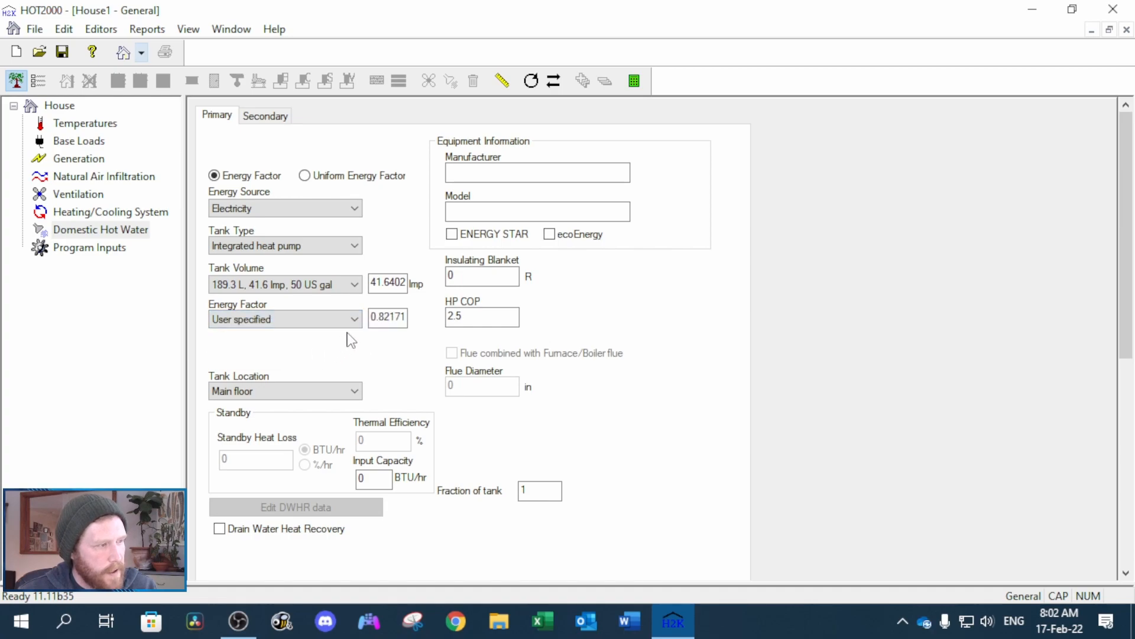
left_click_drag(376, 317, 406, 317)
type("4")
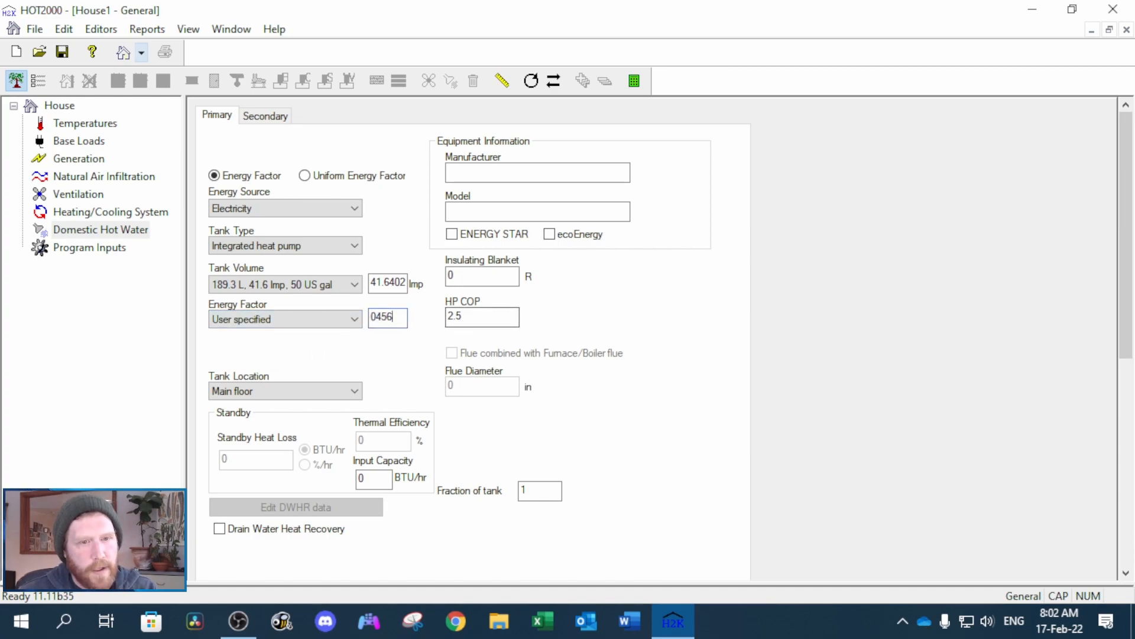
left_click(108, 210)
left_click(676, 348)
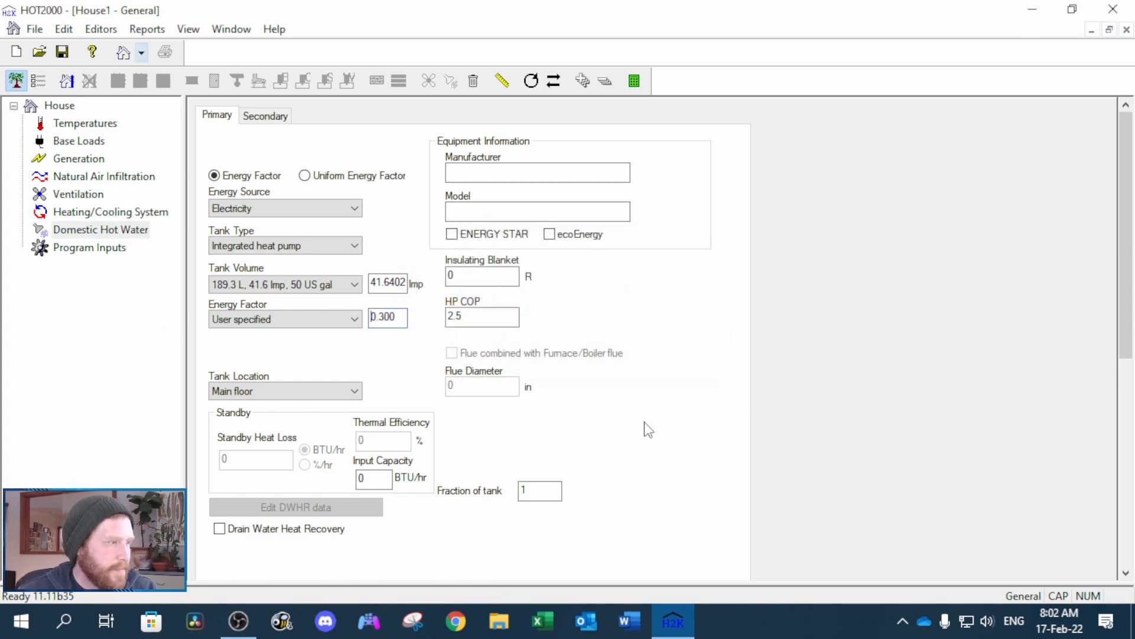
left_click(98, 236)
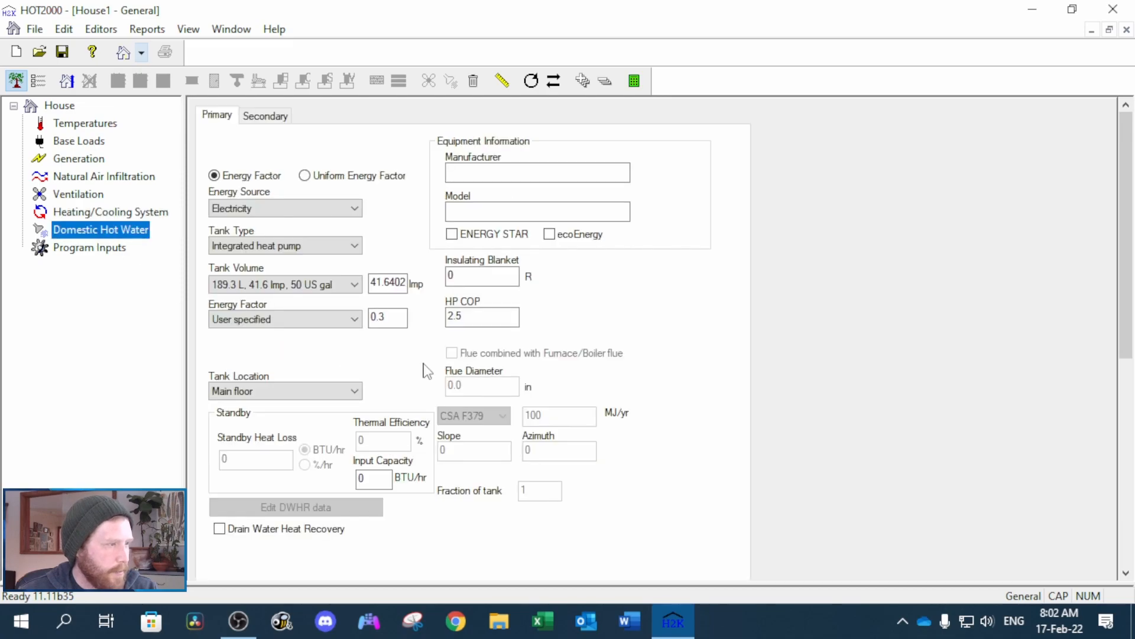
left_click(402, 315)
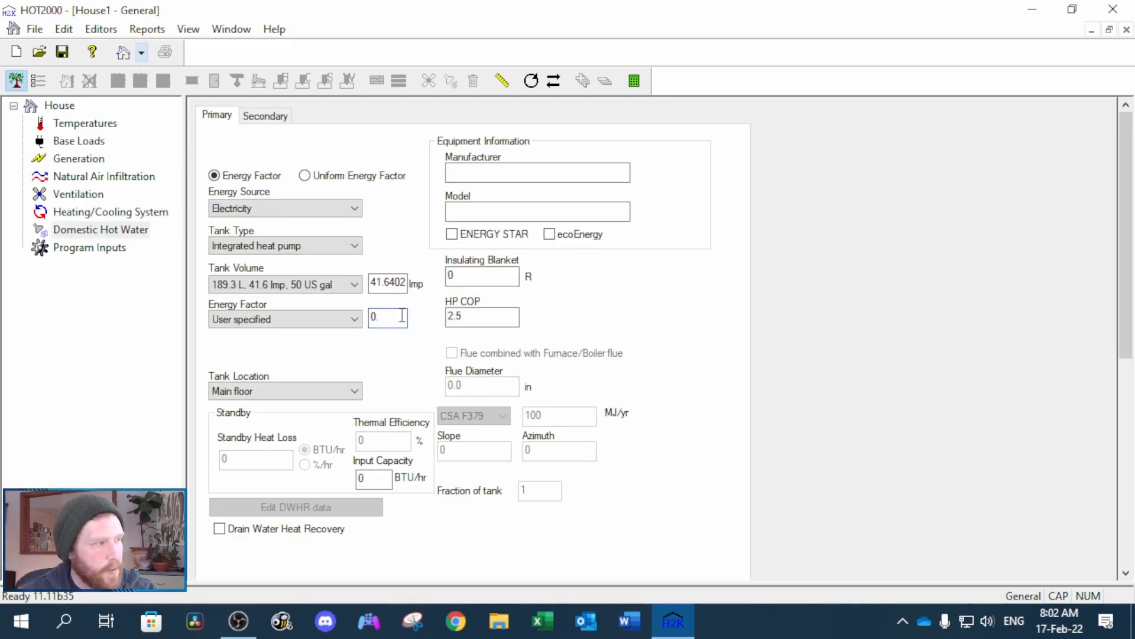
type("9")
key("Tab")
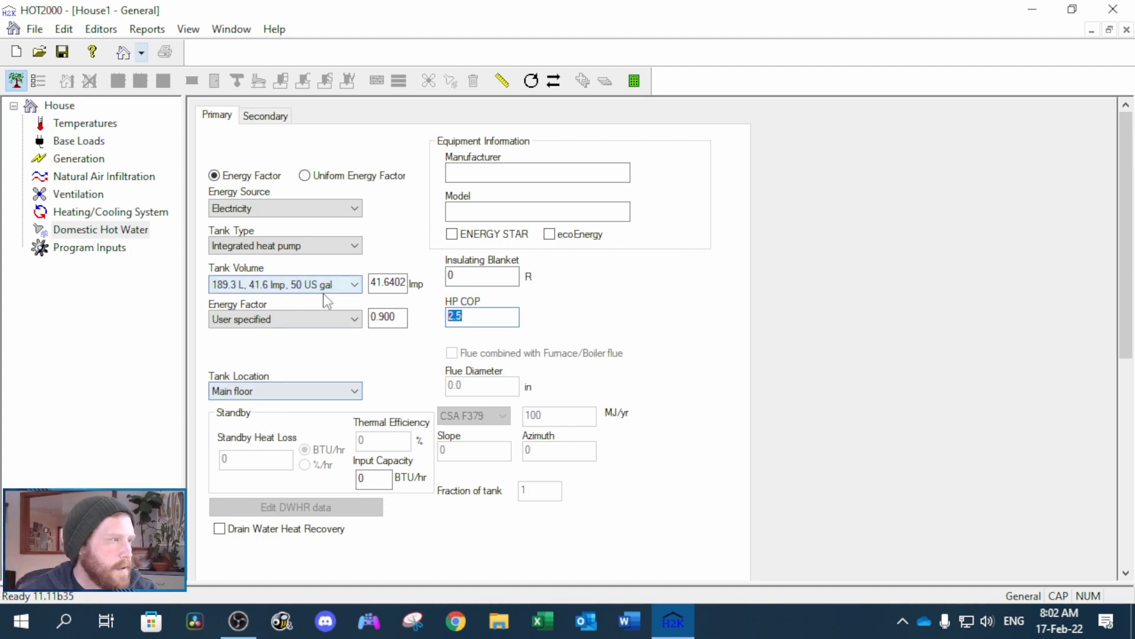
- Try the Uniform Energy Factor rating for the water heater, check its draw pattern options, and return to Energy Factor
left_click(363, 177)
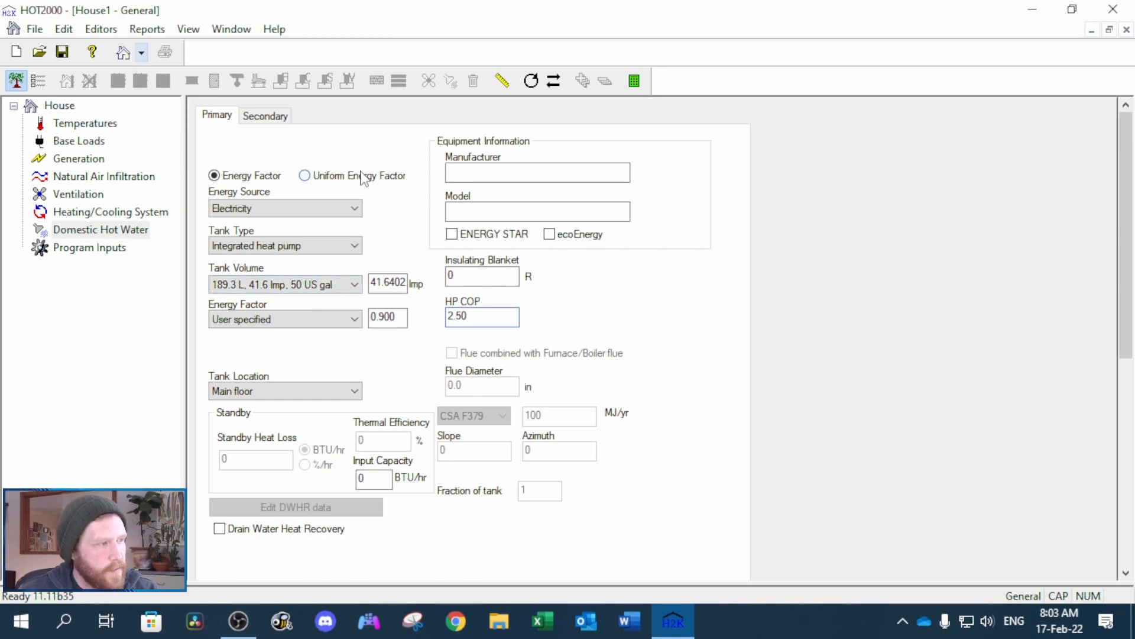
left_click(292, 362)
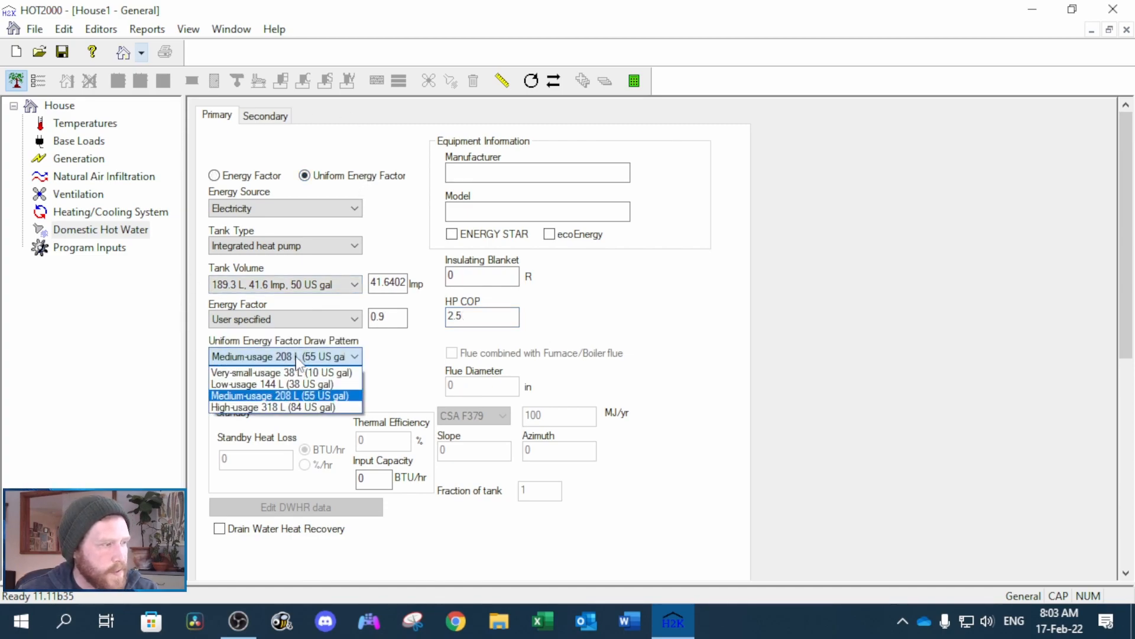
left_click(286, 357)
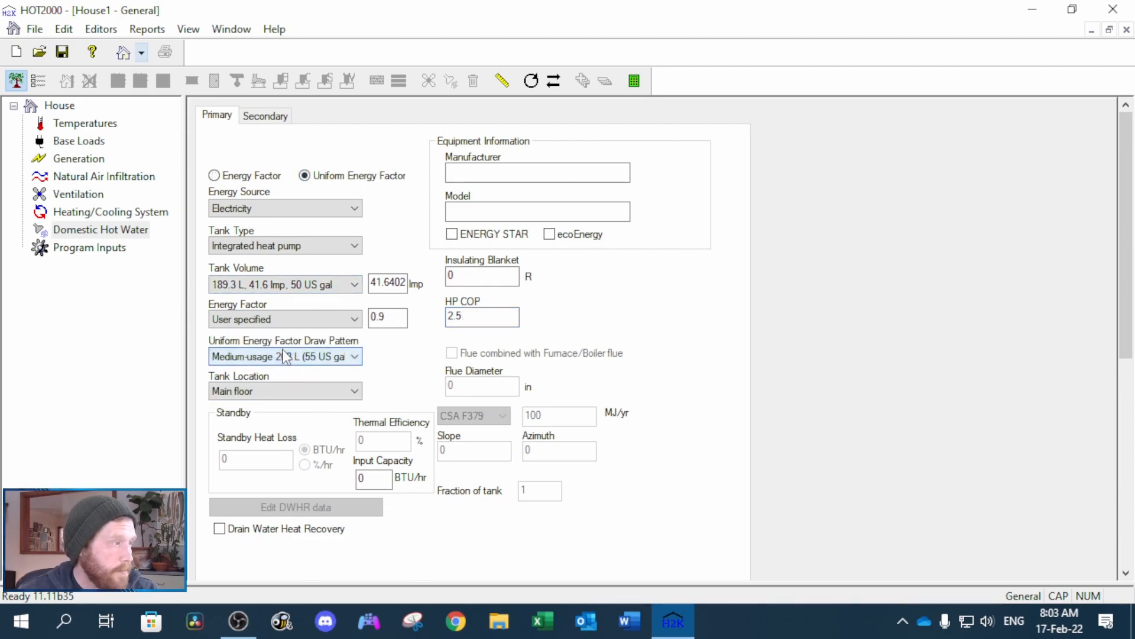
left_click(250, 175)
- Set the domestic hot water energy source to Natural gas and the tank type to Conventional tank (pilot)
left_click(246, 207)
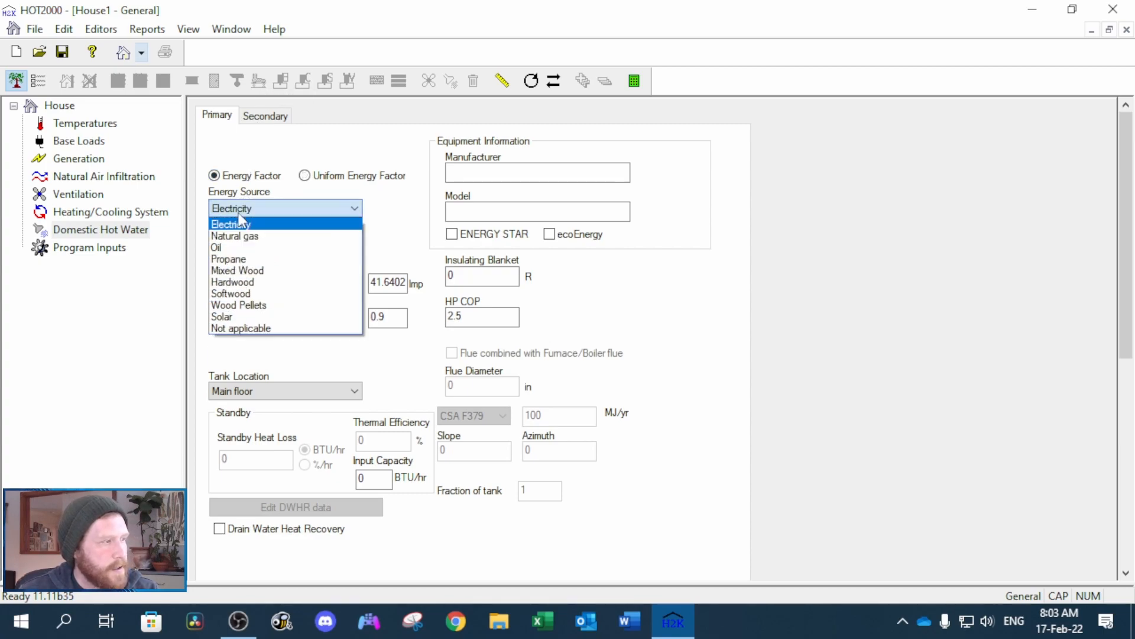
left_click(242, 237)
left_click(243, 244)
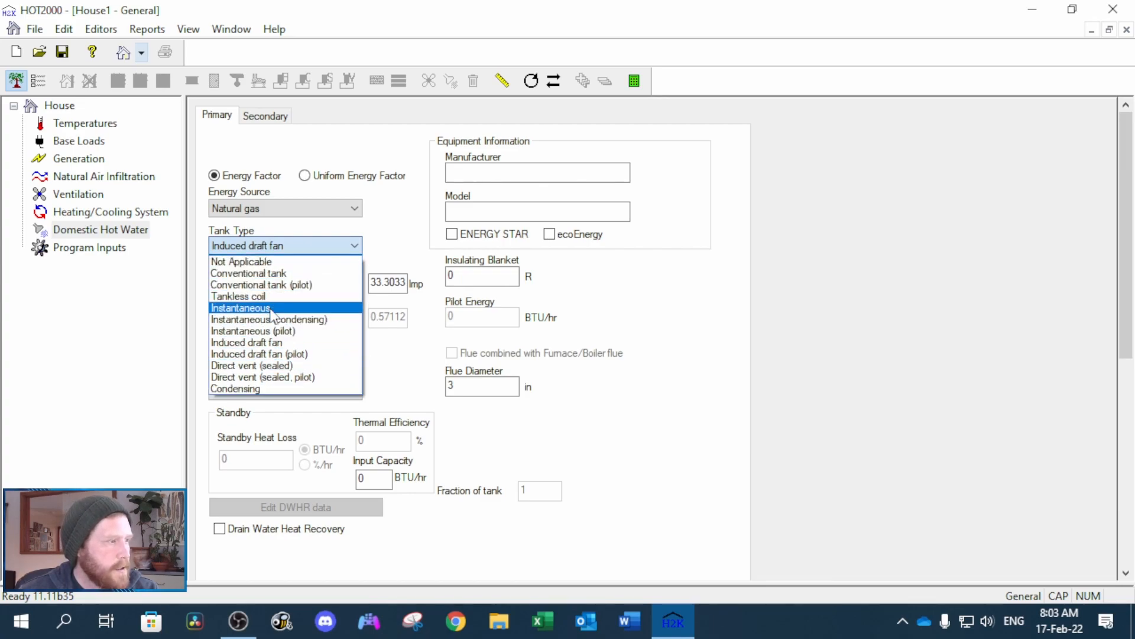
left_click(243, 308)
left_click(331, 246)
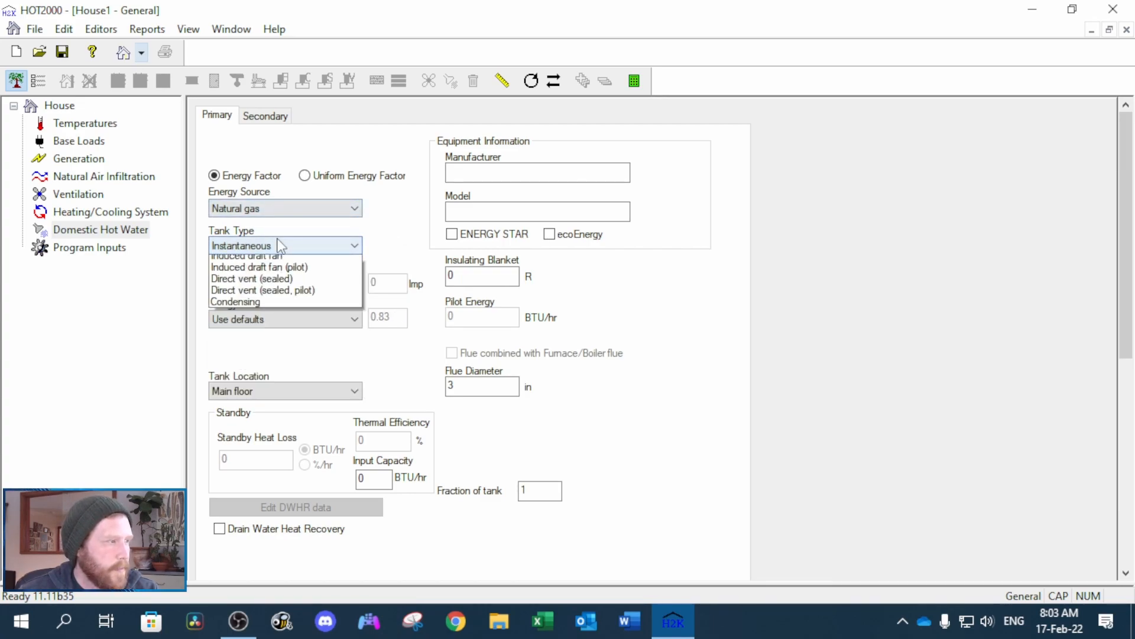
left_click(244, 285)
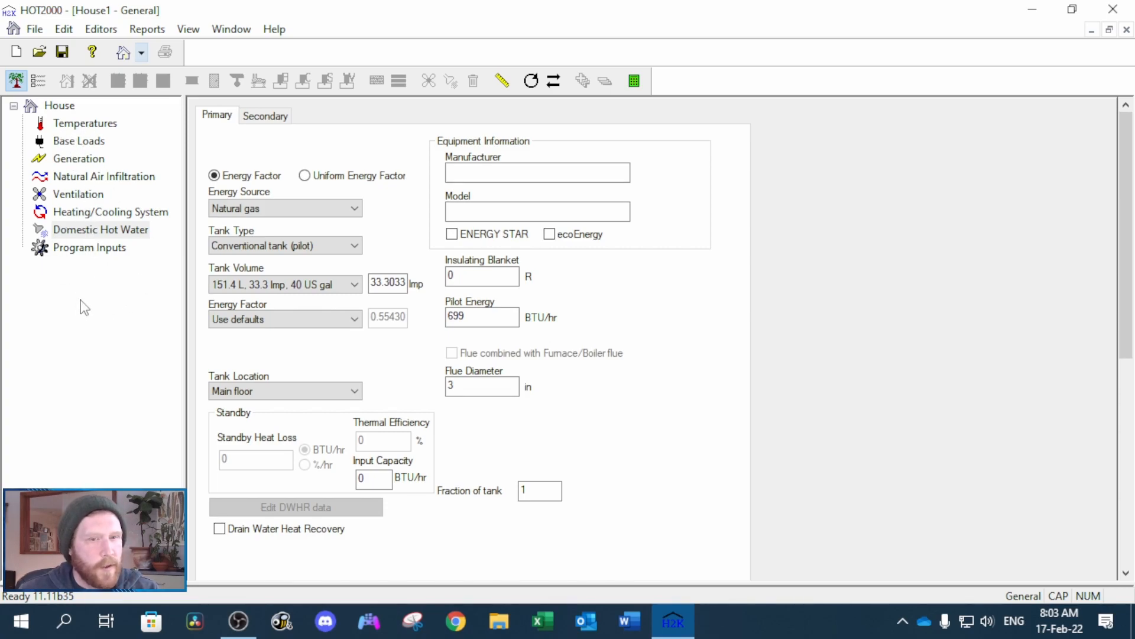
- Add a main wall component to the house
left_click(50, 108)
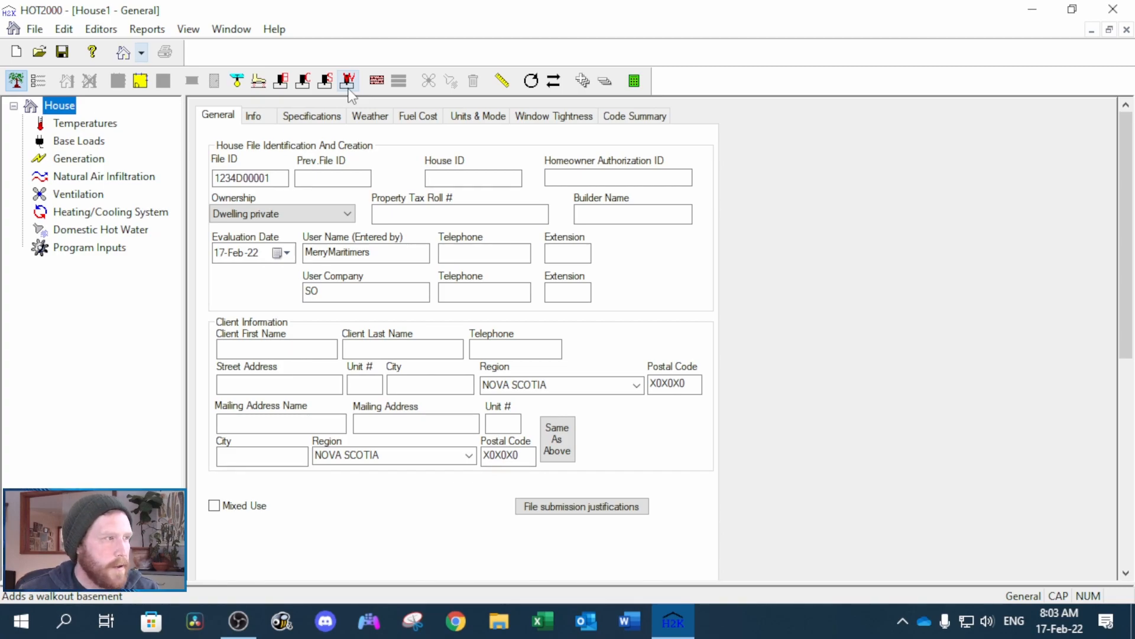
left_click(377, 82)
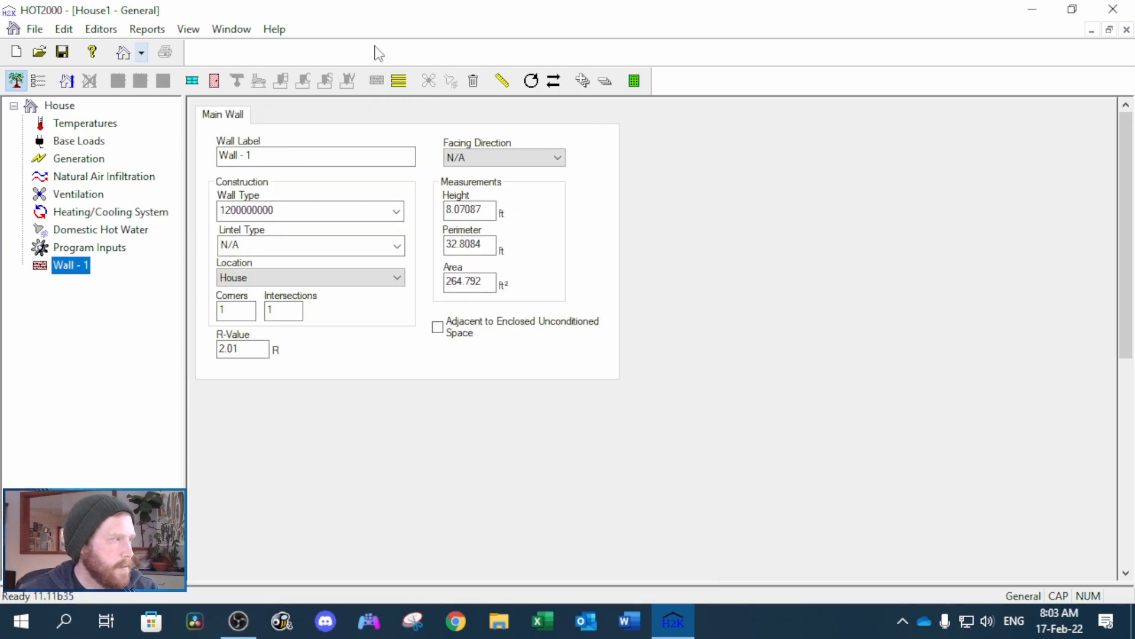